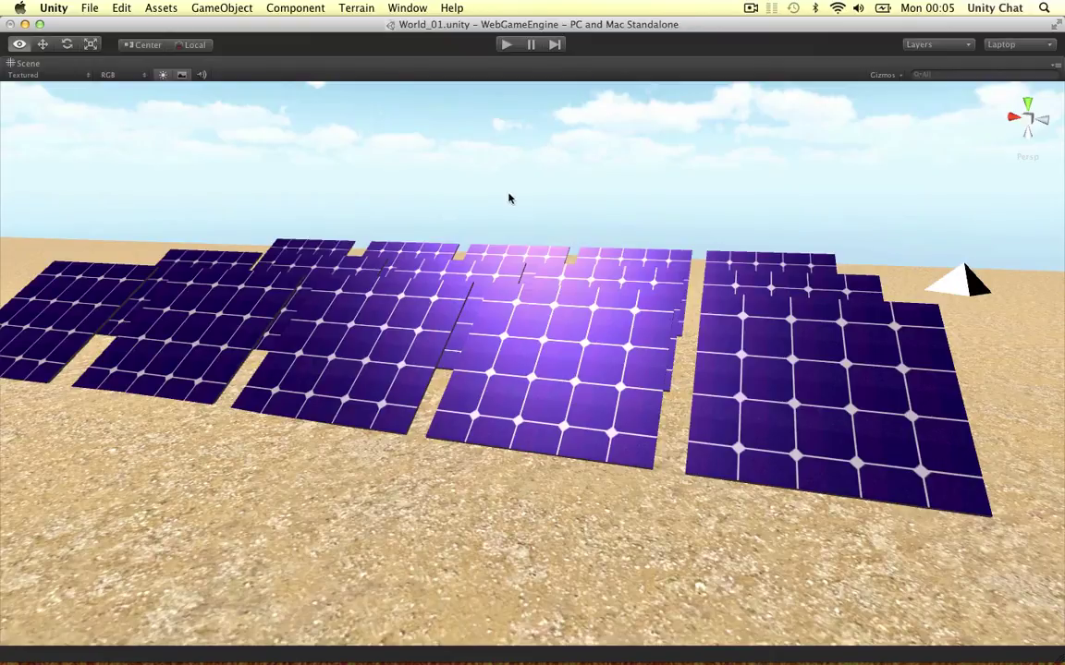
Examine the rows of solar panels in the Unity scene and close the Panel.psd preview.
scroll(543, 232, down, 6)
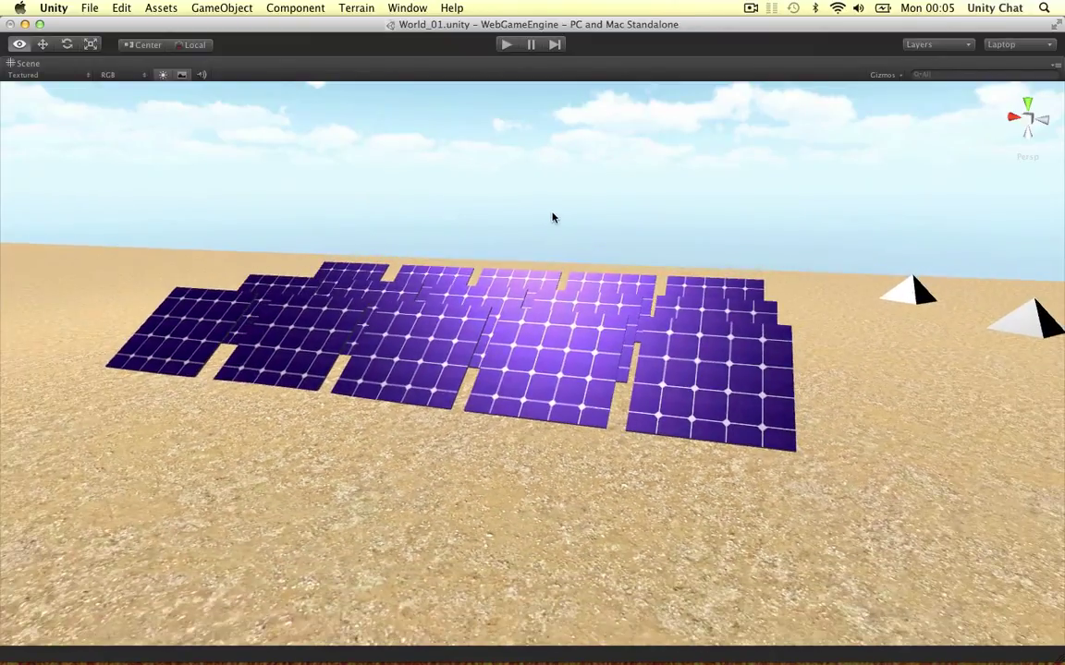
mouse_move(363, 259)
alt+mouse_down()
mouse_move(558, 257)
mouse_move(423, 254)
mouse_move(380, 266)
alt+mouse_up()
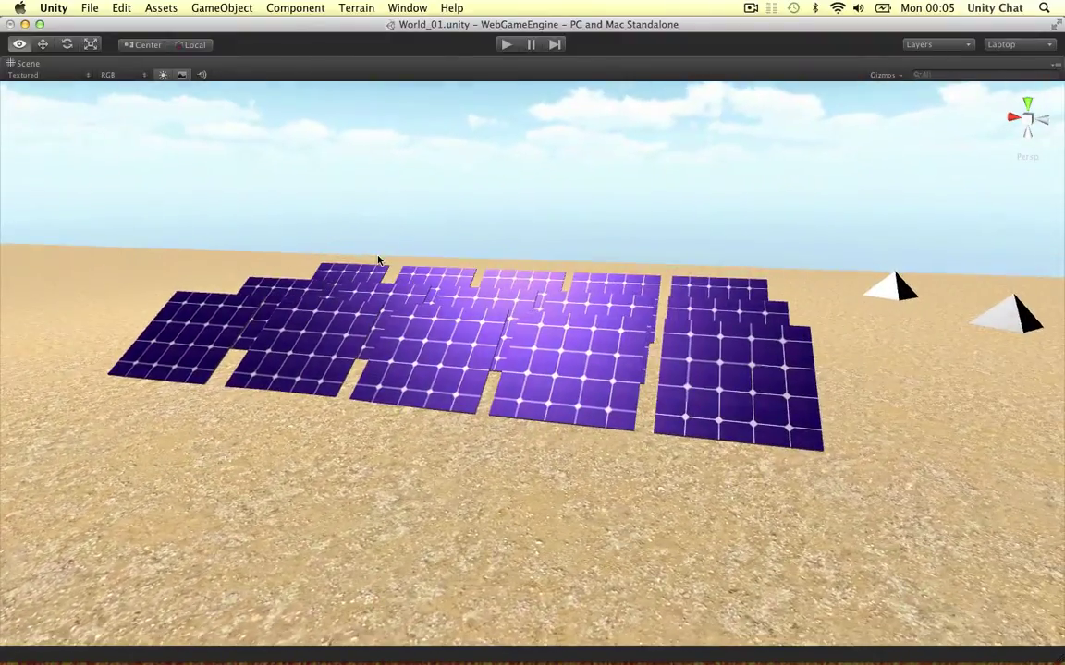
scroll(460, 242, down, 1)
scroll(461, 242, down, 2)
alt+drag(439, 248, 571, 271)
scroll(504, 282, up, 4)
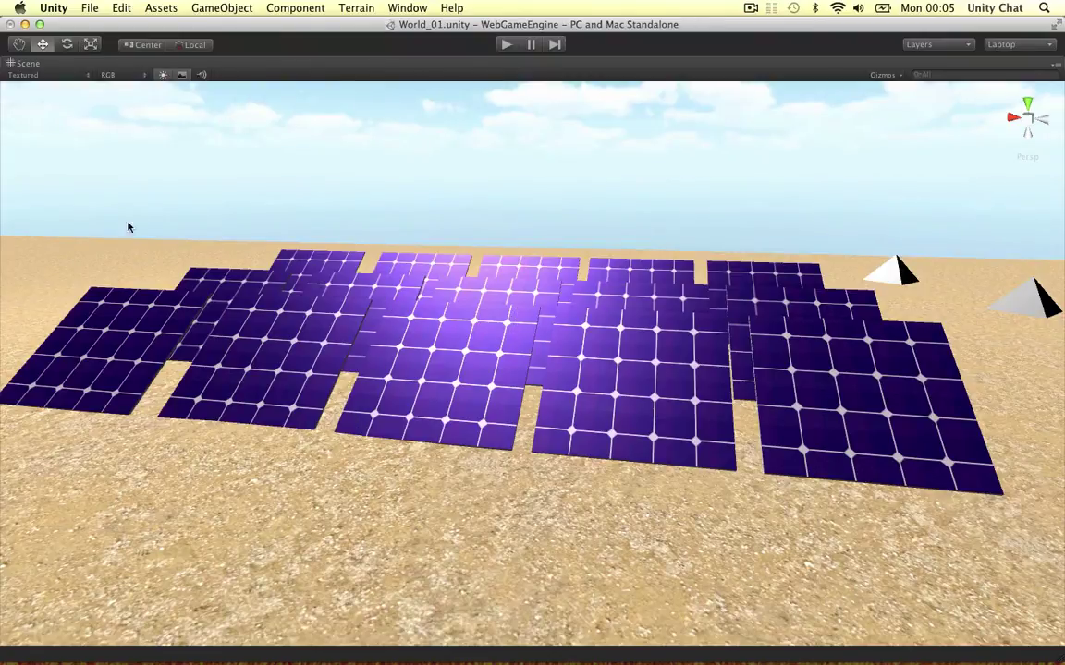
scroll(756, 351, down, 3)
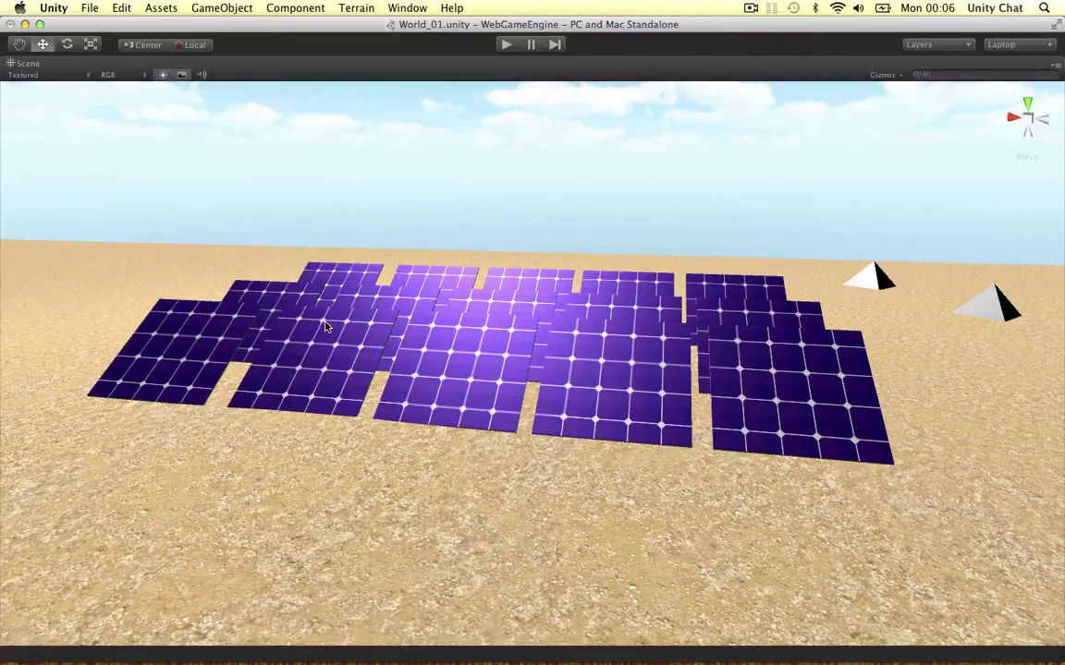
alt+drag(416, 351, 613, 368)
scroll(581, 341, up, 5)
scroll(610, 369, down, 3)
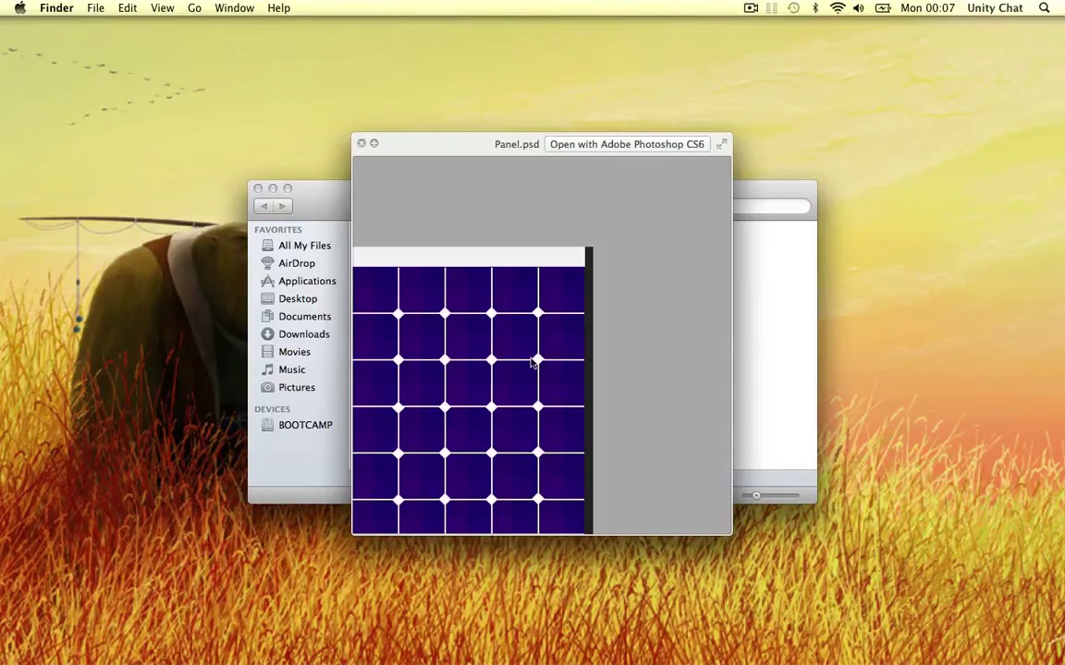
click(360, 143)
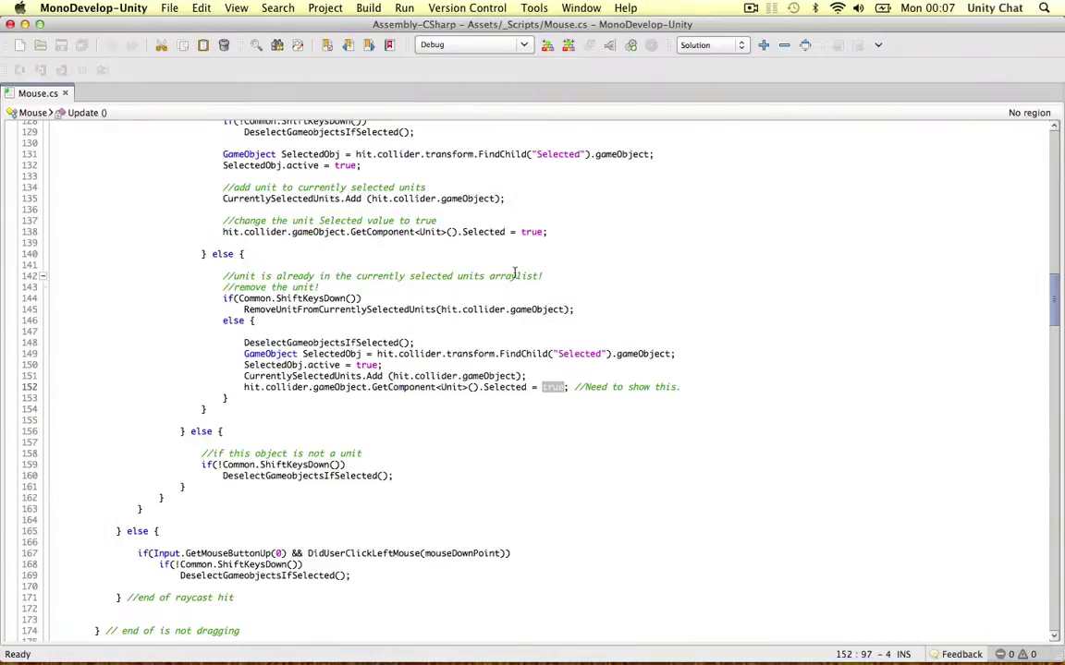
Examine the Mouse.cs code that sets a newly selected unit's Selected value to true.
scroll(509, 273, up, 5)
click(496, 329)
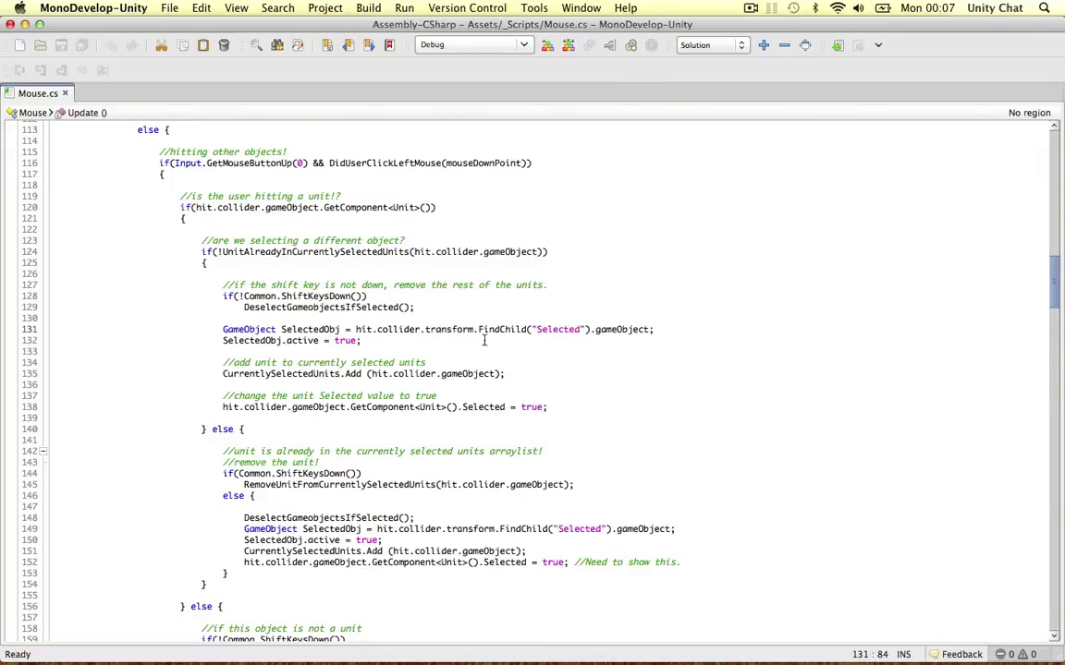
click(288, 408)
drag(212, 399, 505, 403)
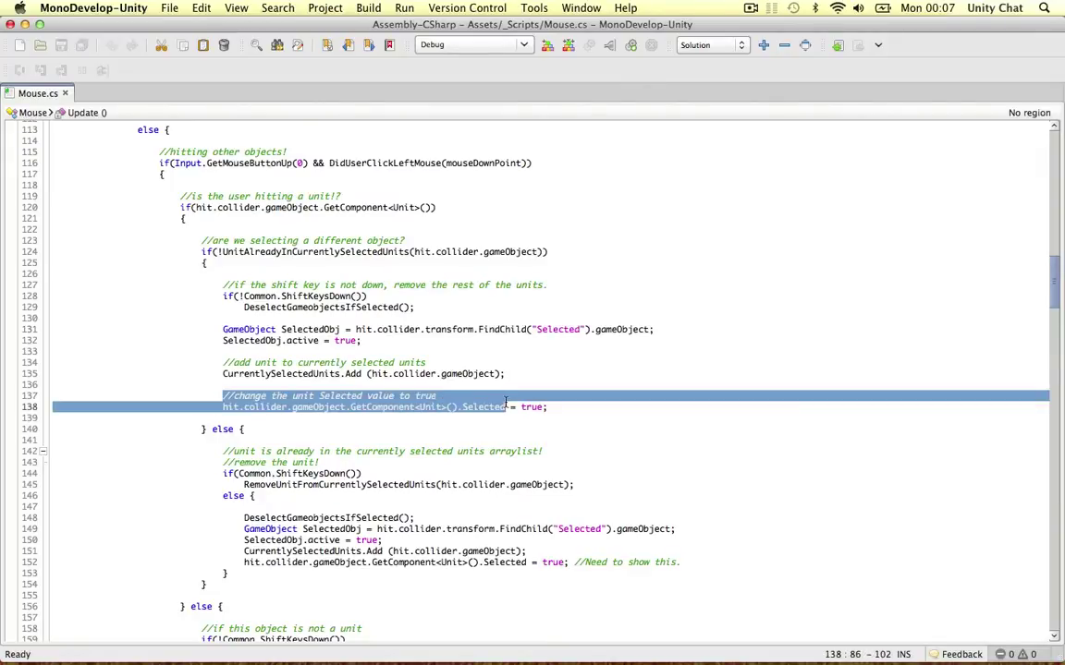
double_click(482, 408)
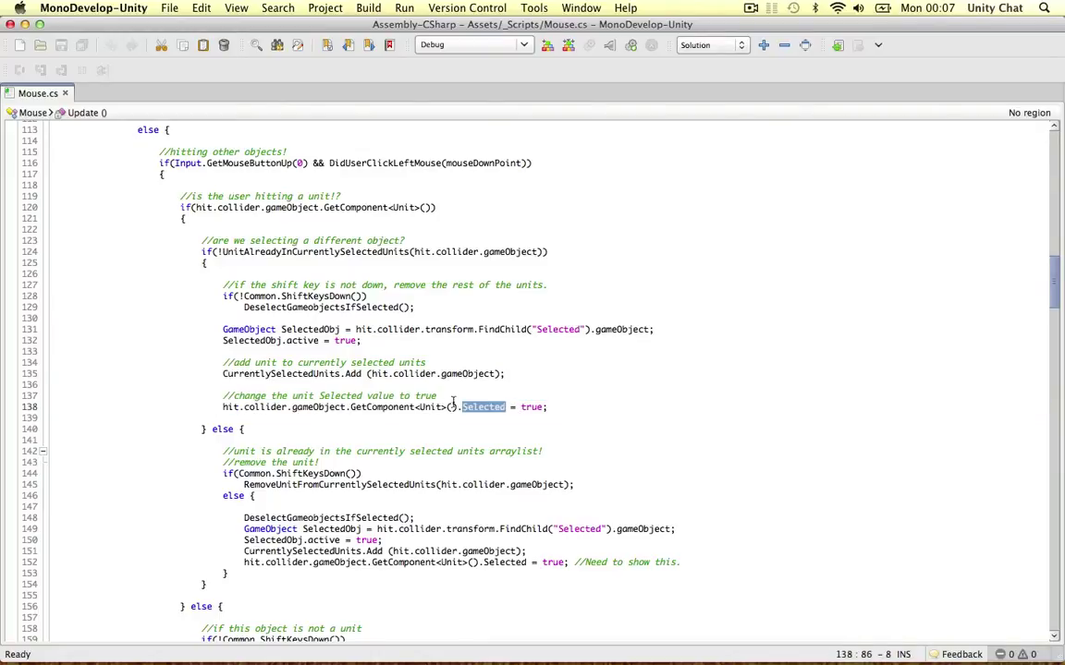
drag(225, 396, 548, 408)
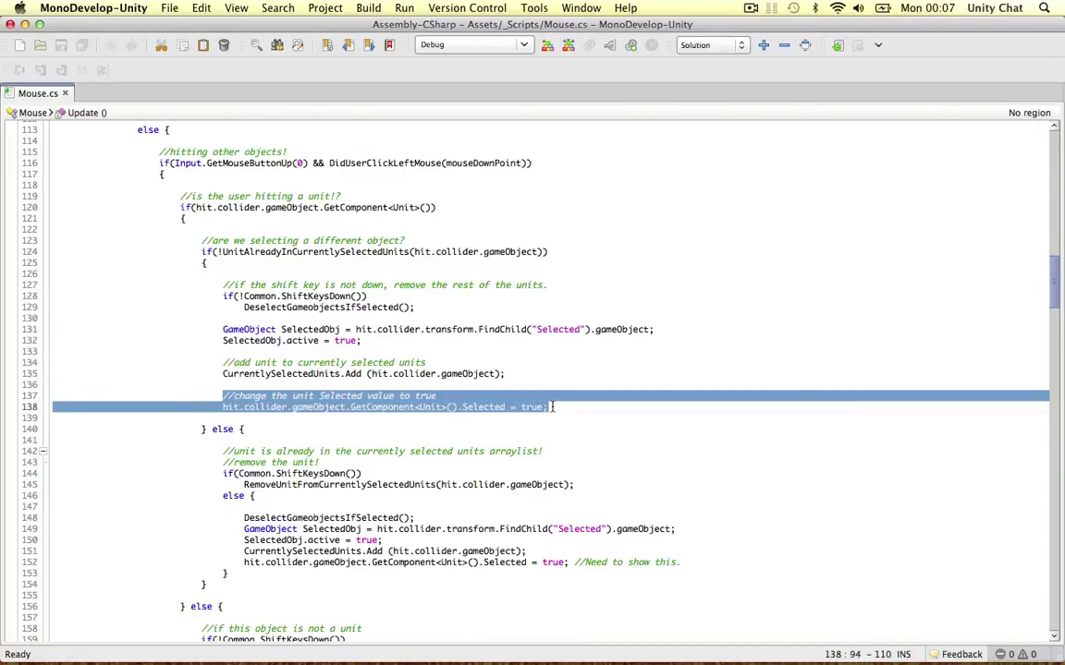
Examine the else branch for already selected units, including the line marked "Need to show this" that sets Selected to true.
scroll(538, 410, down, 3)
scroll(539, 410, down, 3)
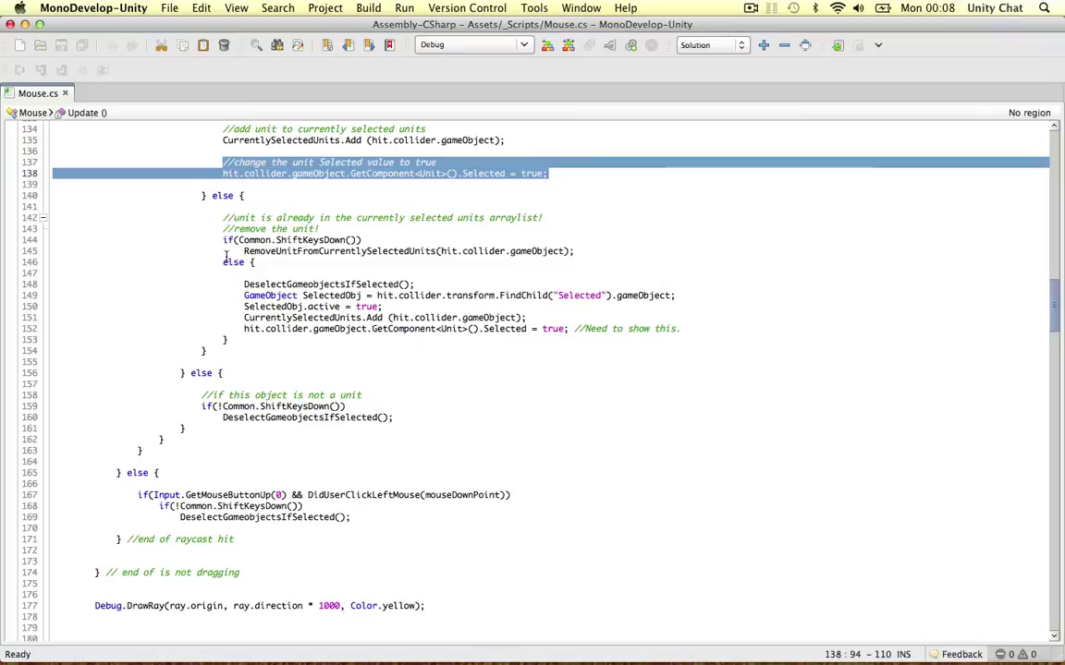
drag(205, 273, 495, 317)
click(334, 295)
drag(200, 262, 296, 265)
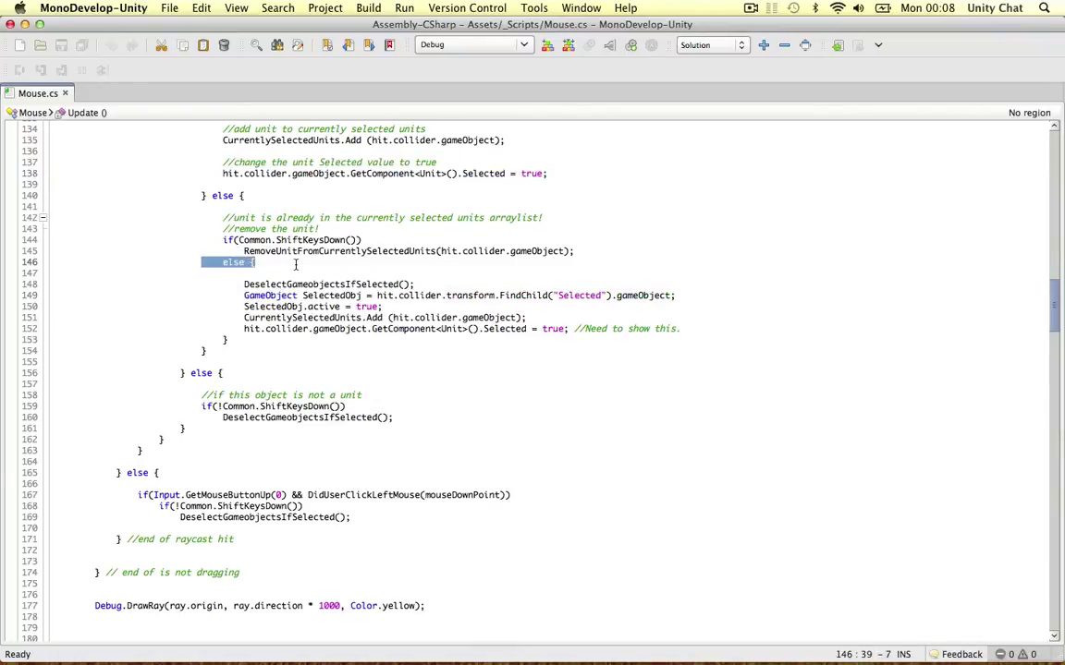
drag(243, 329, 514, 321)
double_click(489, 329)
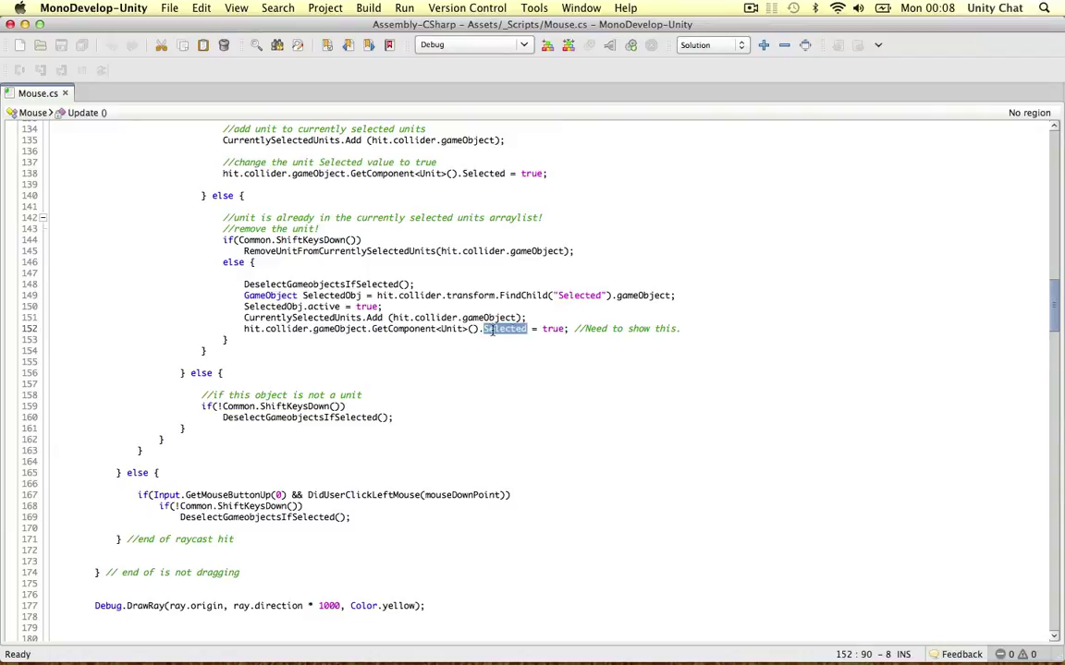
double_click(553, 329)
click(584, 329)
scroll(448, 305, up, 5)
scroll(435, 434, down, 2)
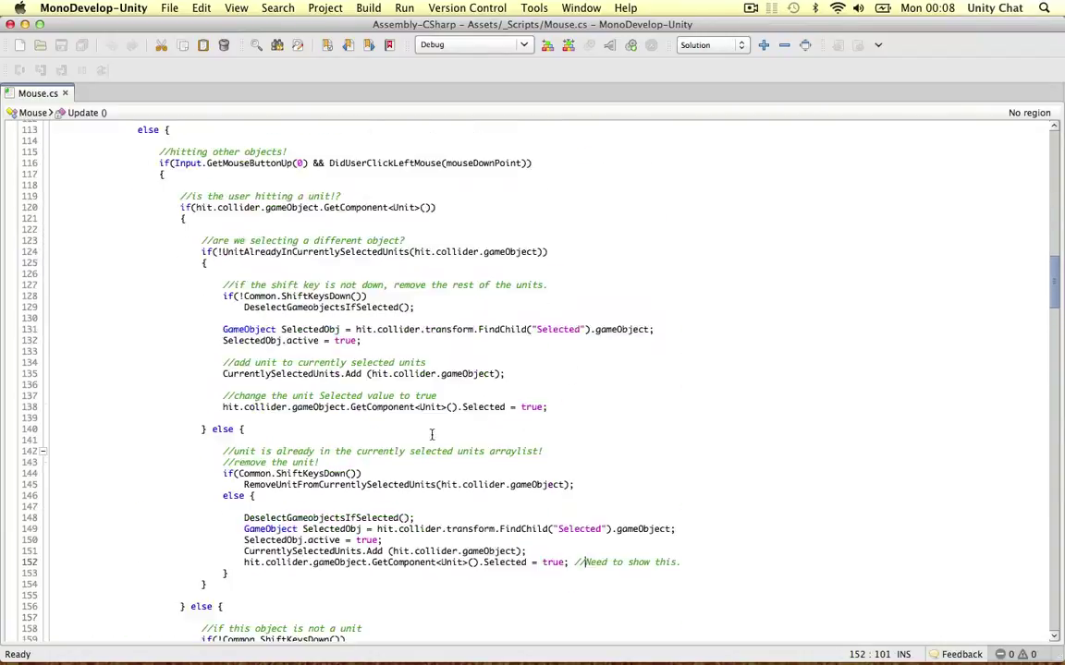
drag(244, 504, 678, 504)
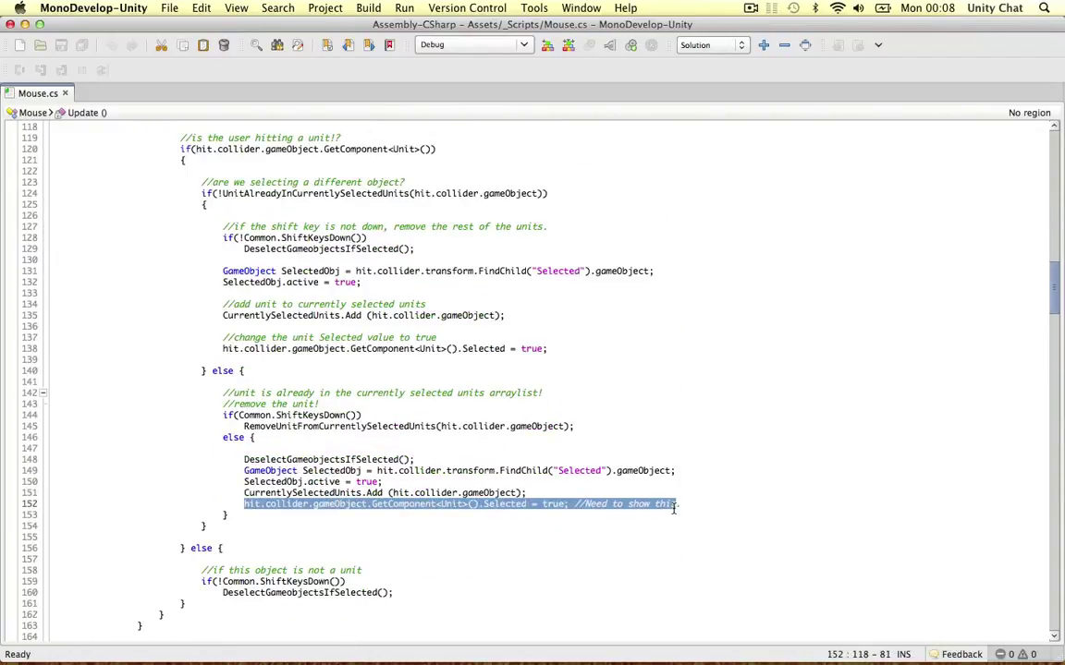
click(705, 505)
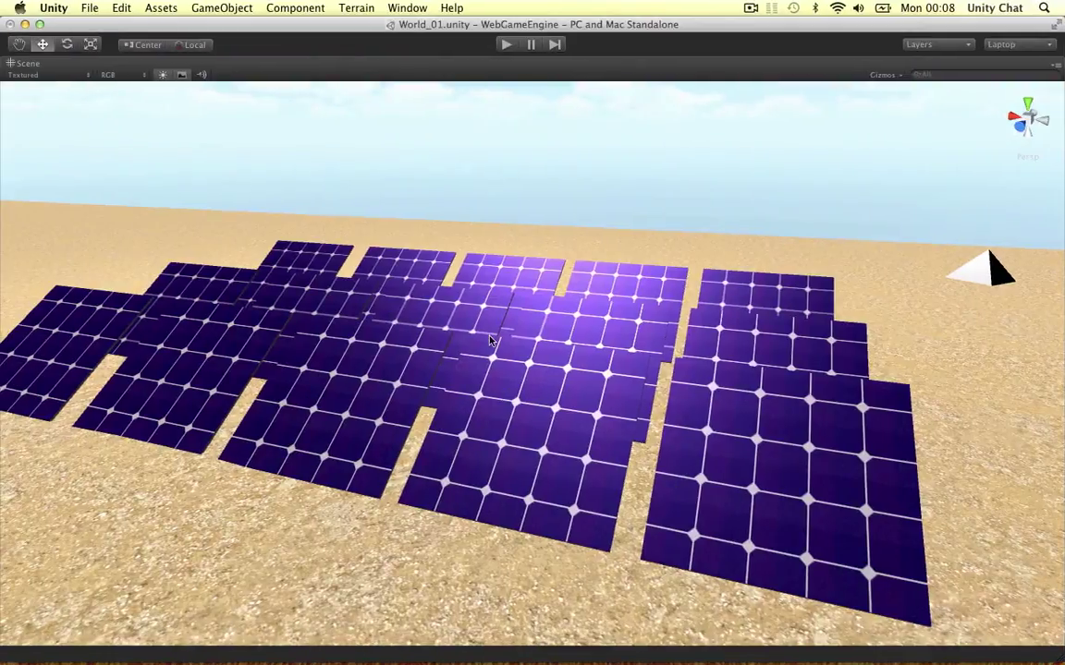
Switch to Maya, create a polygon cube above the grid and flatten it into a thin slab, about -0.014 in Y scale.
alt+drag(403, 339, 546, 220)
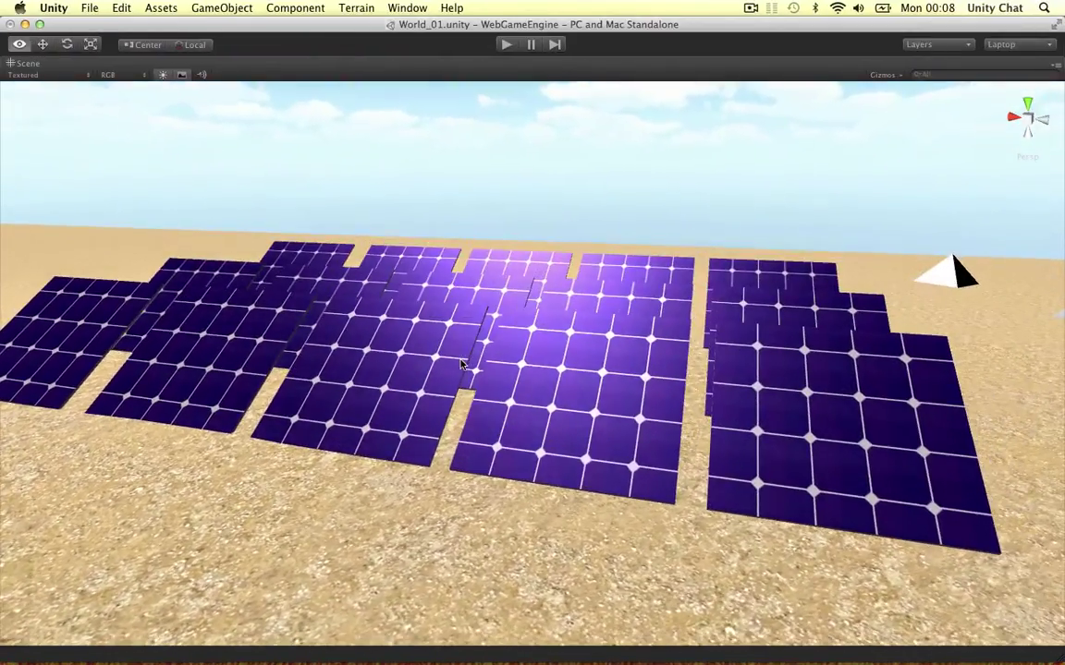
key(ctrl+Left)
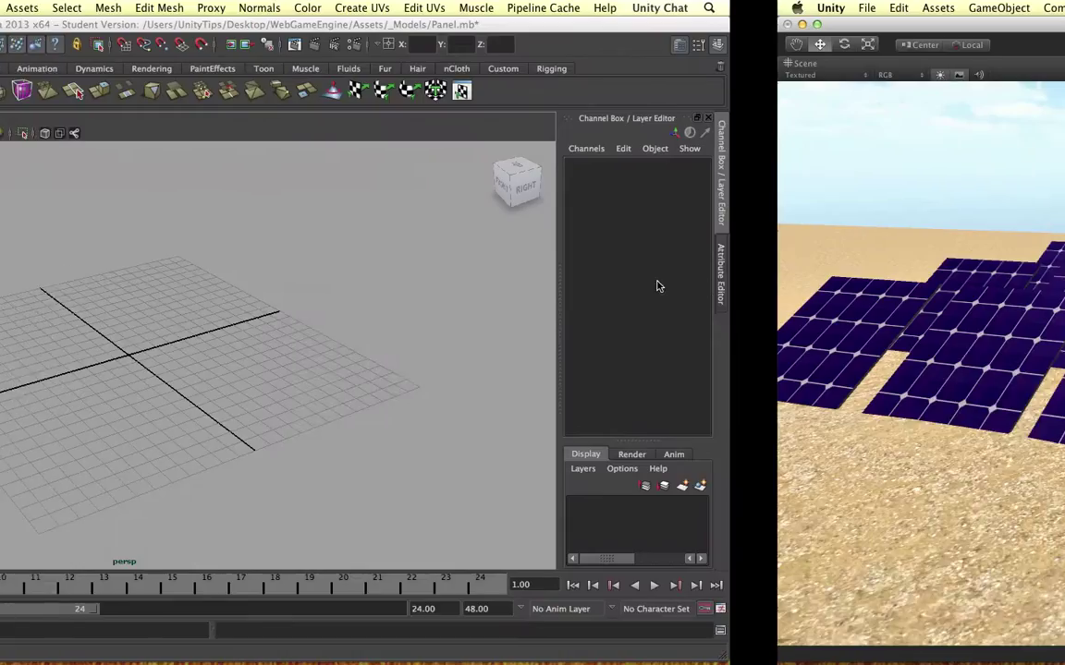
alt+drag(494, 324, 424, 388)
click(73, 90)
key(e)
key(w)
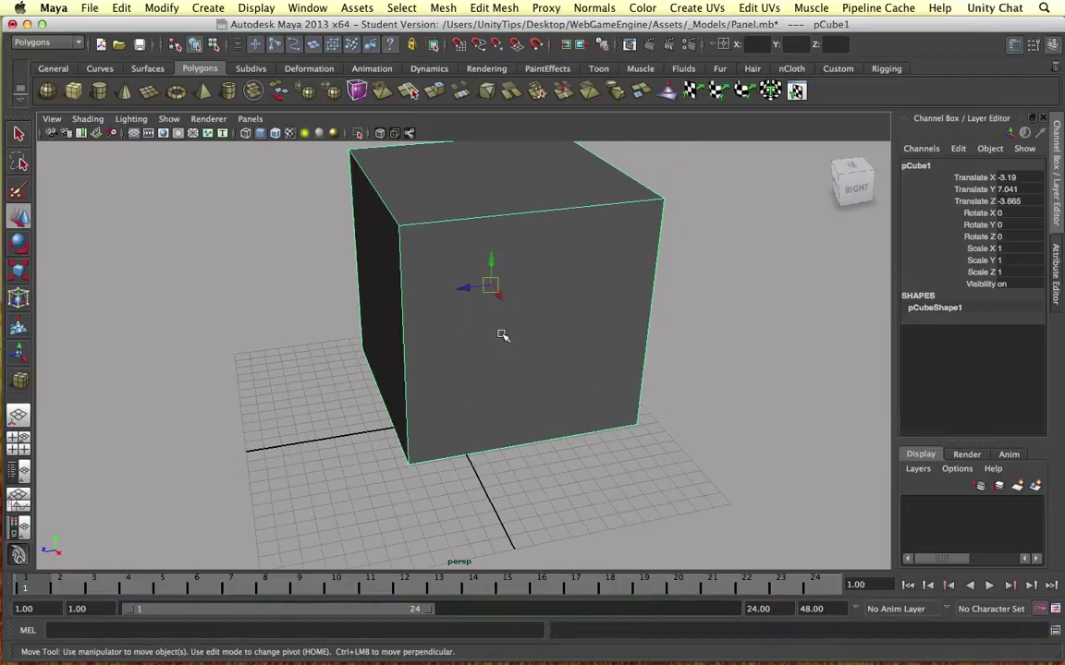
key(r)
drag(489, 259, 487, 221)
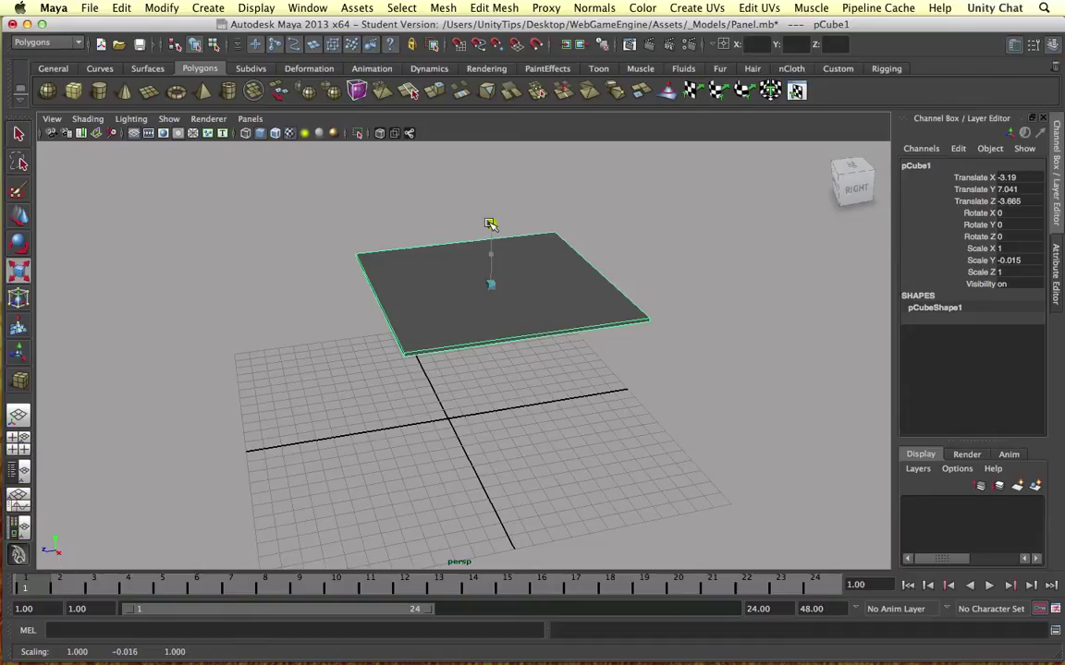
Move the slab along Z to about -0.32 and tilt it about 34 degrees around X.
key(w)
drag(476, 292, 527, 305)
click(466, 290)
key(e)
key(r)
Duplicate the slab just beneath it and scale the copy into a narrow support beam, about -0.051 in X and -0.028 in Y.
key(ctrl+d)
key(w)
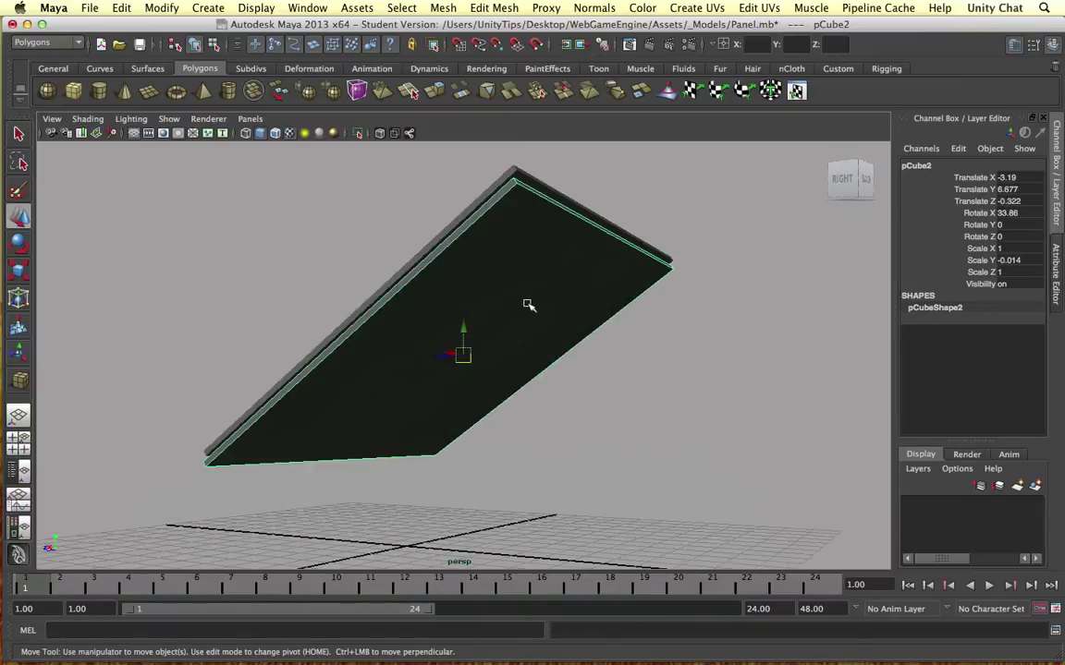
key(r)
drag(449, 331, 528, 333)
key(w)
key(z)
key(r)
key(w)
Duplicate the support beam to the panel's opposite side, at about -9.07 in X.
click(412, 361)
key(super+z)
key(ctrl+d)
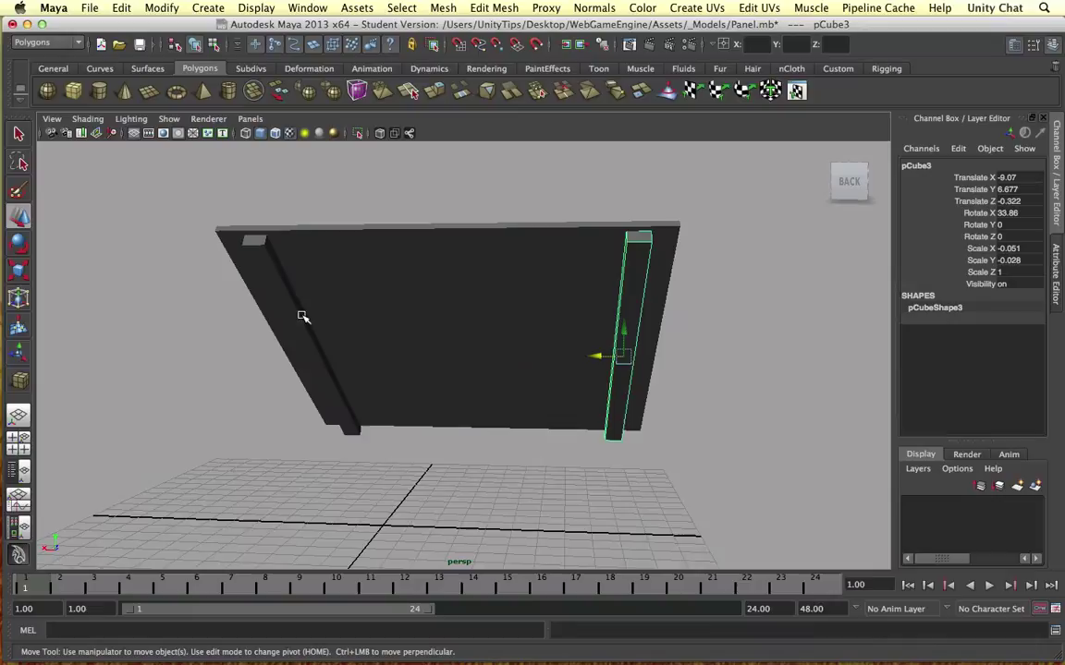
Lower both support beams to about 6.62 in Y and combine them into a single mesh.
shift+click(291, 306)
drag(313, 328, 312, 335)
click(444, 7)
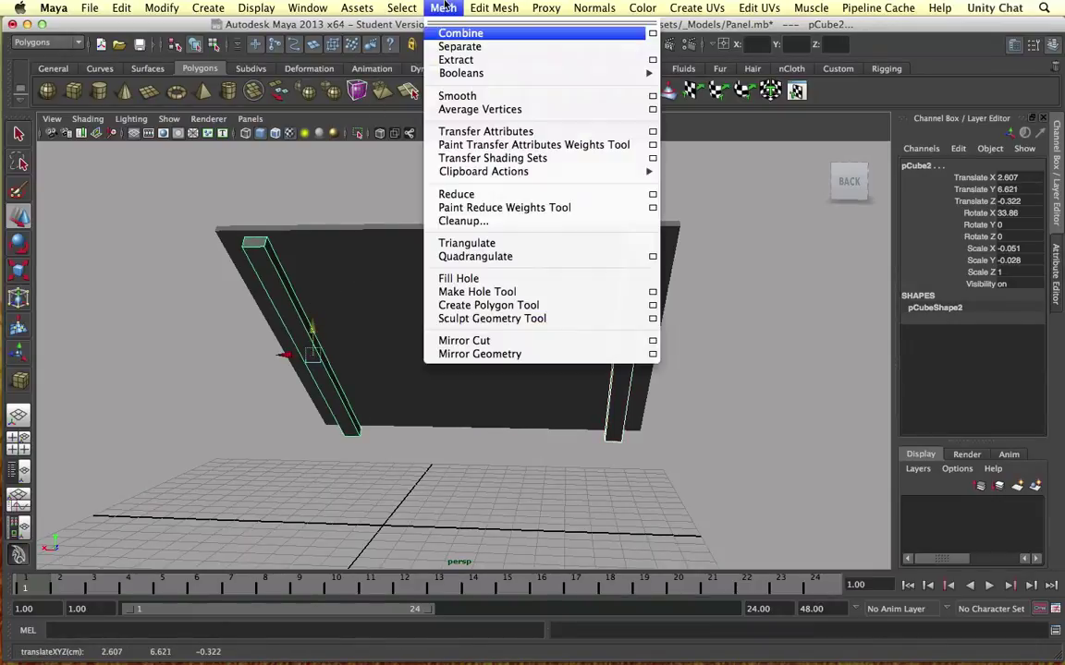
click(459, 34)
alt+drag(583, 330, 518, 277)
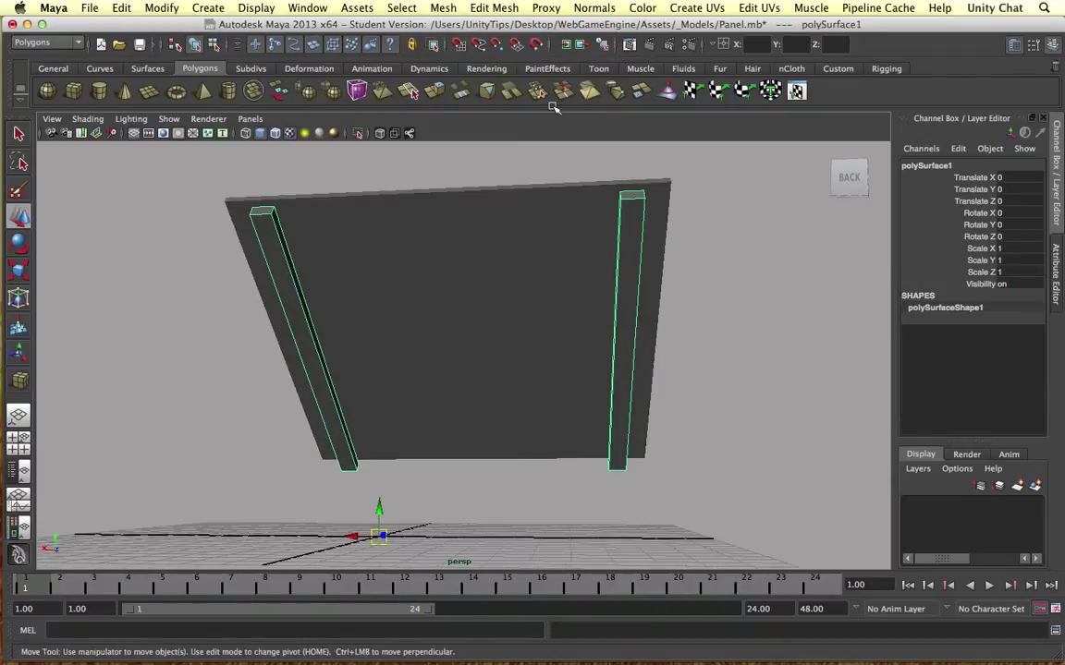
Insert a pair of edge loops near each end of the left support beam with the Insert Edge Loop Tool.
click(494, 8)
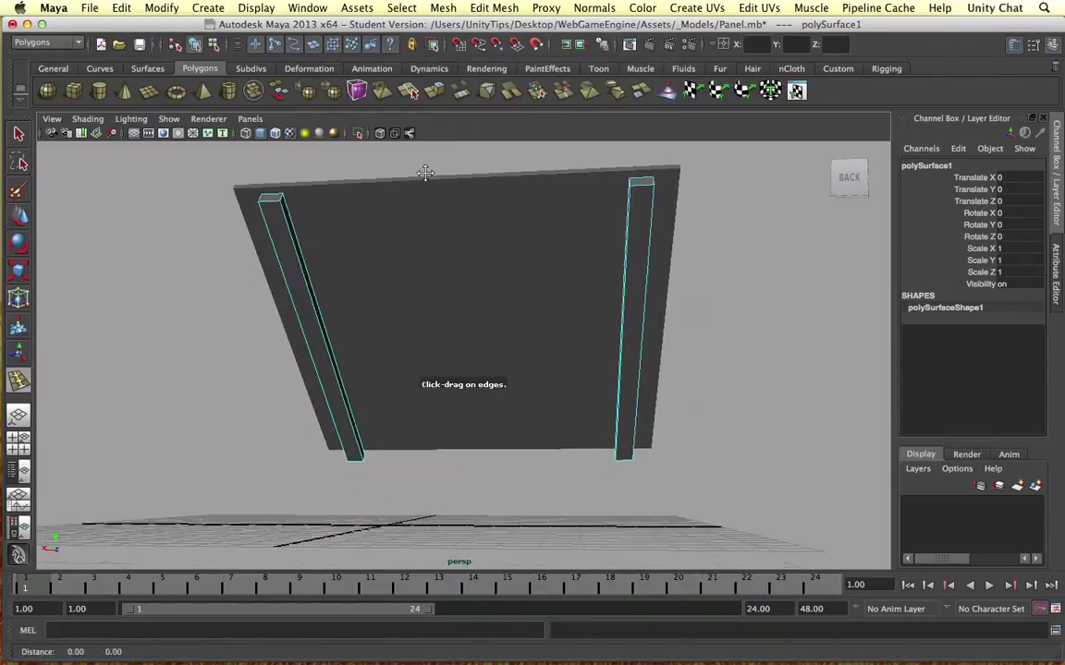
alt+middle_drag(425, 173, 466, 156)
scroll(376, 233, up, 5)
scroll(323, 225, down, 5)
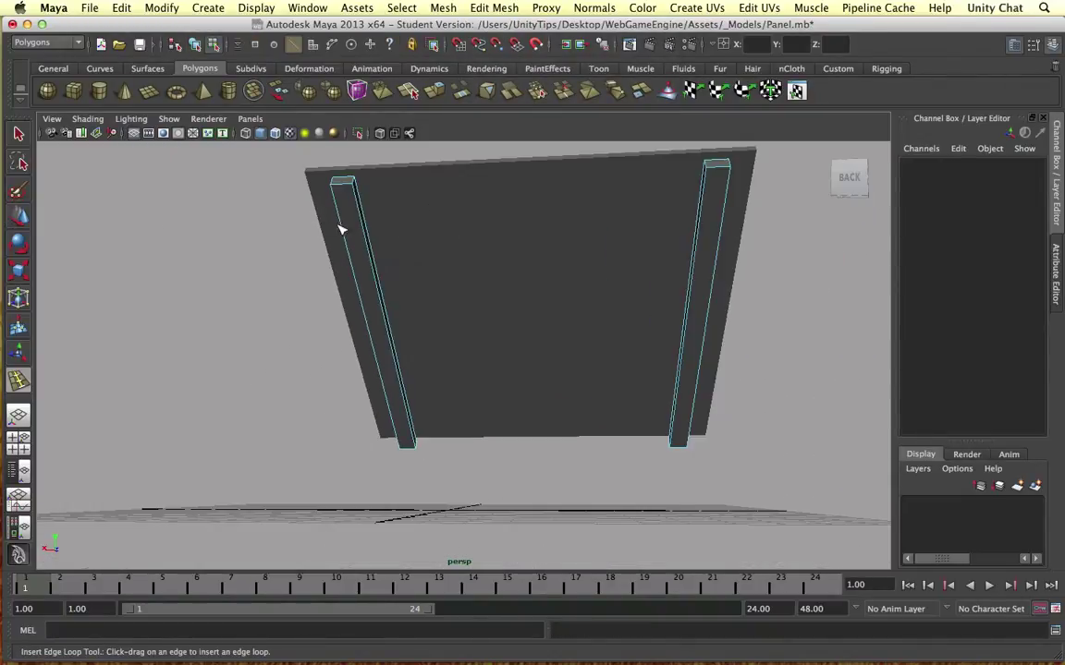
drag(363, 225, 416, 226)
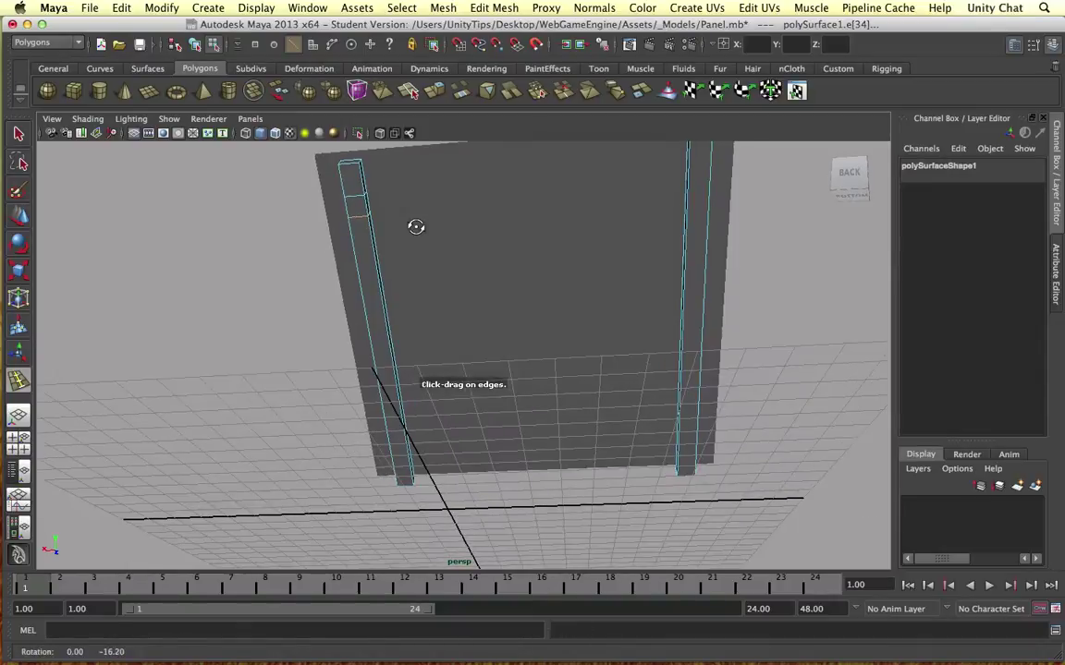
click(407, 445)
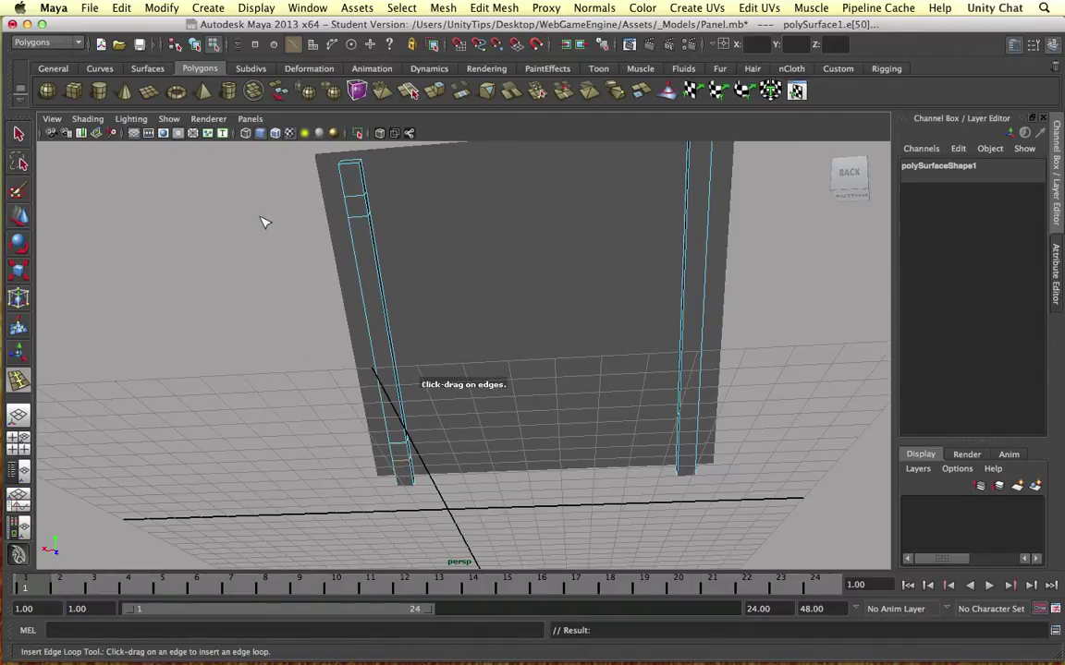
Hide the grid in the perspective view.
click(168, 118)
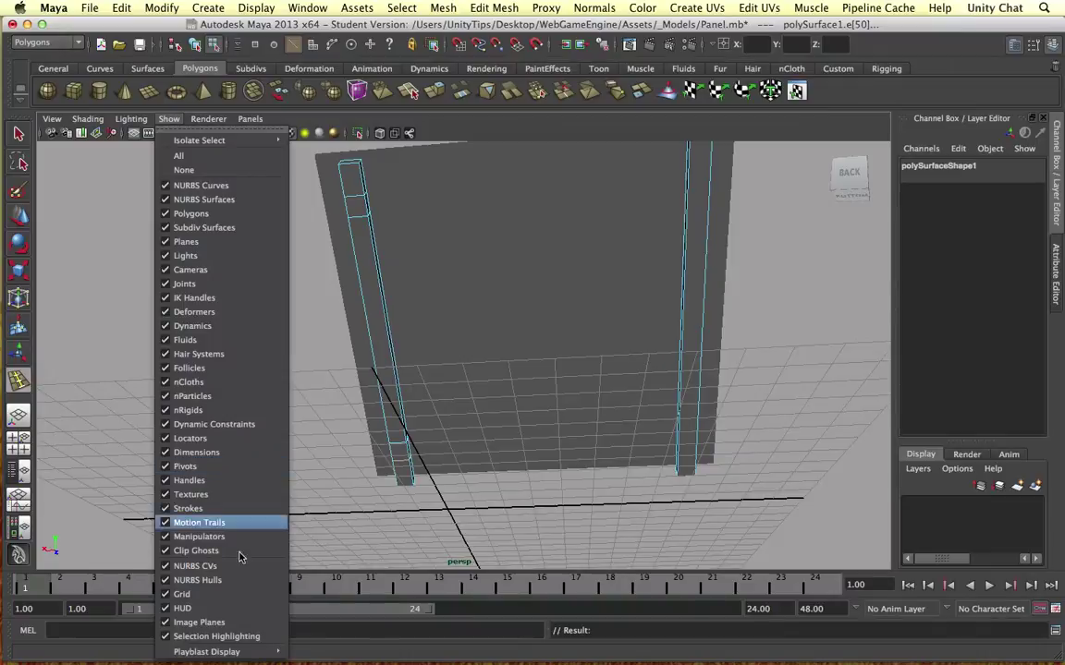
click(189, 589)
alt+drag(507, 305, 348, 296)
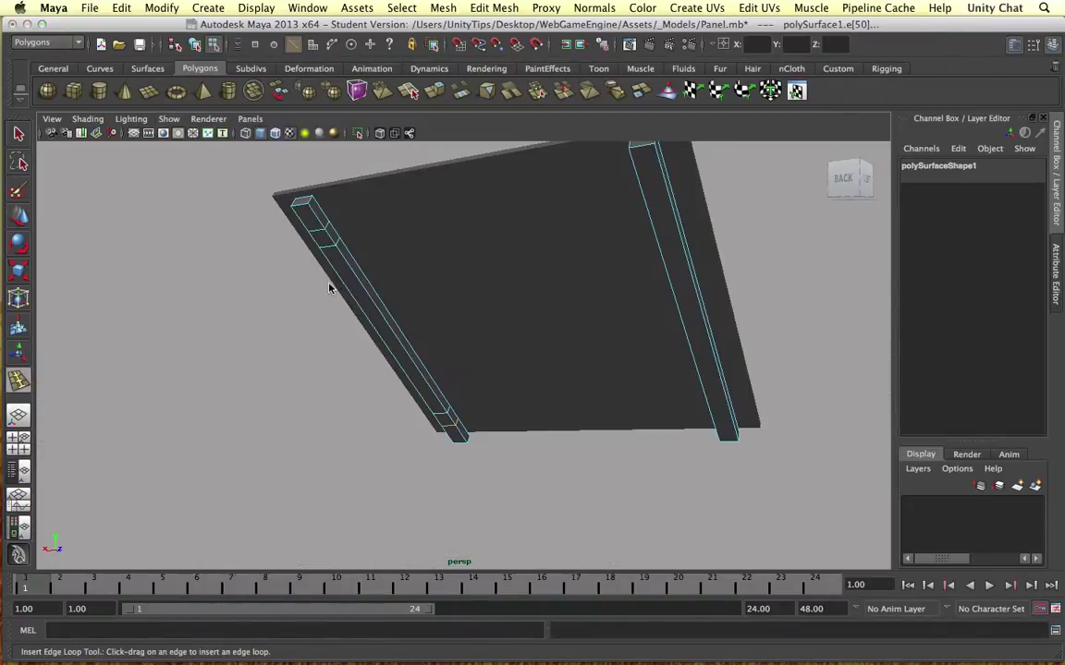
Extrude the two inner faces between the left beam's edge loops across the panel to form crossbars reaching almost to the opposite beam.
right_drag(343, 261, 336, 292)
key(w)
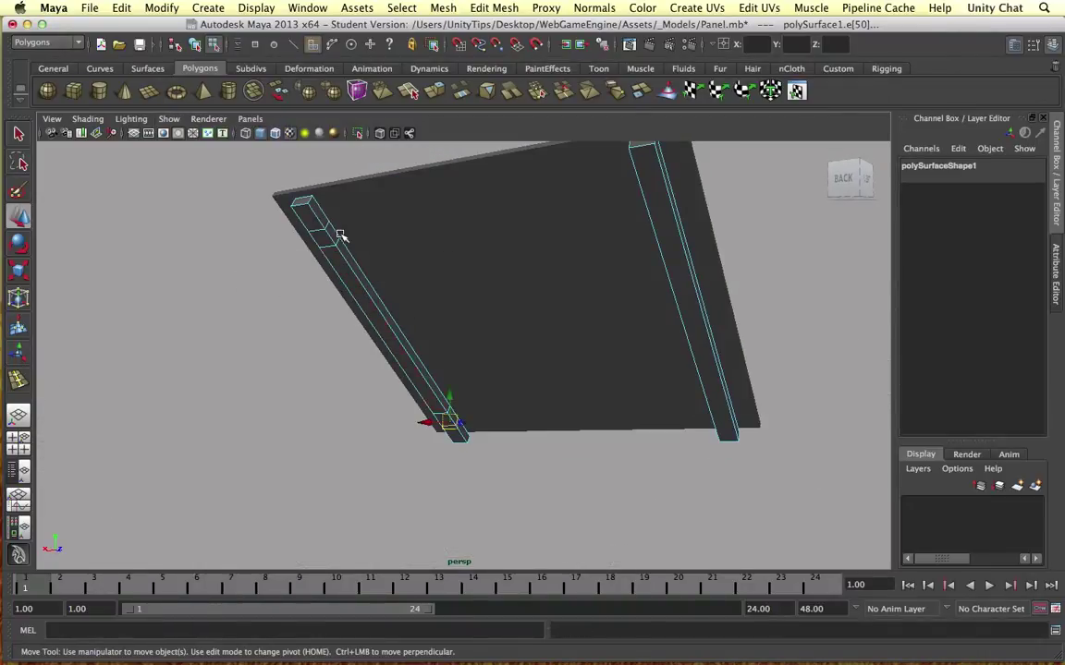
click(335, 231)
shift+click(453, 419)
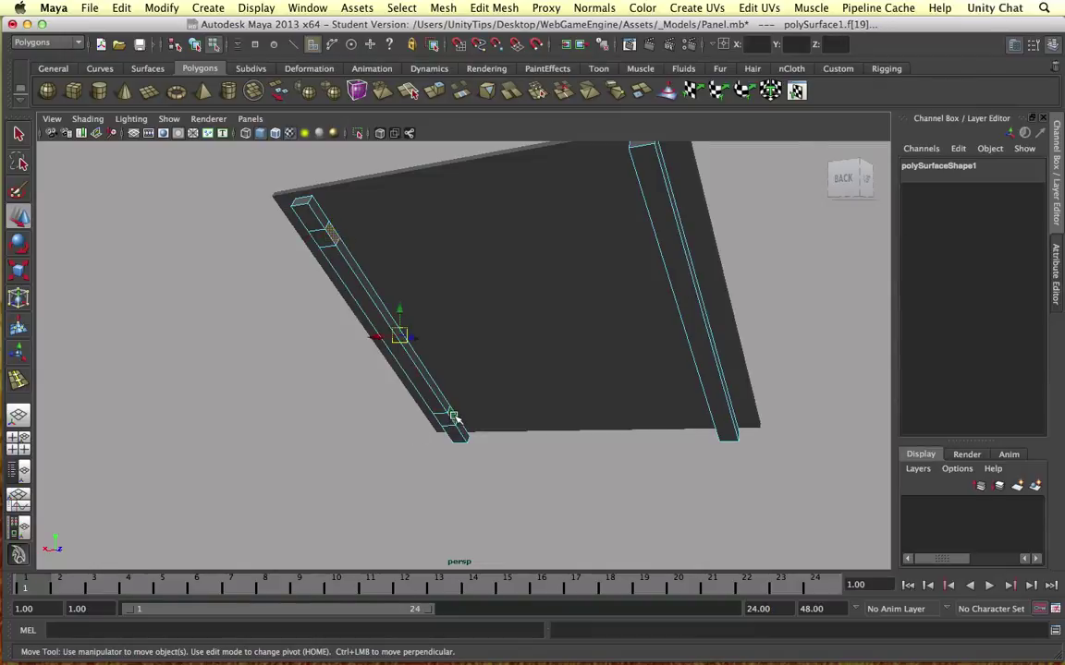
shift+right_drag(453, 419, 460, 450)
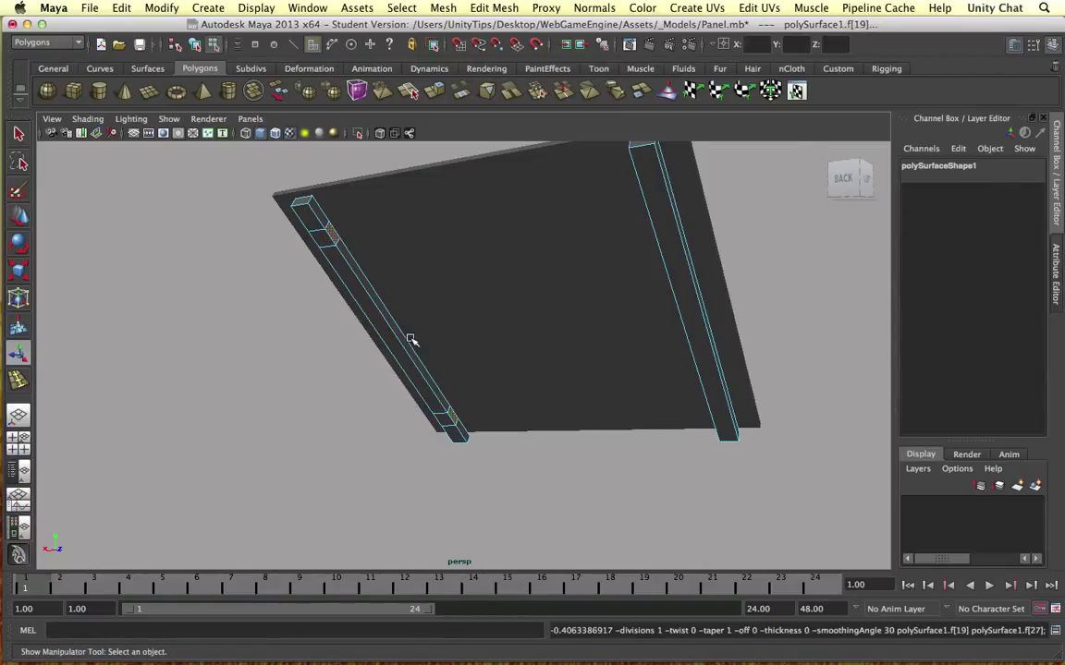
key(w)
drag(376, 336, 625, 286)
alt+middle_drag(625, 286, 574, 275)
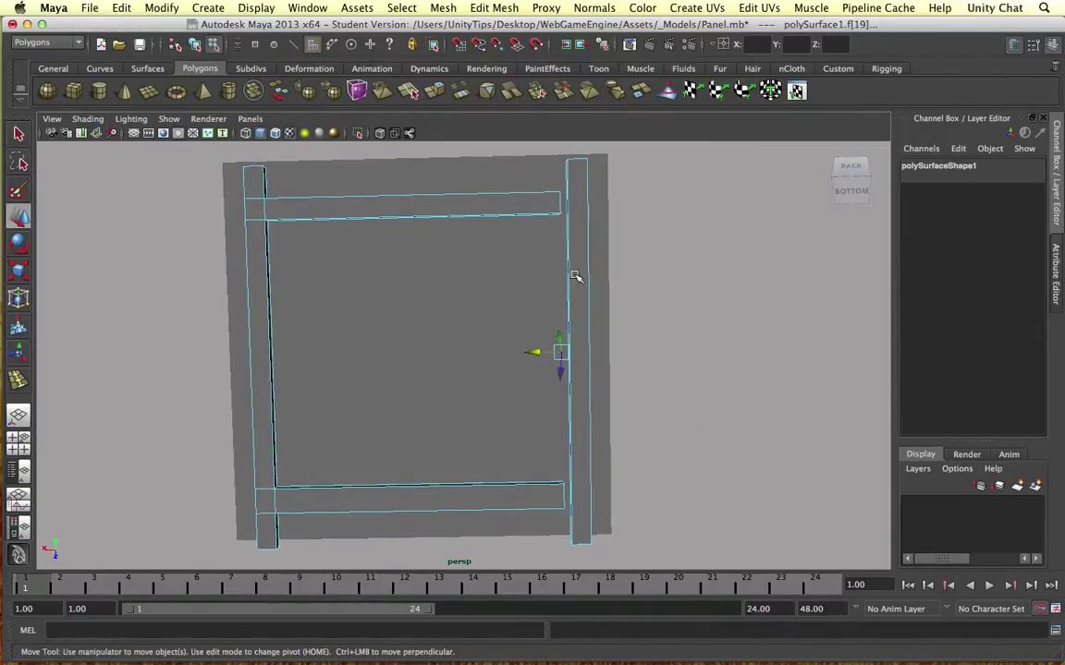
Insert edge loops on the right support beam, level with the edges of the upper and lower crossbars.
key(y)
click(573, 198)
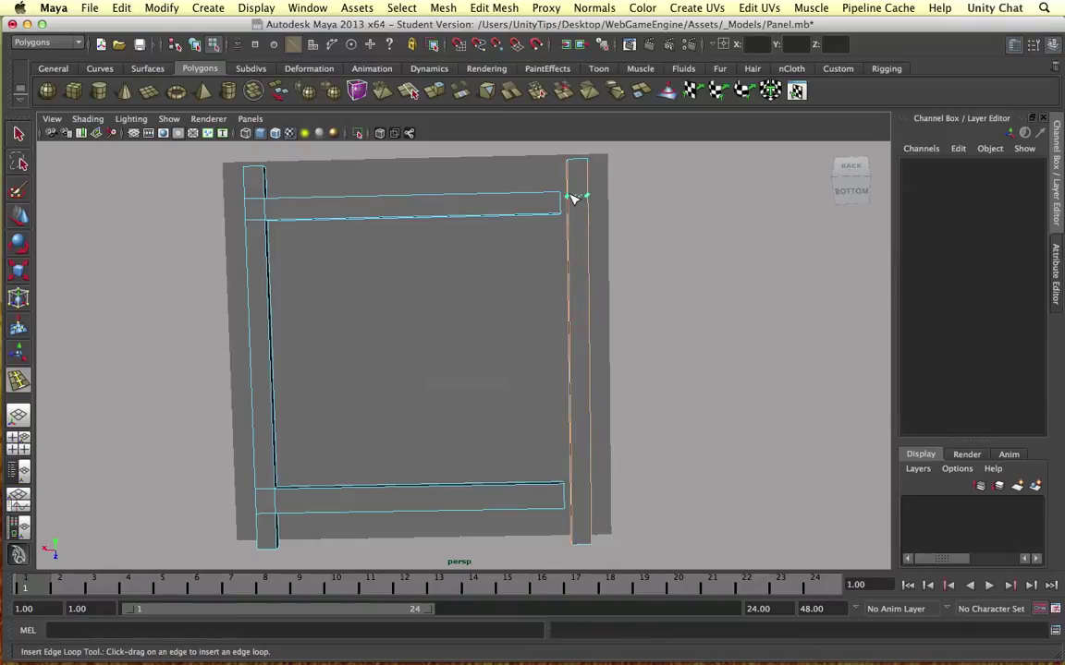
drag(573, 196, 573, 214)
click(574, 507)
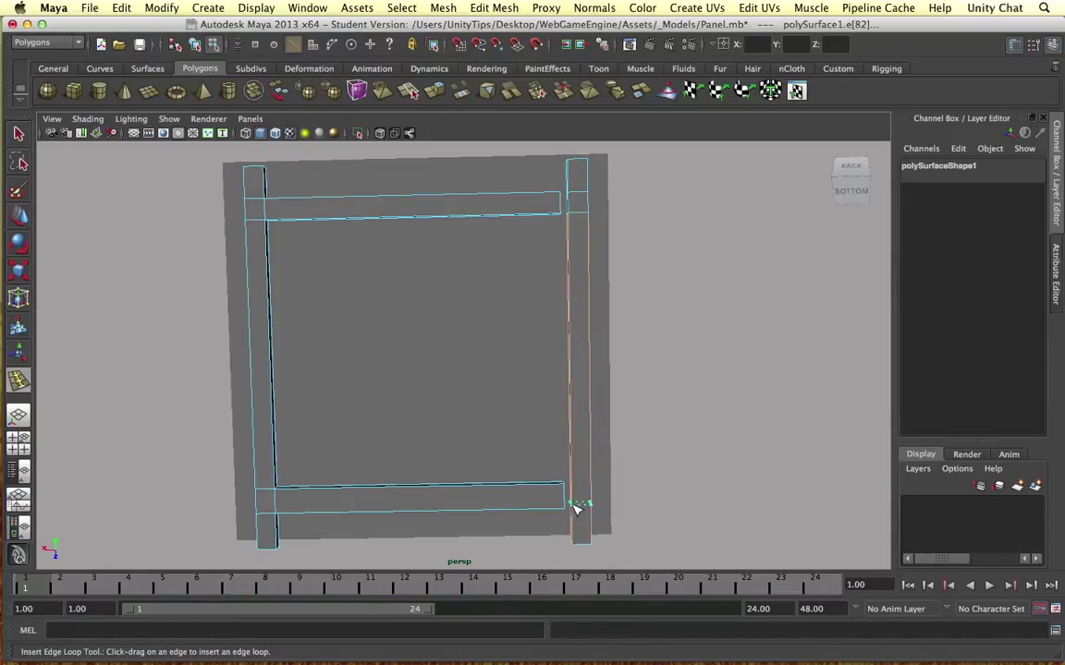
drag(574, 507, 575, 486)
Delete the right beam's inner faces between the edge loops and the crossbar end faces opposite them.
right_drag(579, 402, 582, 433)
key(w)
alt+drag(570, 344, 621, 304)
click(619, 265)
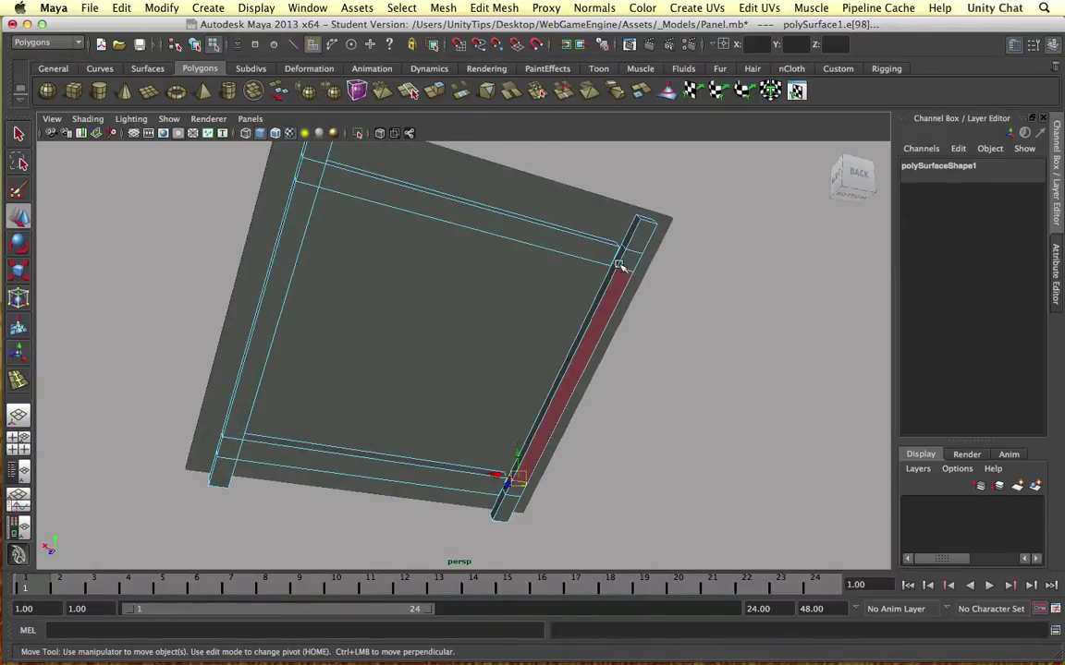
click(617, 253)
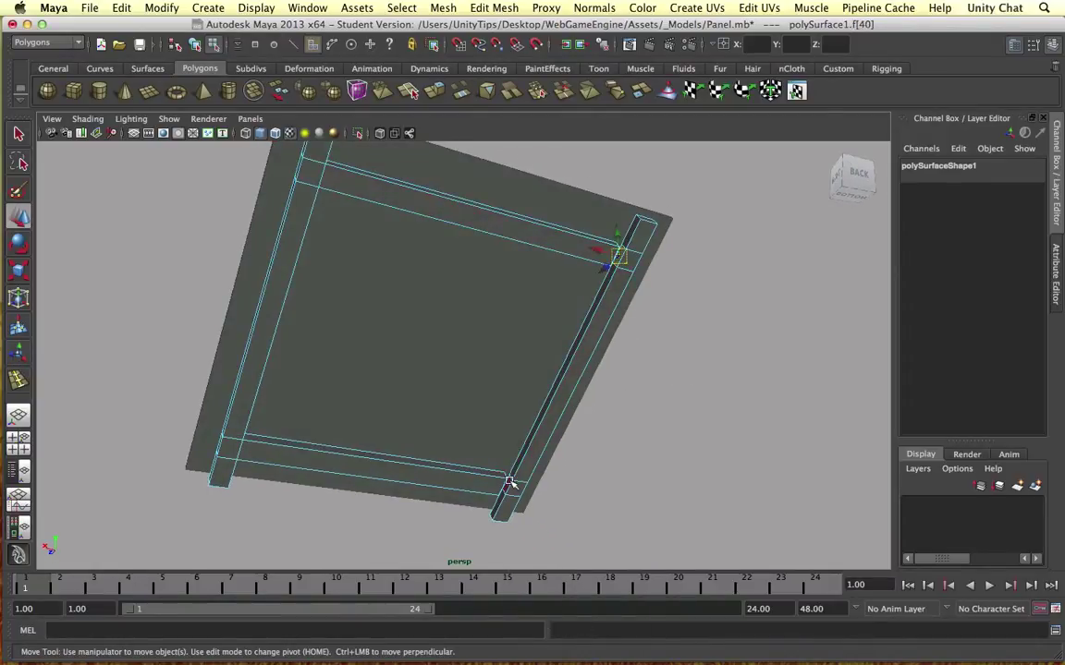
alt+drag(510, 482, 424, 297)
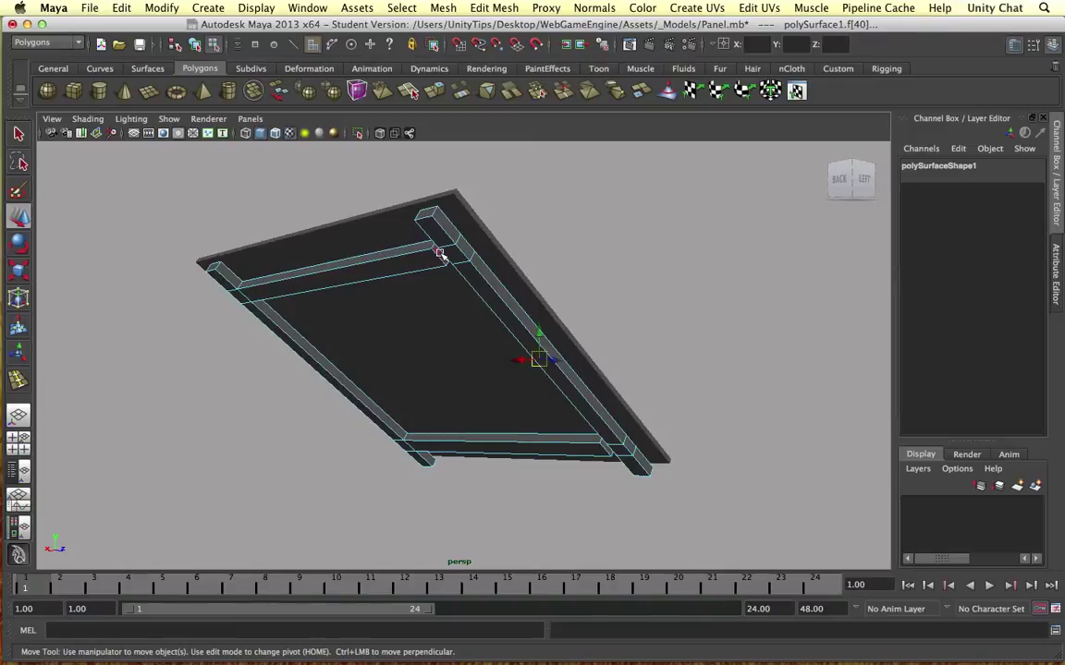
alt+drag(566, 357, 615, 446)
click(617, 442)
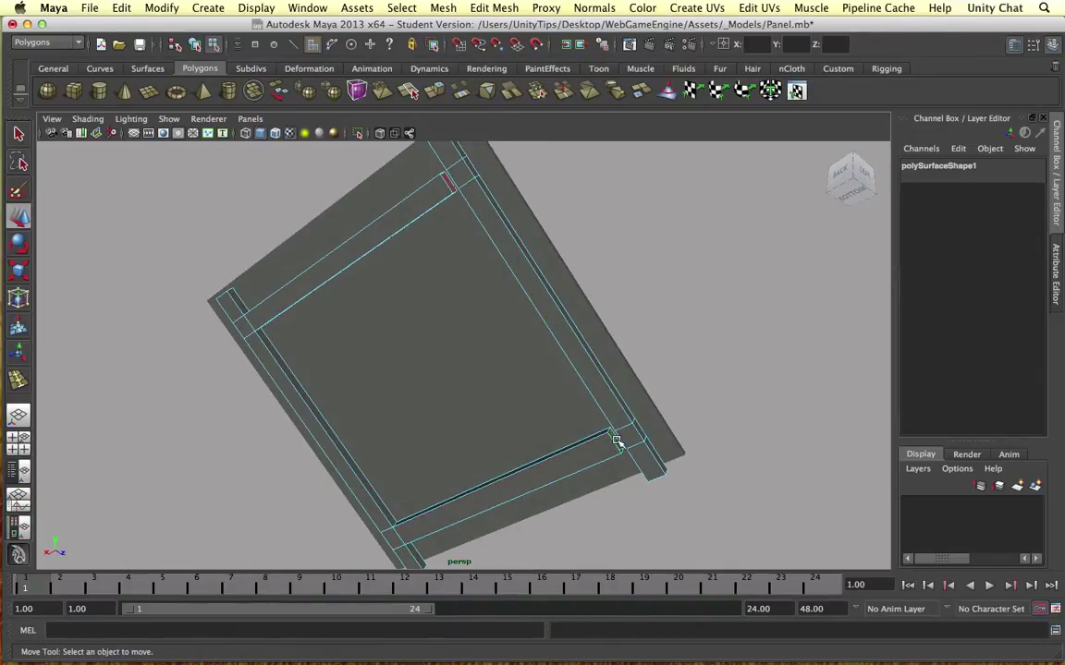
Merge the open end vertices of both crossbars onto the matching right beam vertices with the Merge Vertex Tool.
right_drag(628, 393, 566, 394)
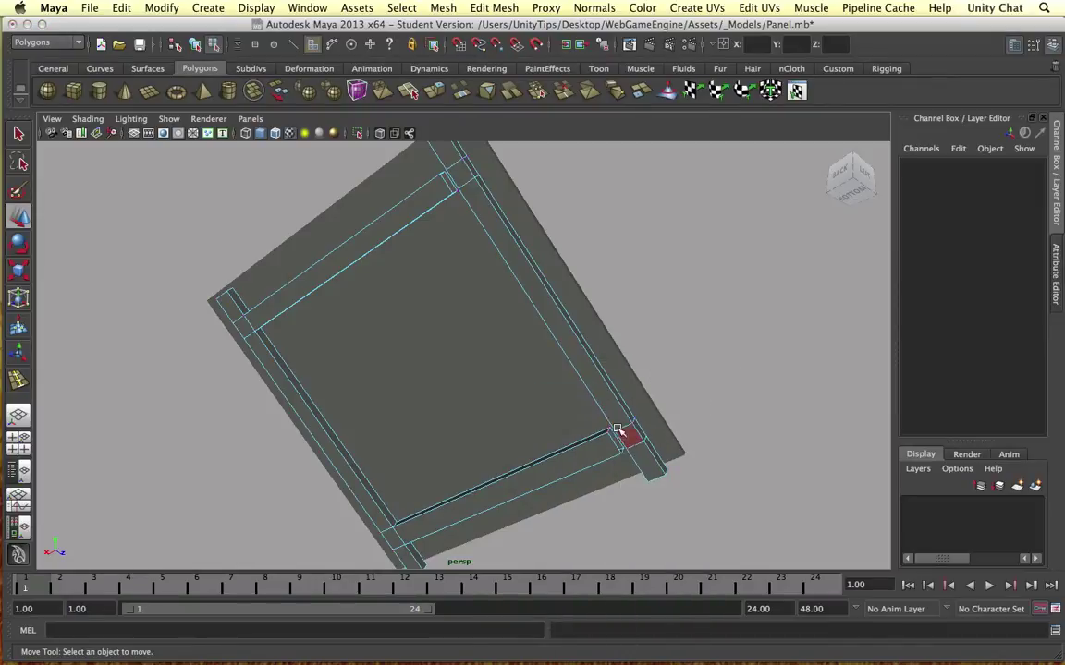
click(612, 430)
mouse_move(610, 431)
shift+right_down()
mouse_move(606, 394)
mouse_move(608, 421)
shift+right_up()
scroll(606, 404, up, 5)
alt+drag(584, 348, 580, 396)
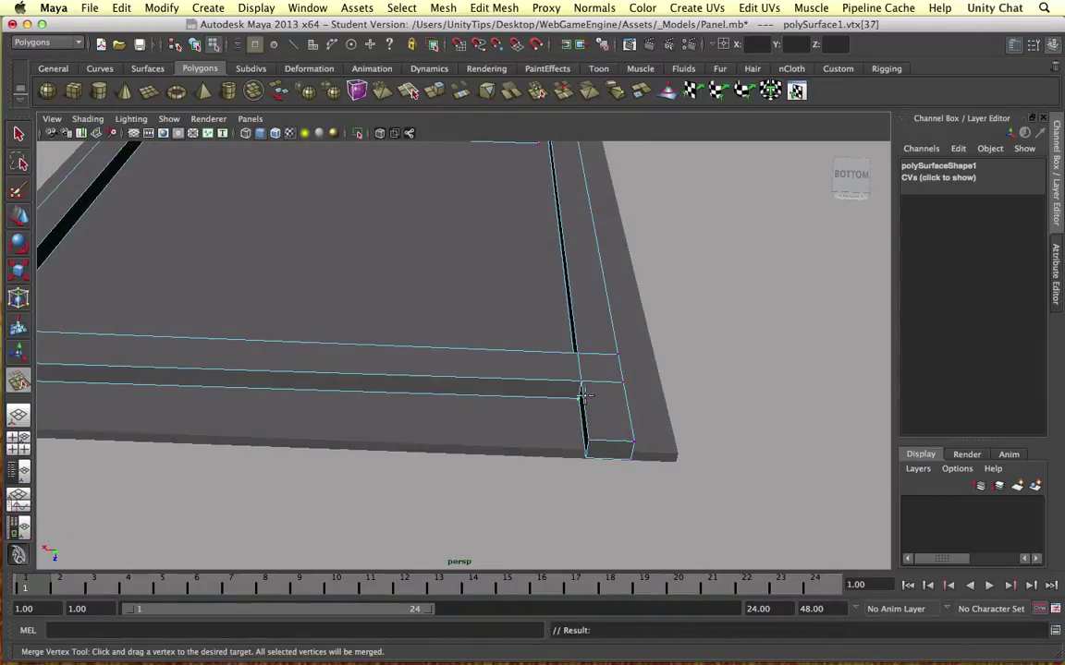
alt+middle_drag(575, 288, 586, 404)
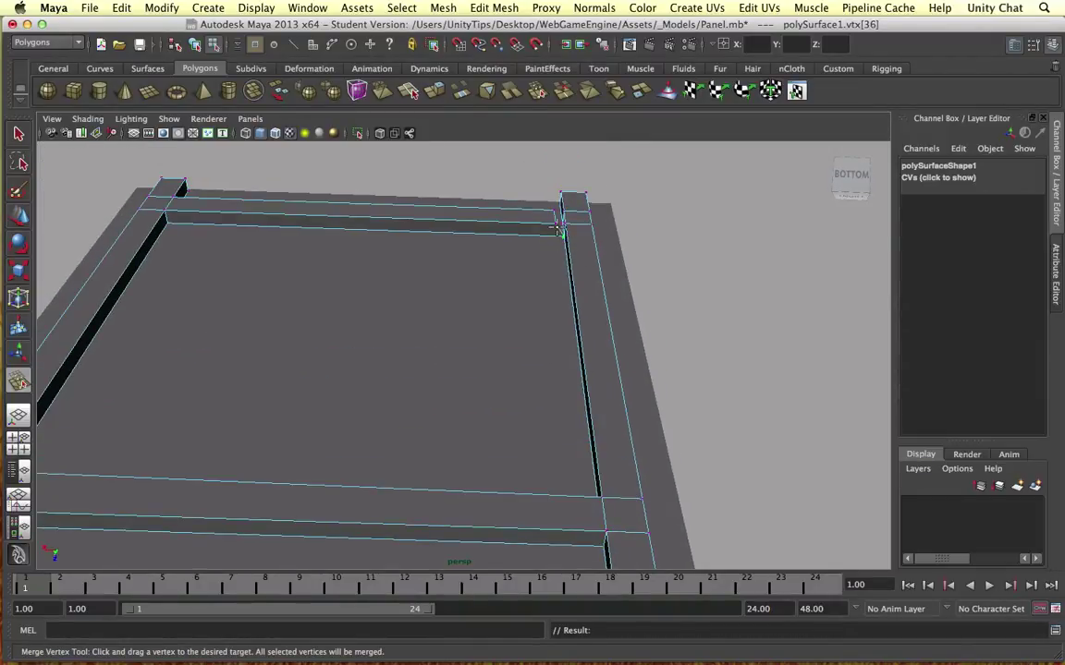
alt+drag(563, 213, 473, 194)
key(w)
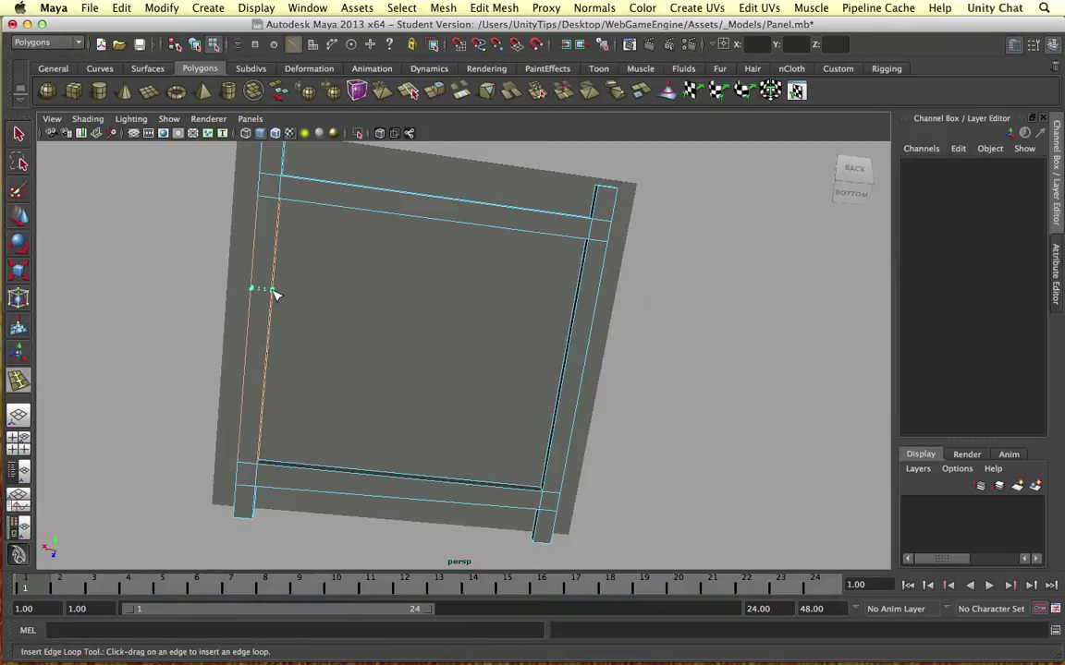
Insert a pair of closely spaced edge loops near the middle of the left support beam.
drag(274, 298, 272, 319)
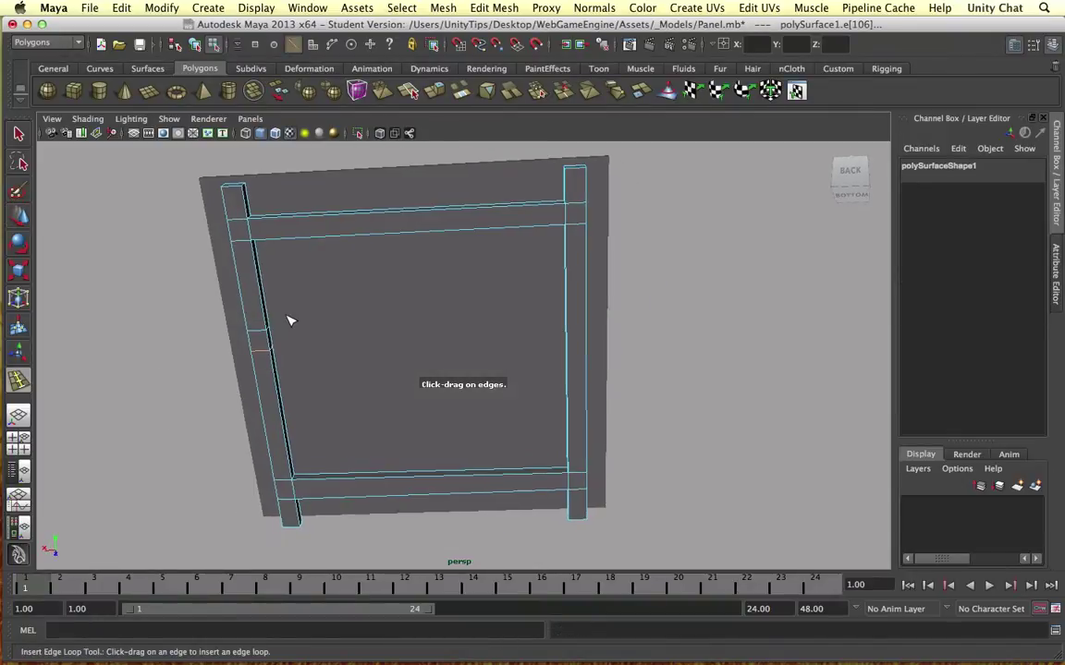
key(w)
right_drag(271, 333, 244, 309)
click(246, 276)
click(254, 296)
alt+drag(280, 305, 284, 377)
key(F8)
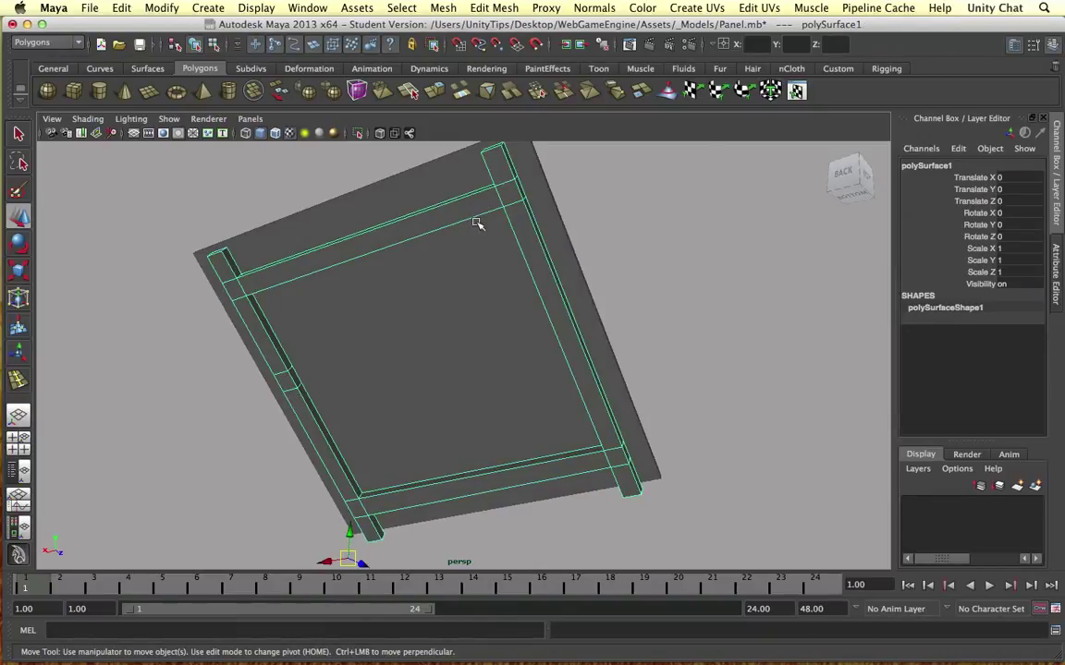
Reposition the left beam's two middle edge loops along the beam with the Slide Edge Tool.
right_drag(290, 378, 283, 342)
click(290, 389)
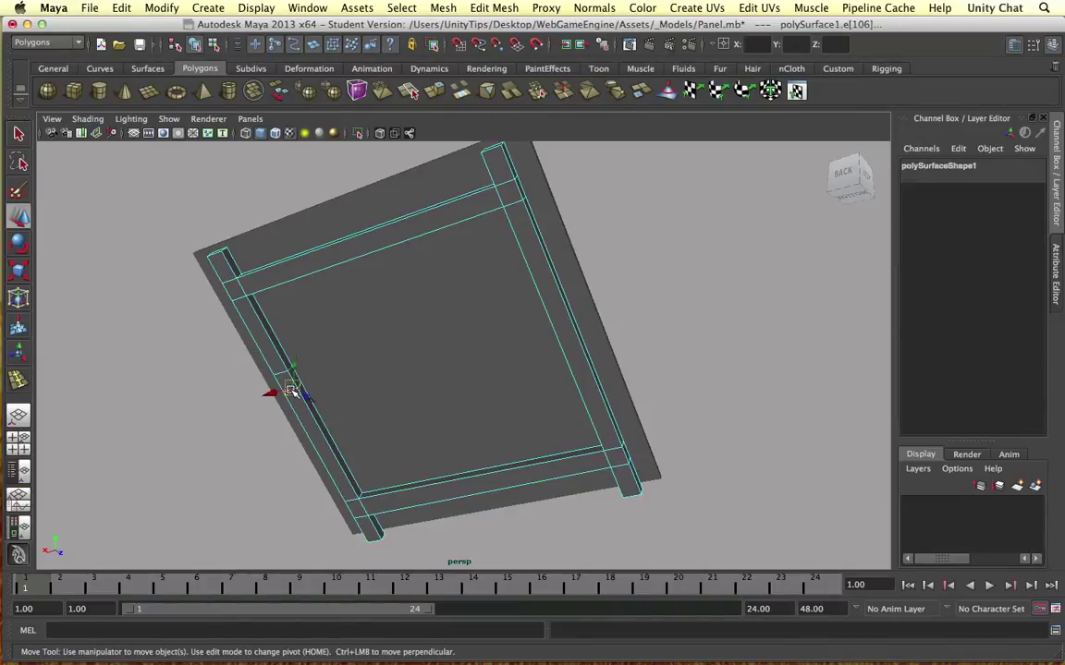
shift+right_drag(290, 391, 277, 491)
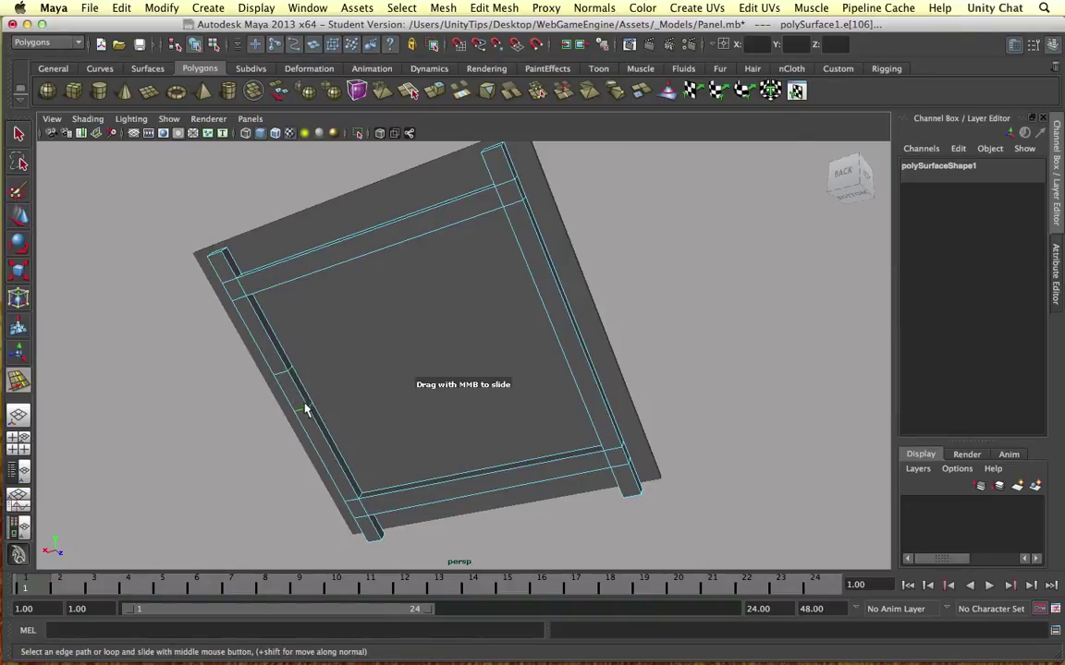
scroll(307, 405, up, 5)
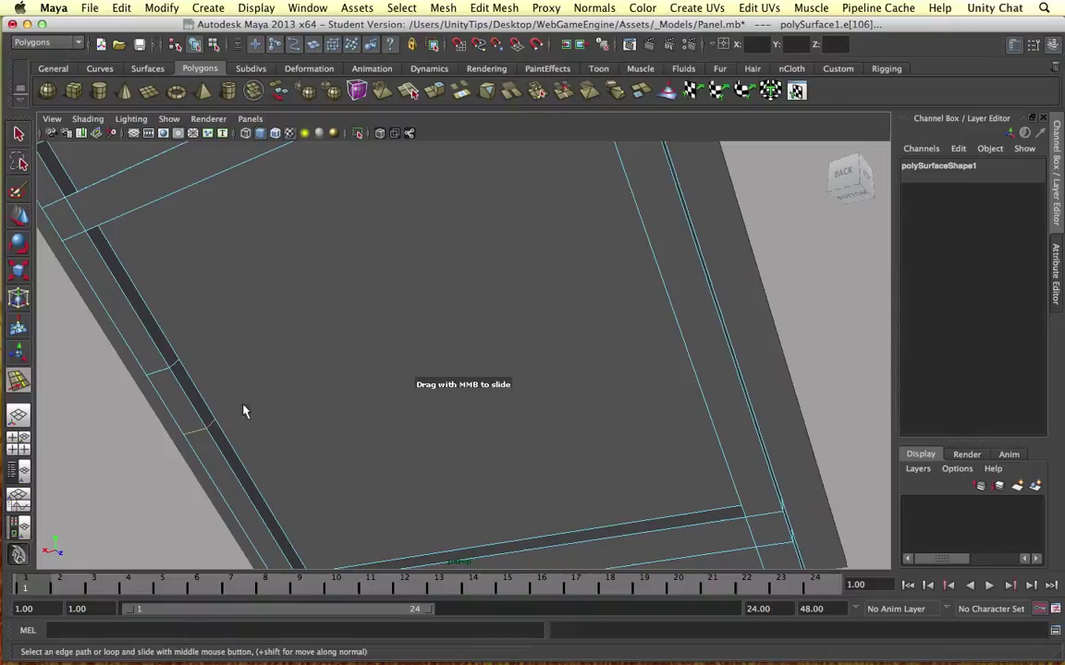
click(166, 381)
click(168, 377)
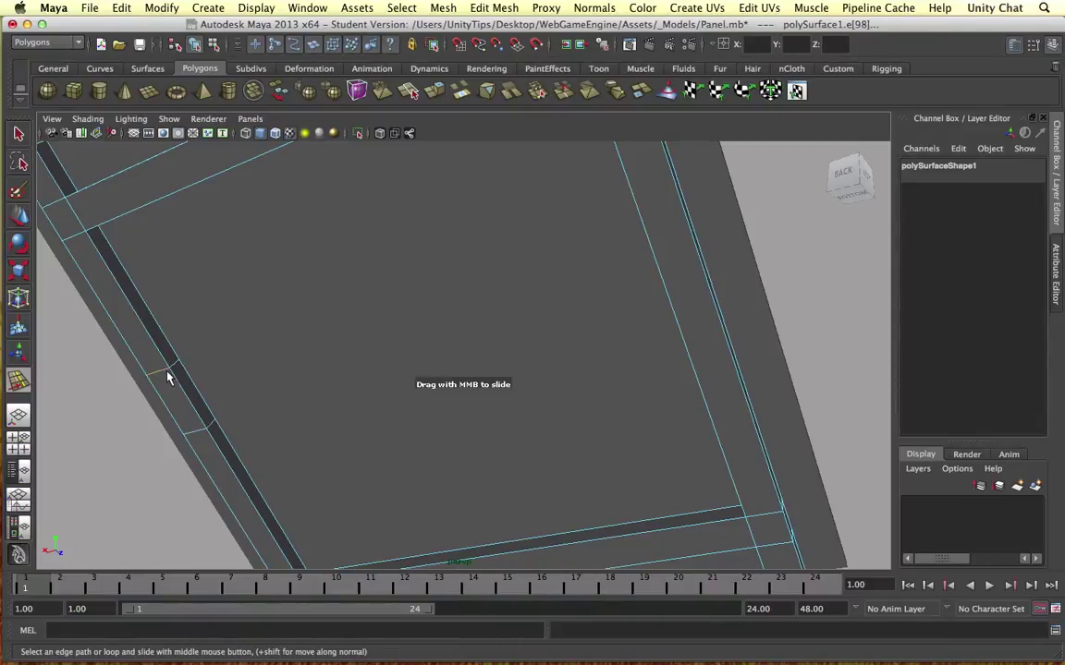
middle_drag(167, 378, 210, 407)
scroll(216, 410, down, 5)
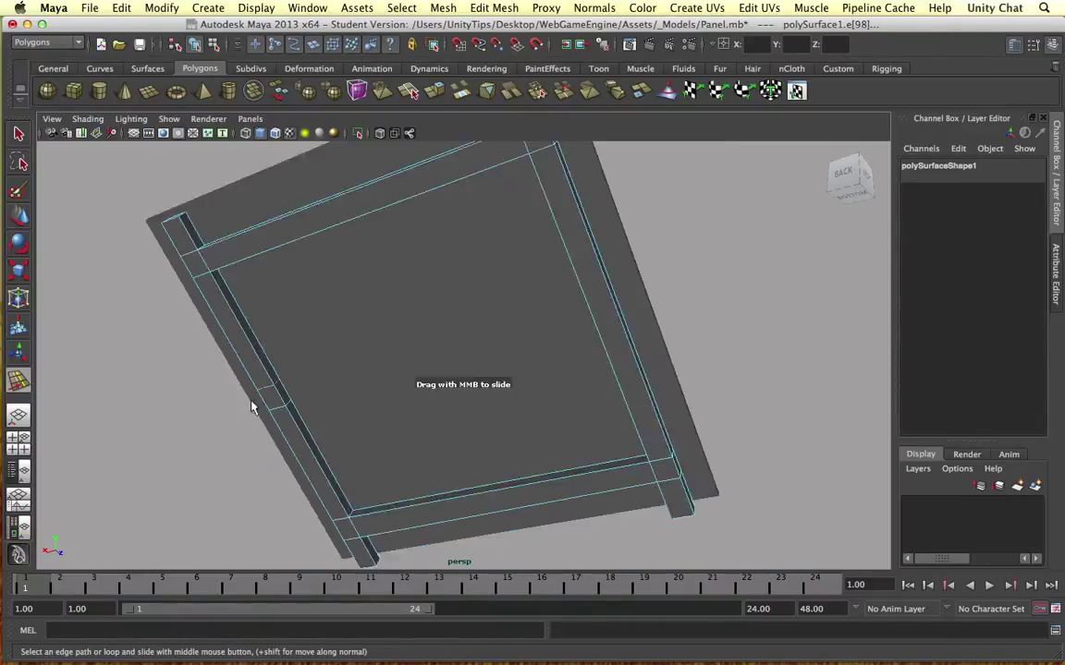
Extrude the left beam's inner face between the middle edge loops across the panel to form a middle crossbar reaching almost to the right beam.
alt+drag(225, 360, 400, 381)
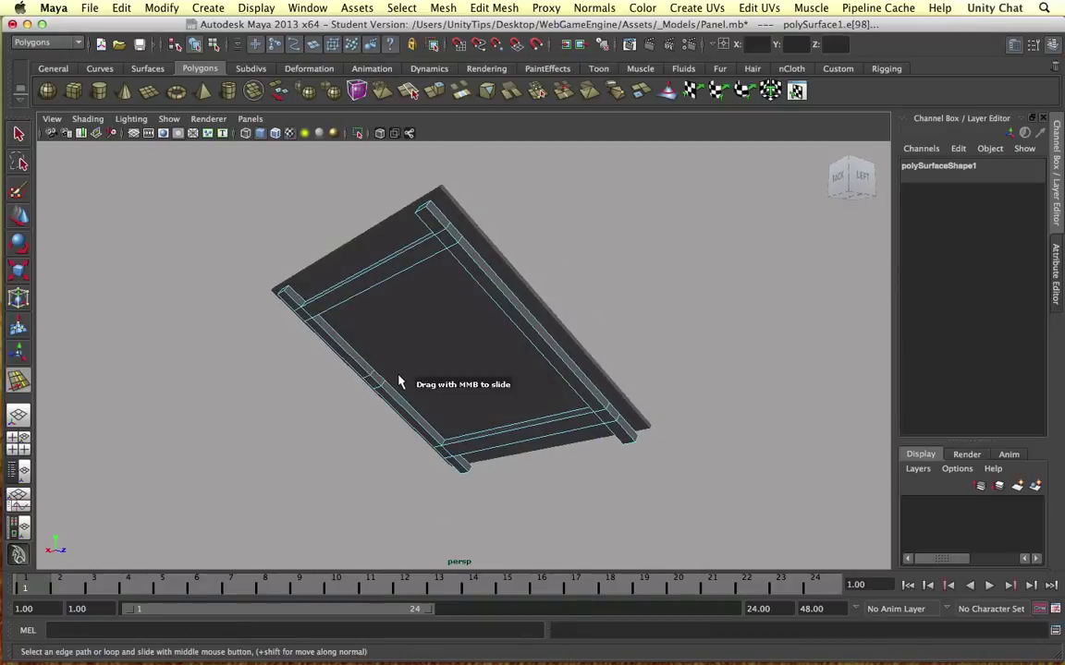
right_click(379, 380)
click(377, 384)
shift+right_drag(378, 384, 380, 412)
alt+drag(486, 422, 424, 407)
key(w)
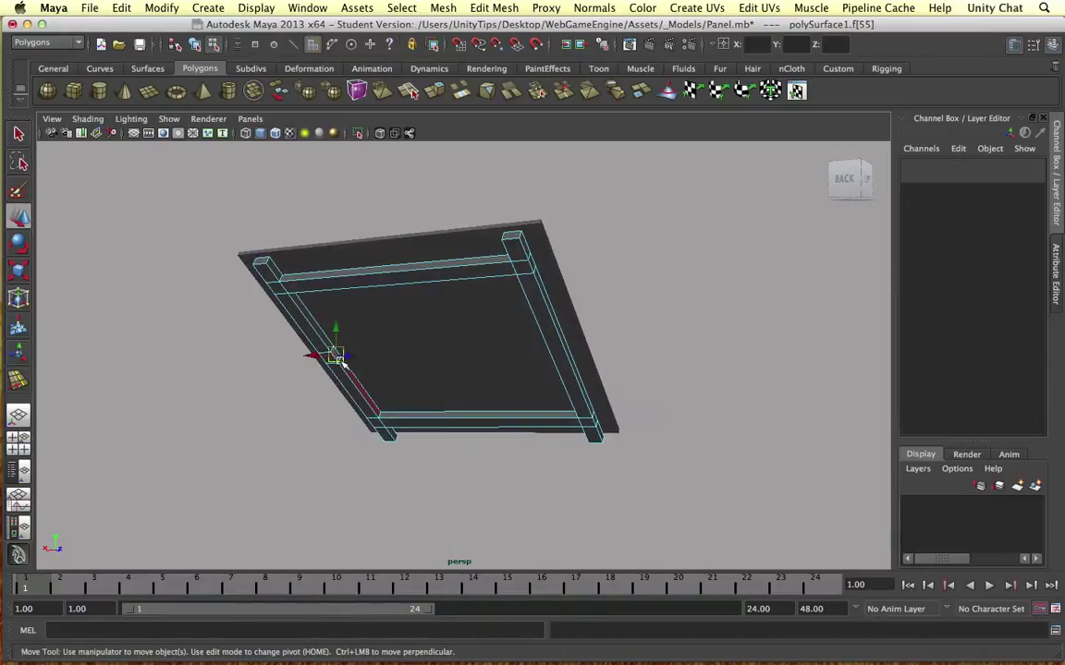
drag(314, 353, 527, 354)
Insert two edge loops on the right support beam, level with the edges of the middle crossbar.
alt+drag(601, 362, 521, 292)
alt+middle_drag(521, 292, 438, 249)
scroll(487, 280, up, 8)
alt+middle_drag(488, 314, 488, 414)
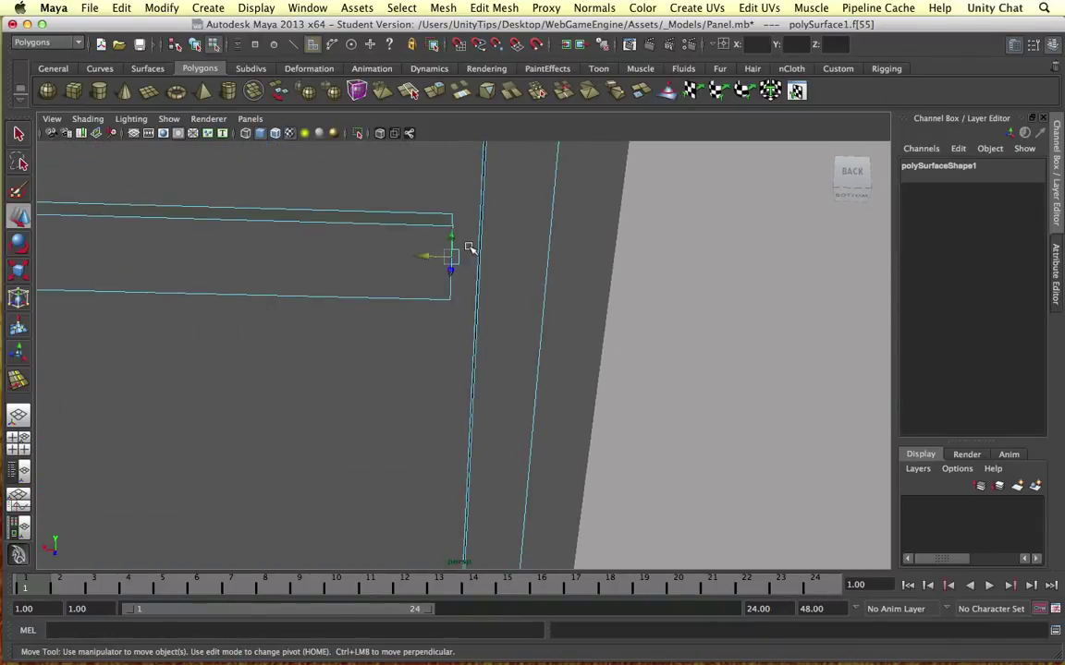
click(460, 89)
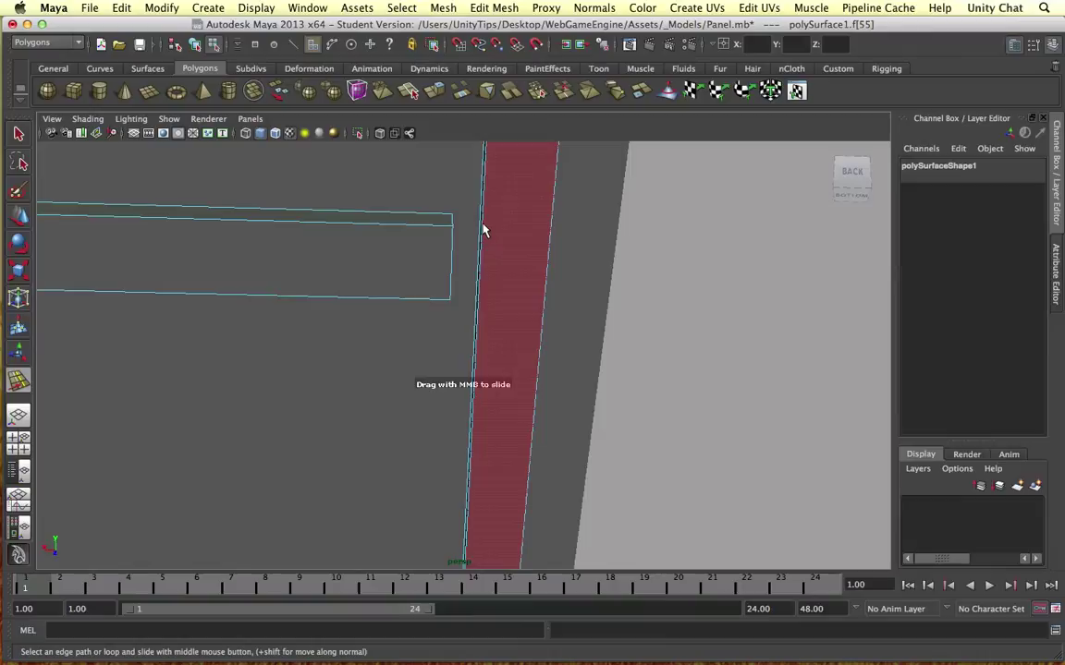
click(480, 231)
click(495, 7)
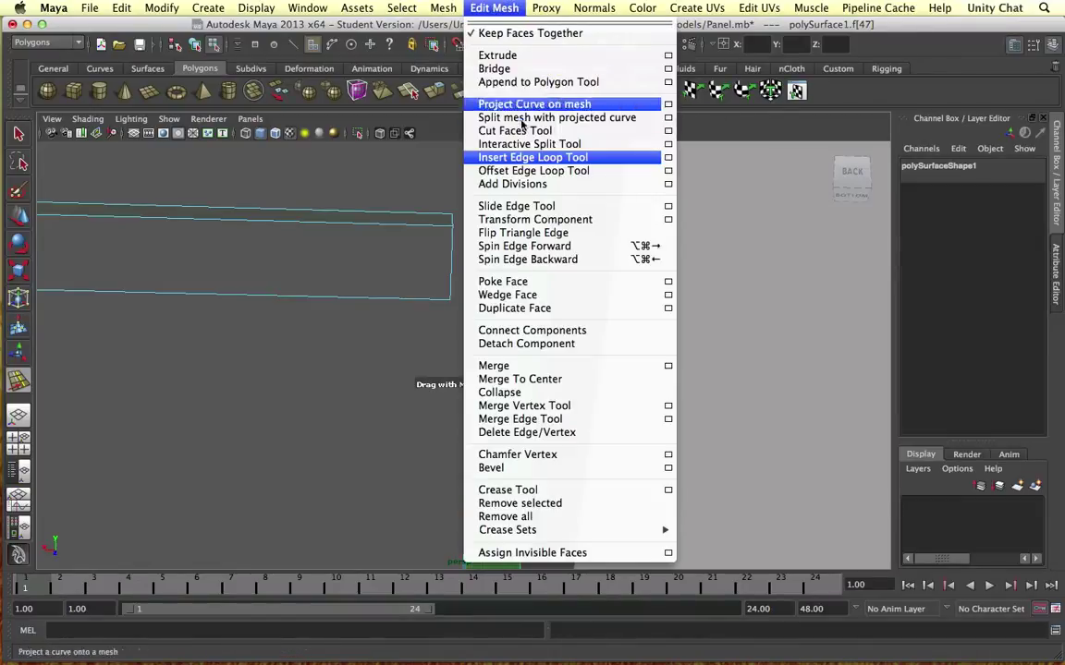
click(534, 157)
drag(482, 241, 486, 226)
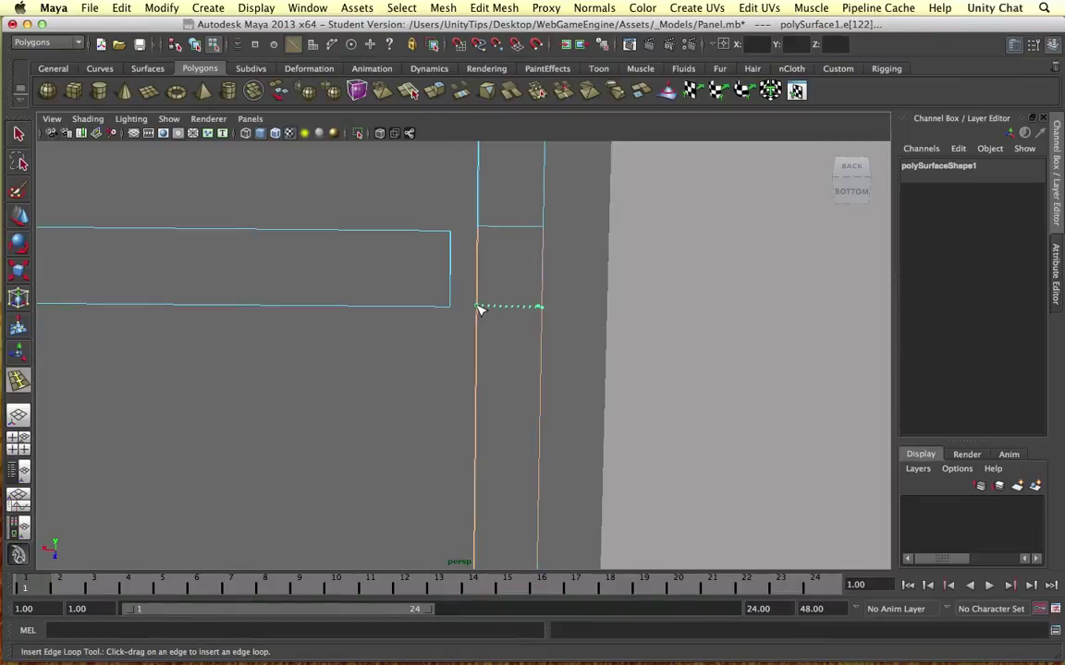
drag(476, 306, 477, 307)
Delete the middle crossbar's end face and the facing inner face of the right beam.
alt+drag(499, 294, 520, 268)
right_drag(515, 264, 497, 247)
key(w)
click(494, 255)
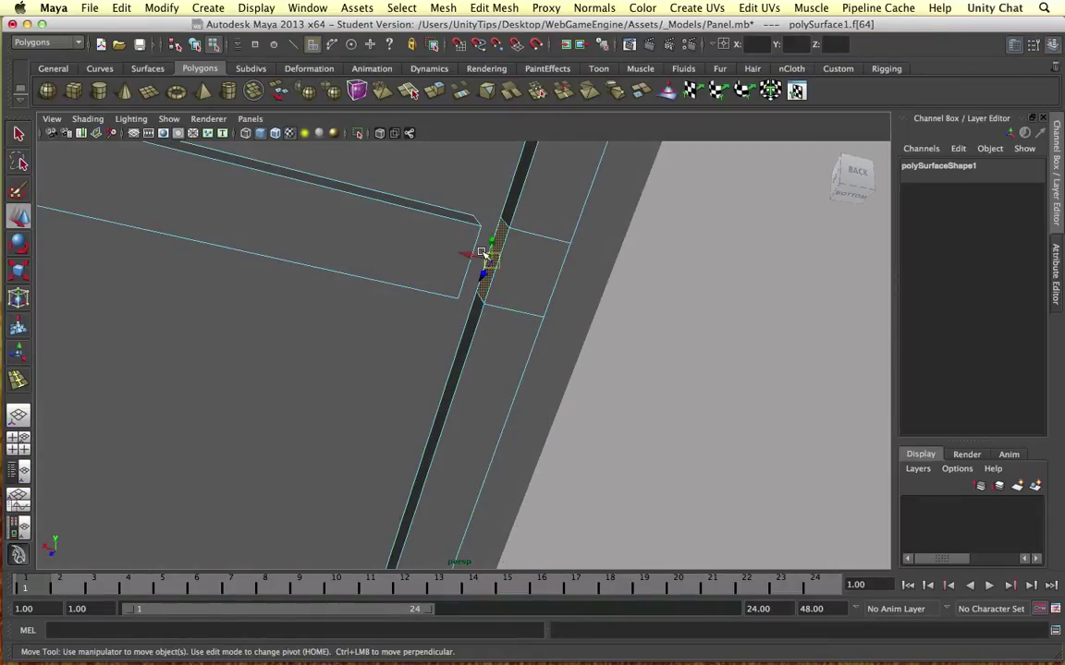
alt+drag(459, 245, 401, 259)
click(441, 269)
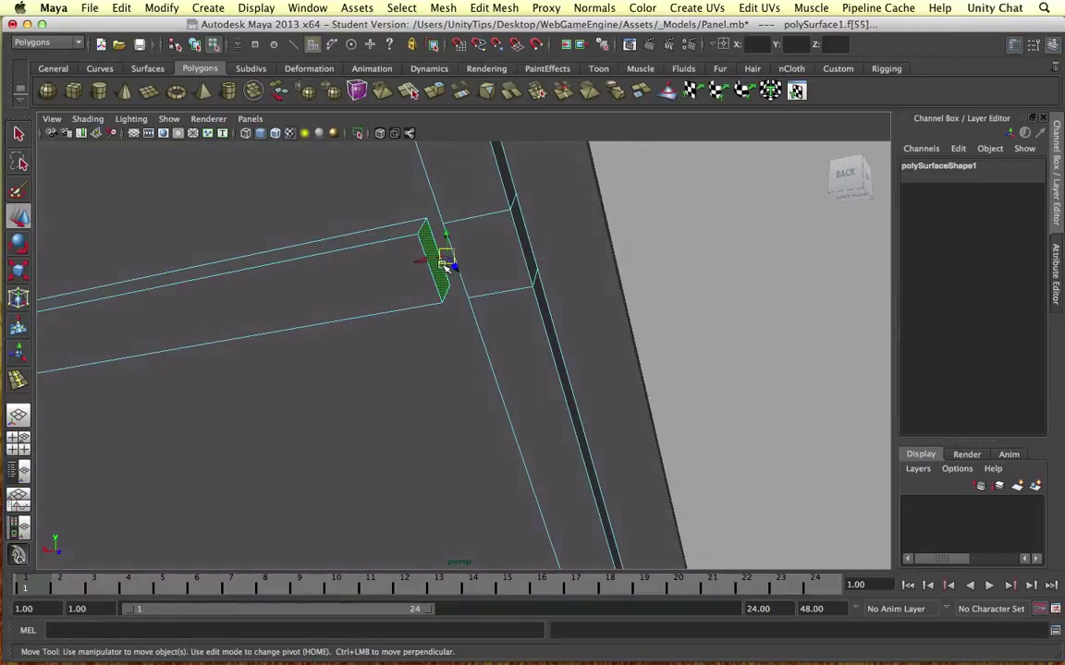
key(Delete)
Merge the middle crossbar's open end vertices onto the right beam's corner vertices with the Merge Vertex Tool.
right_drag(416, 248, 368, 249)
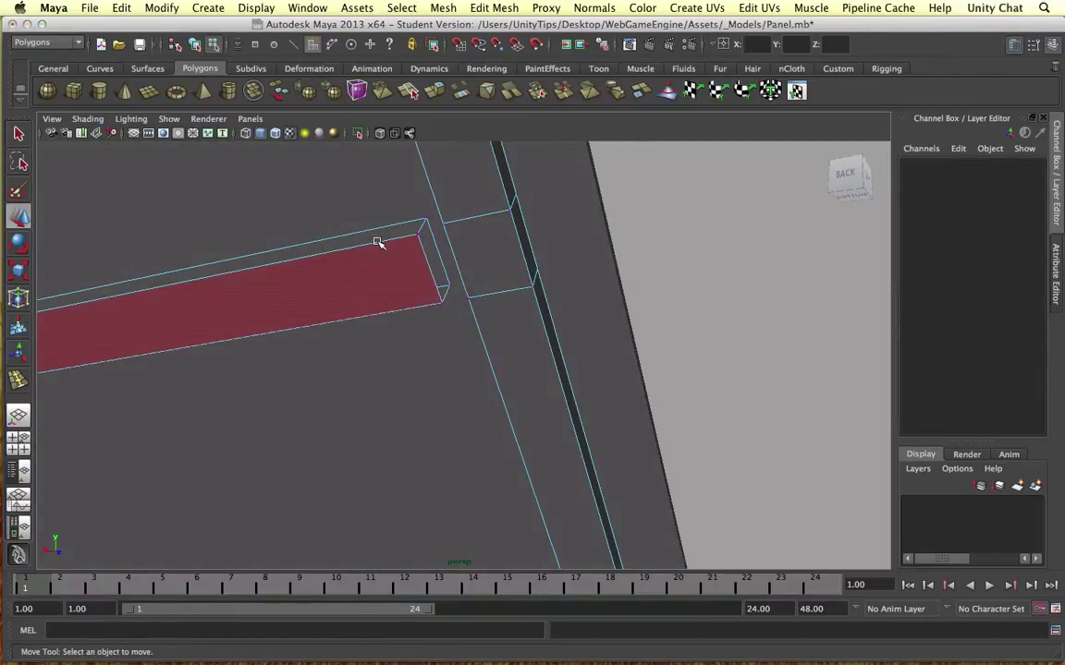
click(463, 217)
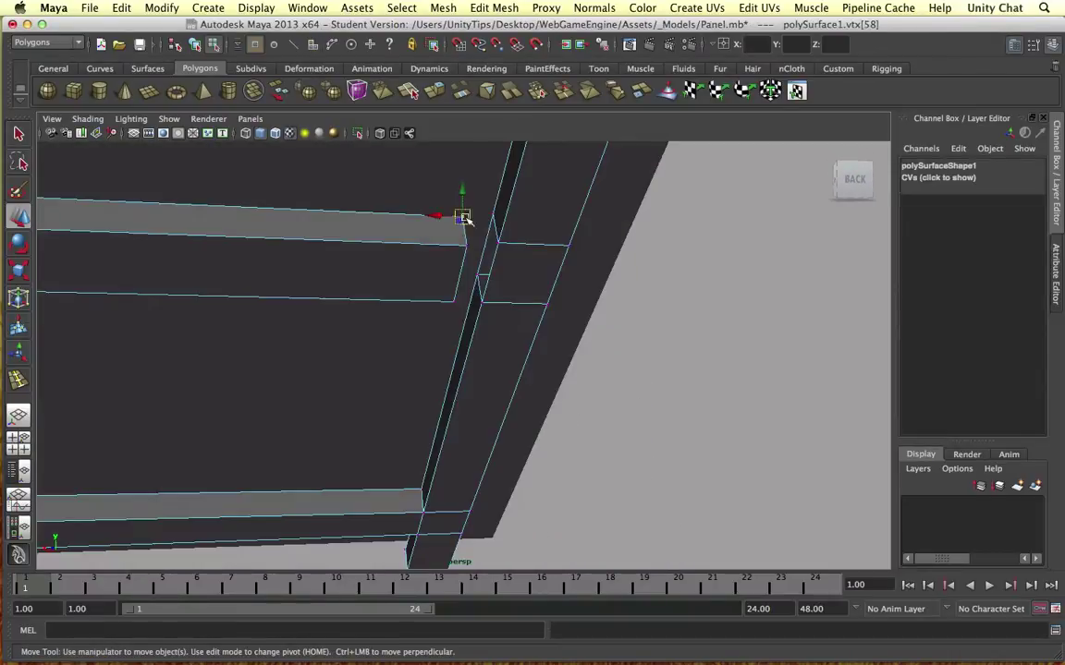
mouse_move(465, 231)
shift+right_down()
mouse_move(466, 187)
mouse_move(467, 220)
shift+right_up()
drag(463, 216, 497, 243)
alt+drag(482, 283, 491, 319)
drag(477, 361, 480, 361)
alt+drag(482, 363, 477, 388)
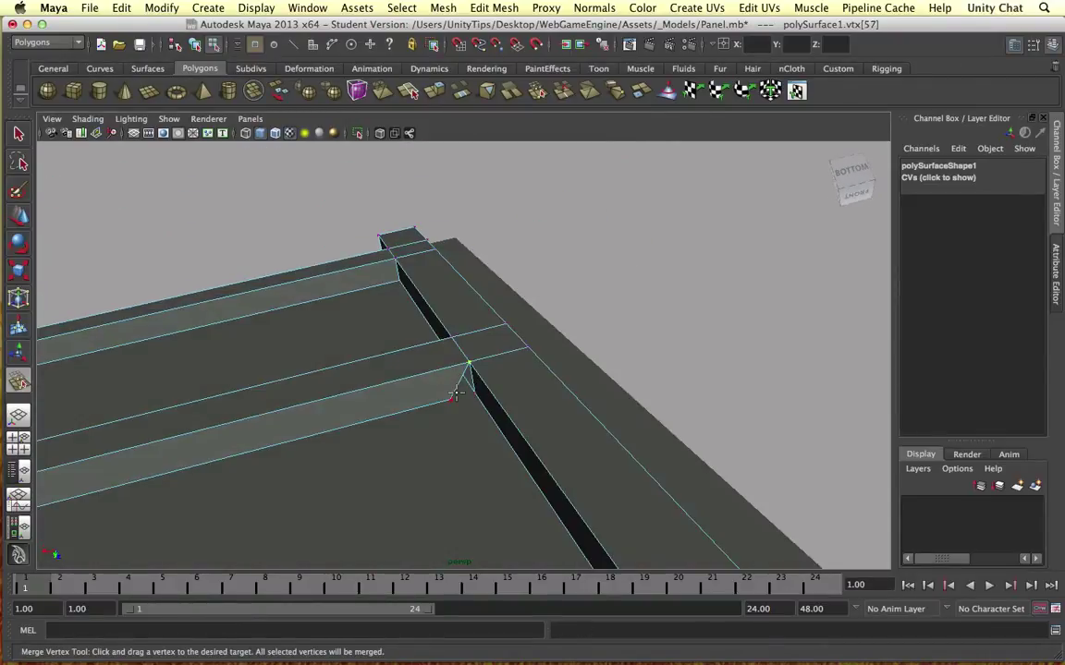
click(477, 392)
Insert two edge loops around the centre of the middle crossbar.
alt+right_drag(476, 392, 358, 404)
alt+drag(358, 404, 368, 294)
click(493, 8)
click(467, 157)
scroll(428, 316, up, 5)
click(419, 304)
key(w)
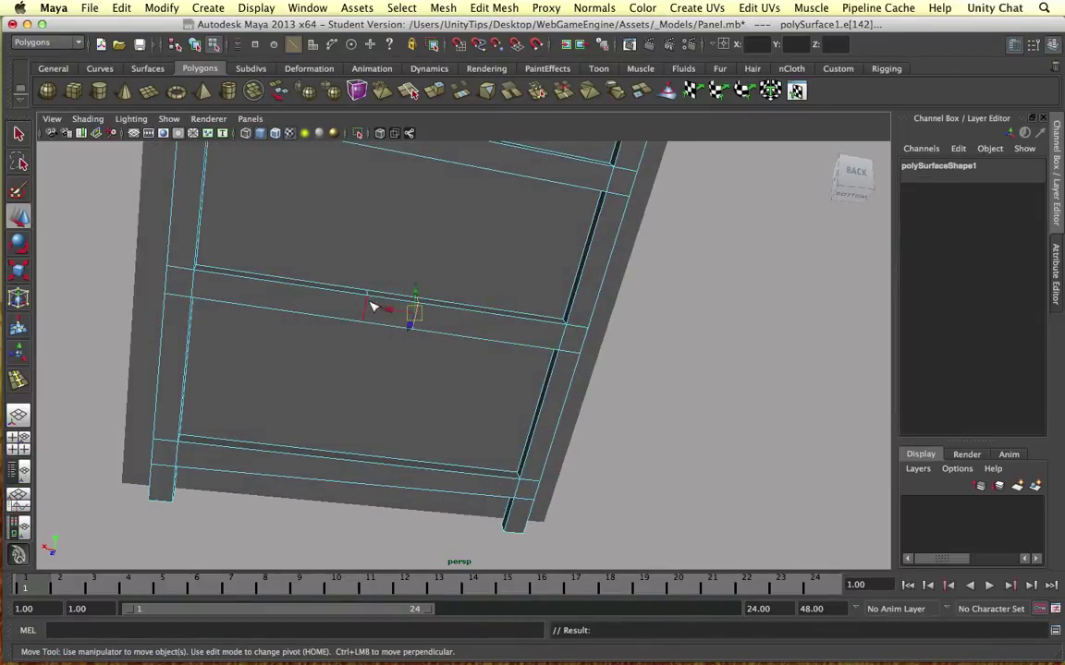
click(366, 308)
Extrude the middle crossbar's underside face between the central edge loops downward to form a vertical support post.
key(F8)
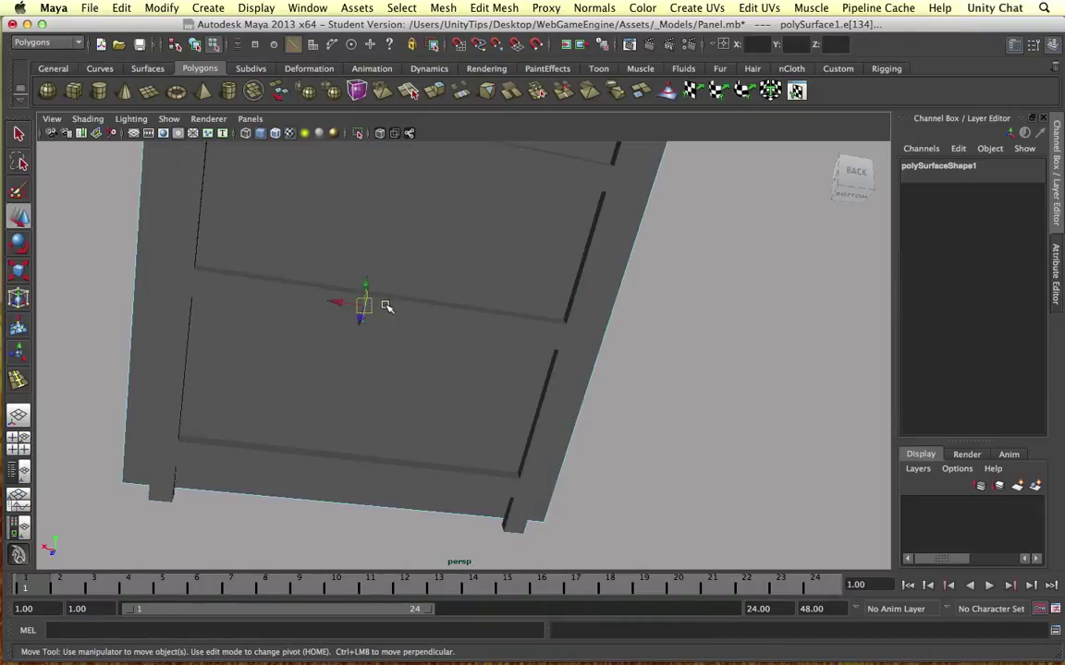
key(F11)
click(352, 321)
alt+drag(352, 321, 487, 459)
key(e)
Raise the support post's bottom face to the ground line in the side view.
key(space)
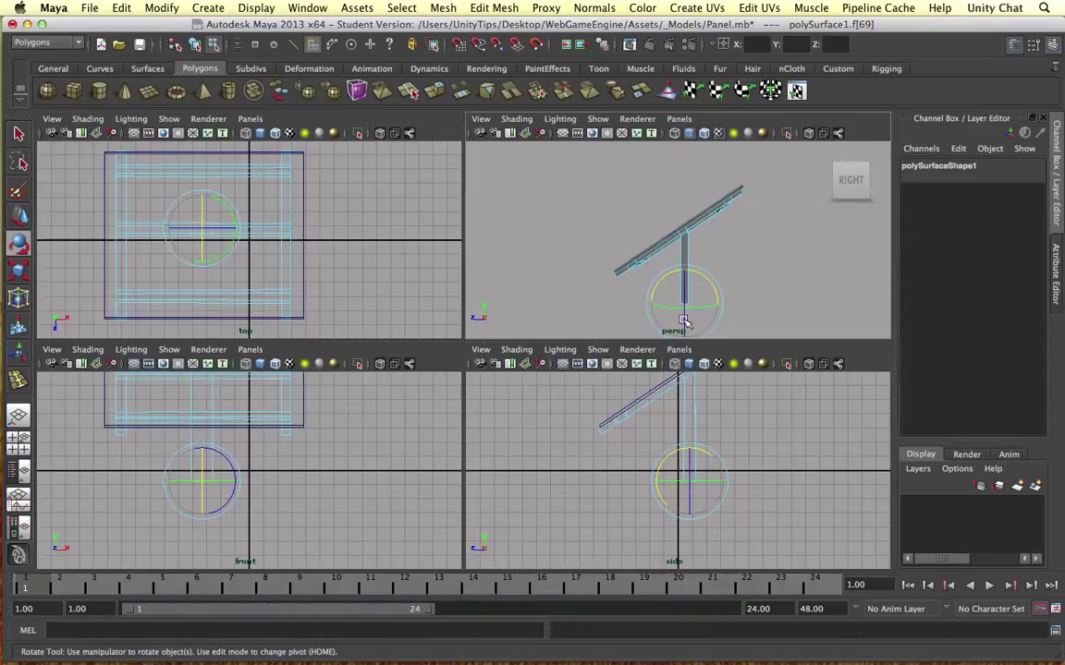
key(space)
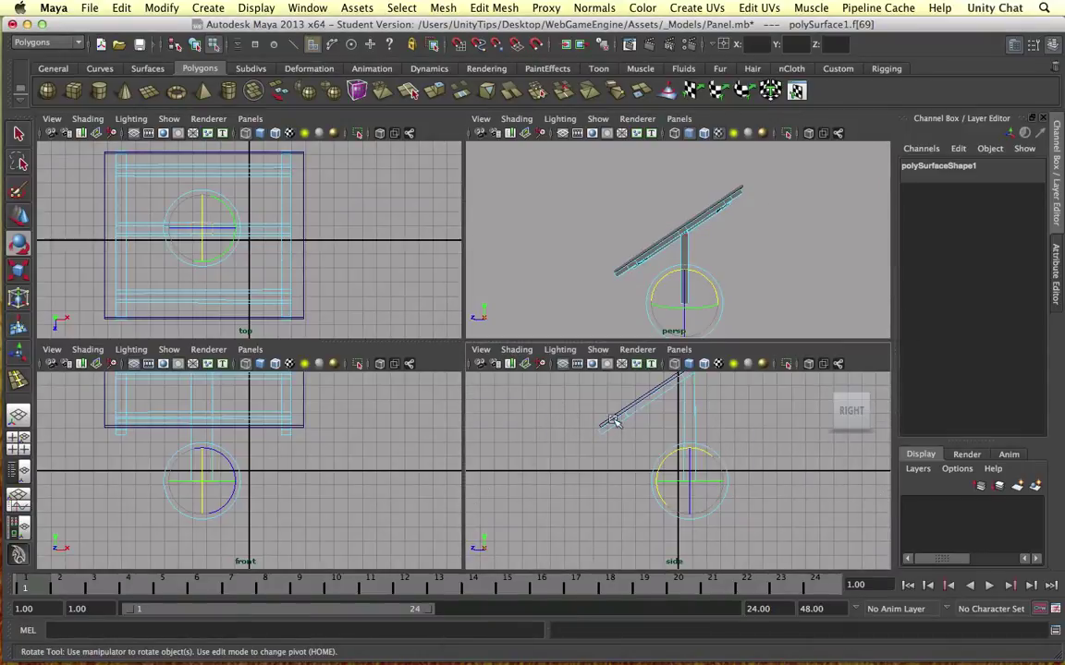
key(space)
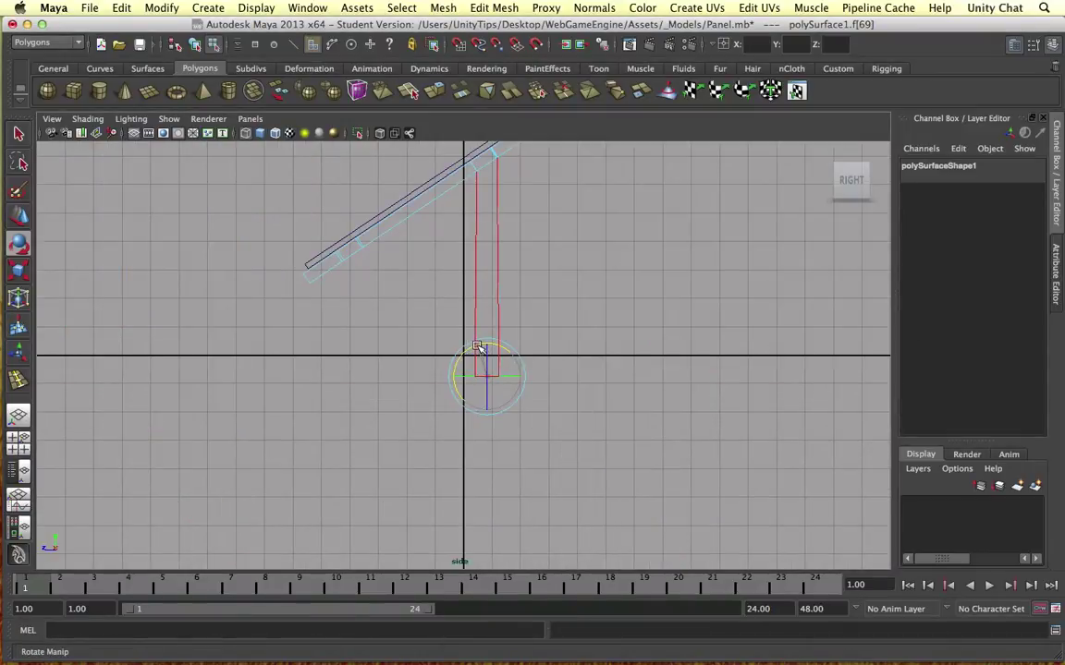
key(w)
drag(481, 344, 482, 290)
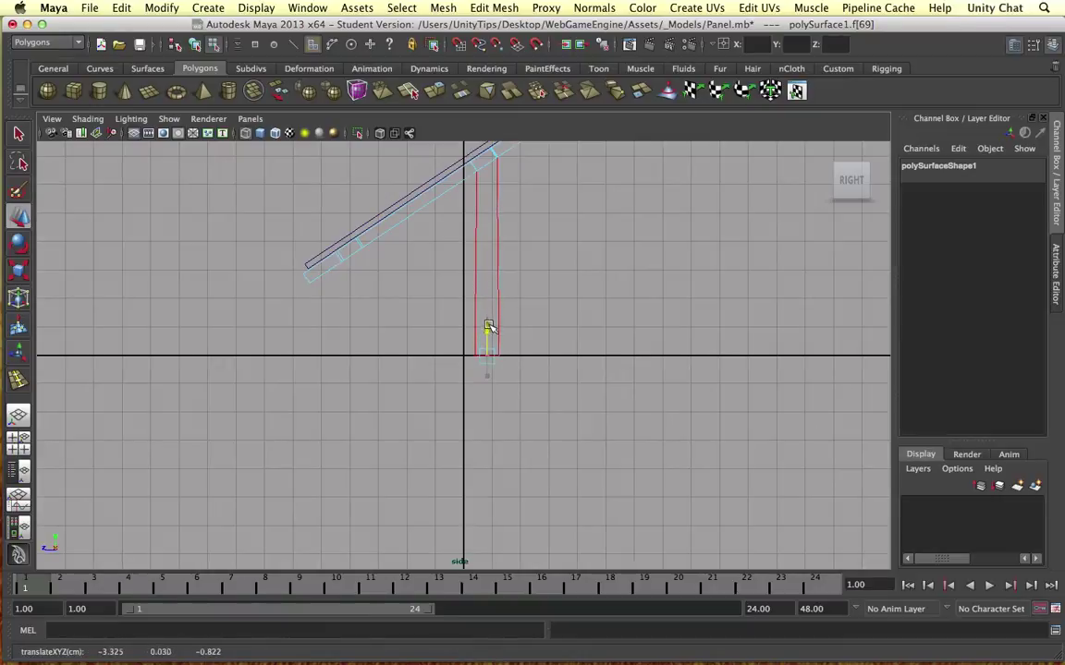
key(space)
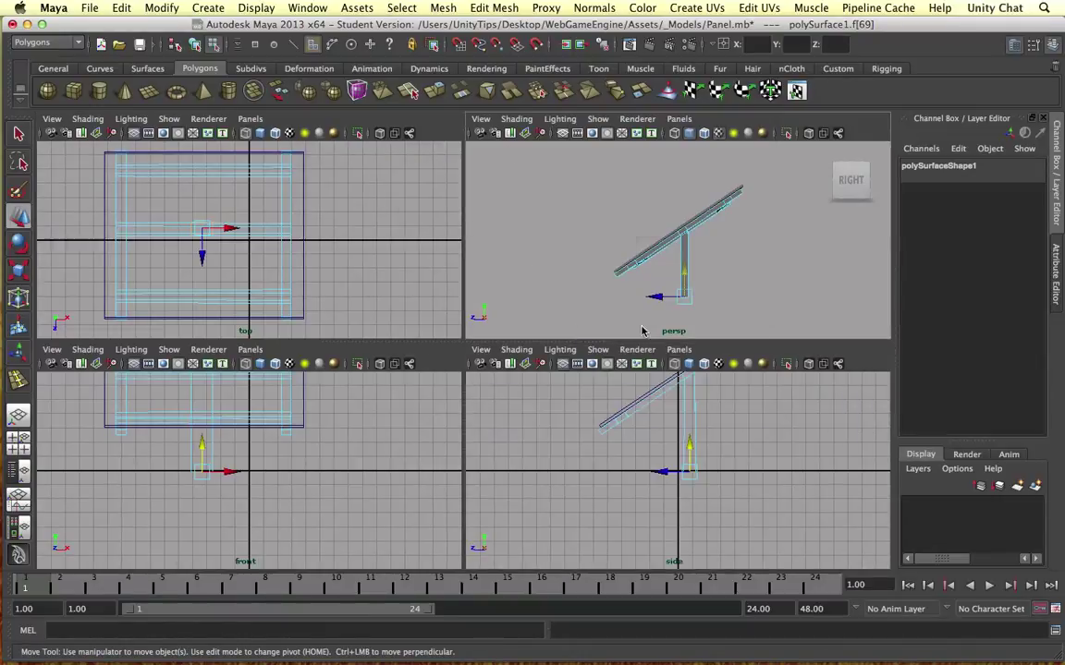
Return the tilted slab to object mode and rename it Panel.
key(space)
alt+drag(569, 354, 536, 330)
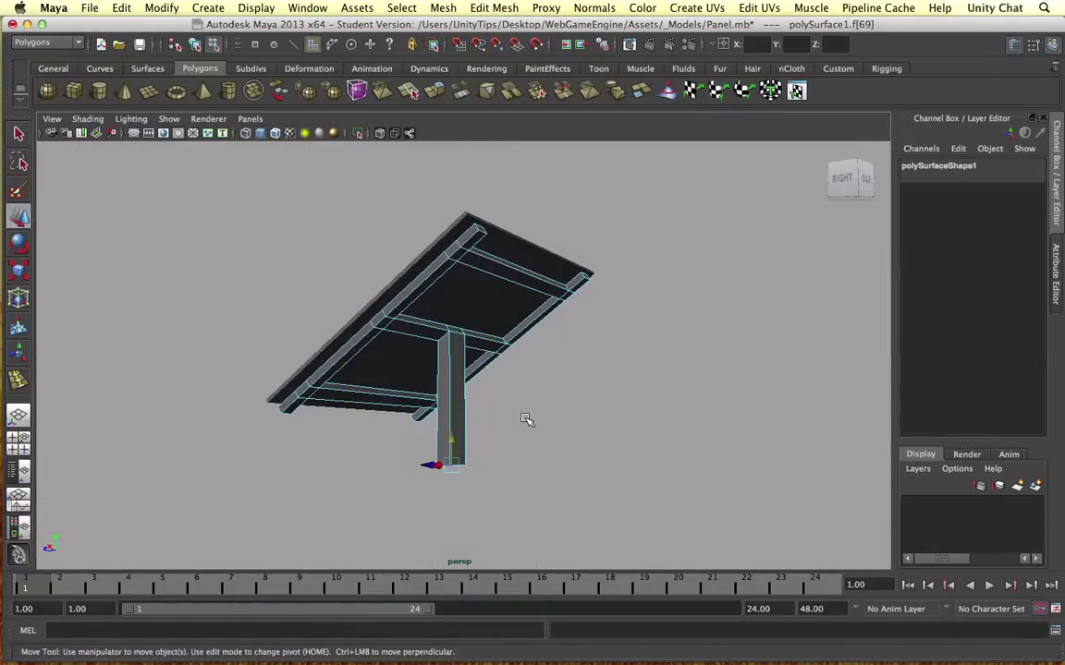
click(545, 394)
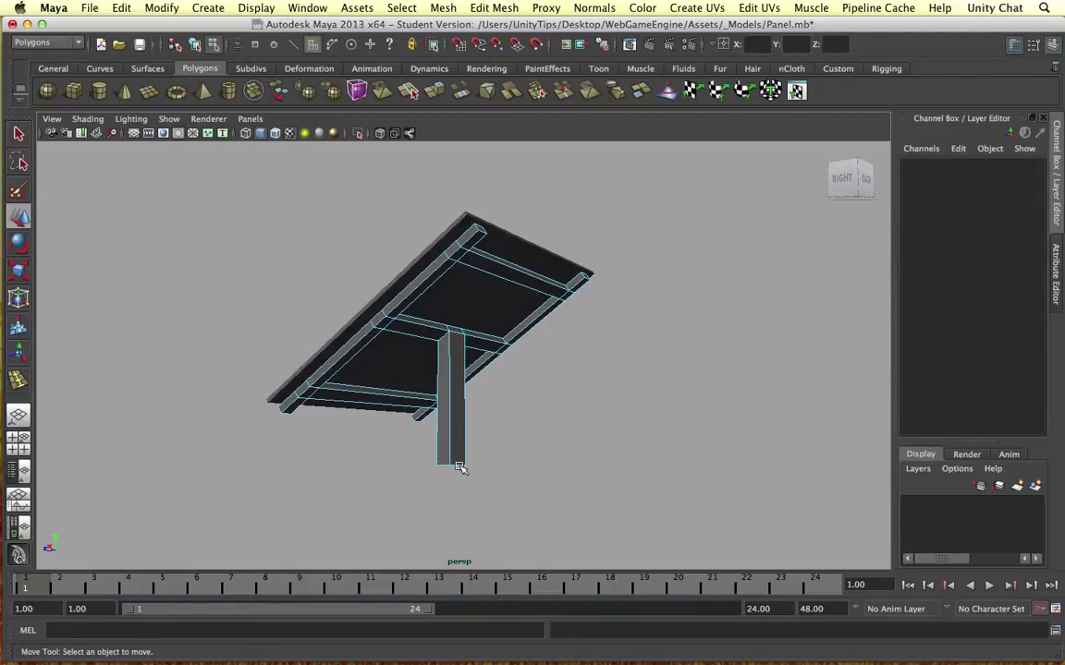
alt+drag(450, 407, 582, 458)
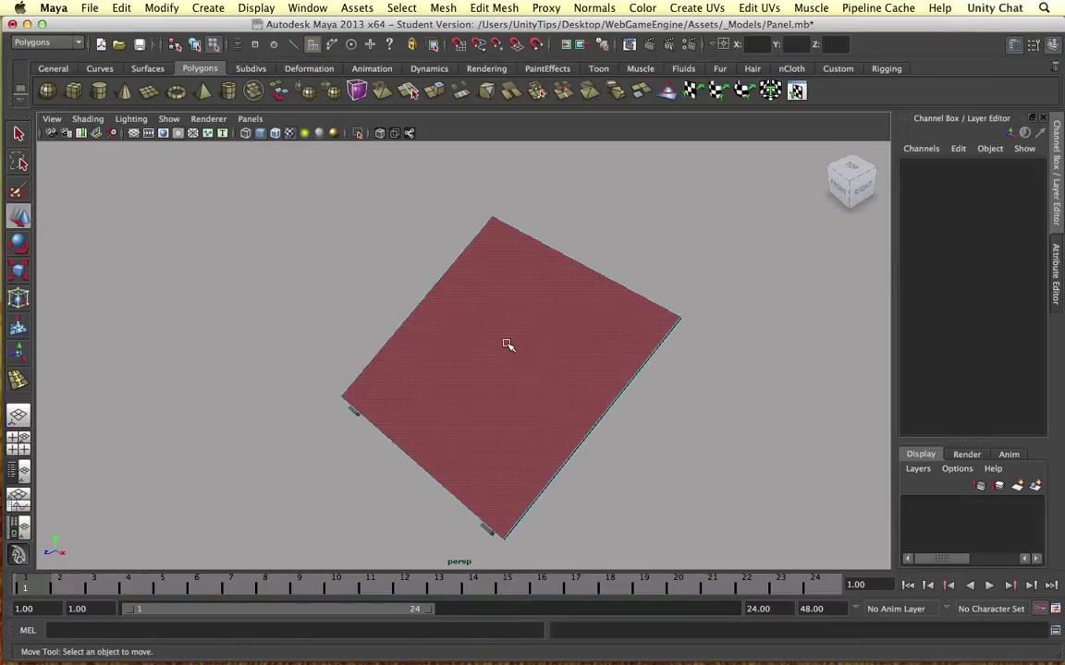
right_click(555, 282)
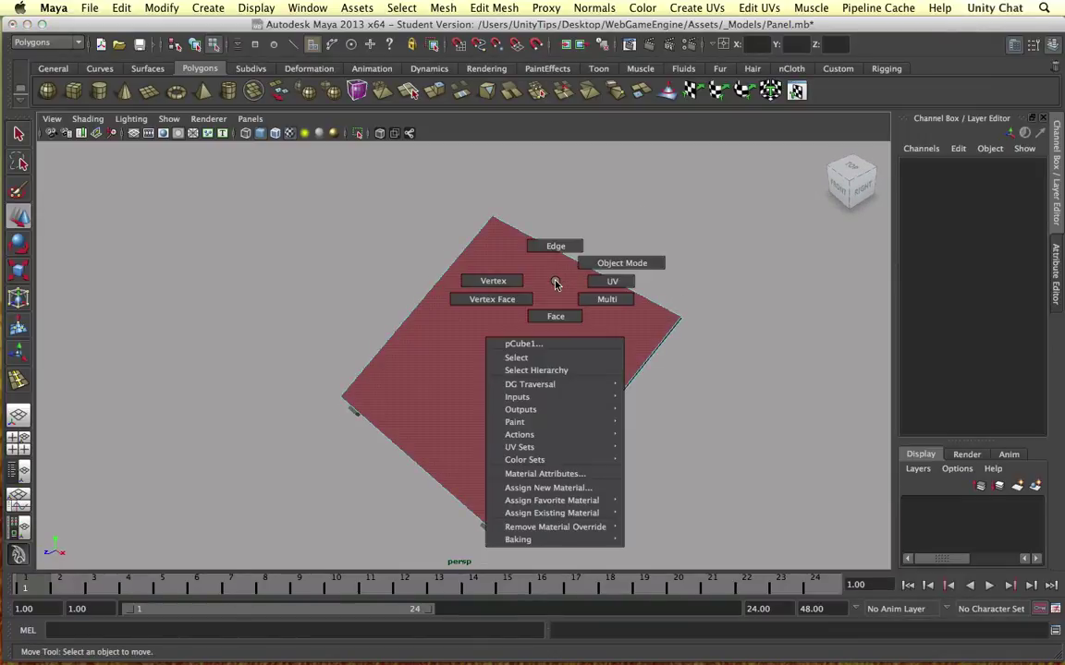
right_drag(556, 279, 625, 261)
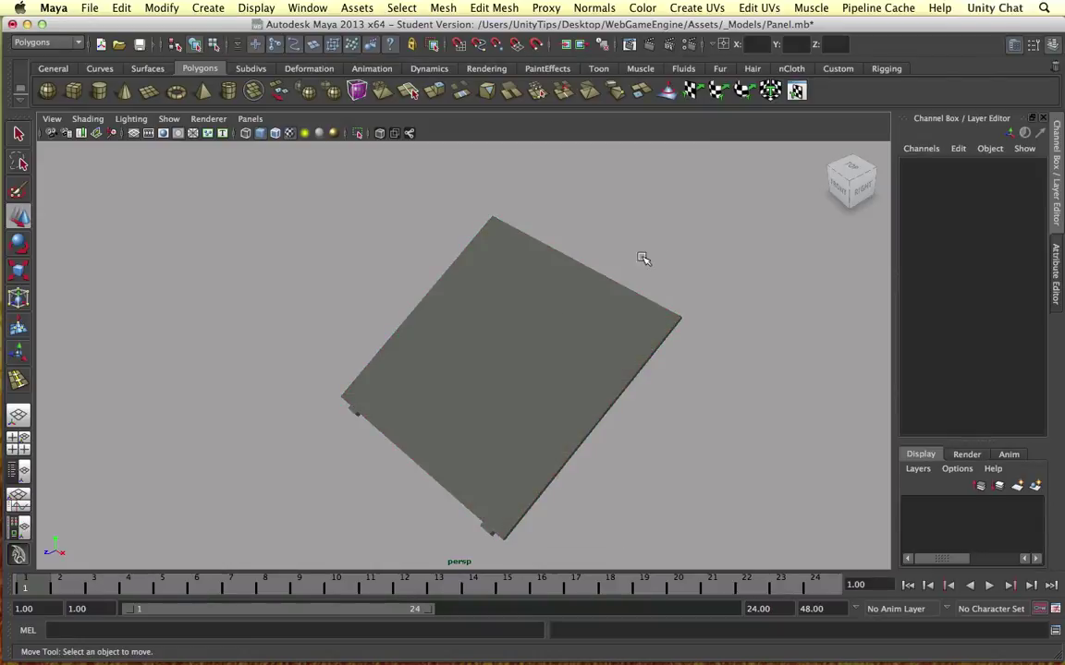
click(523, 318)
click(911, 165)
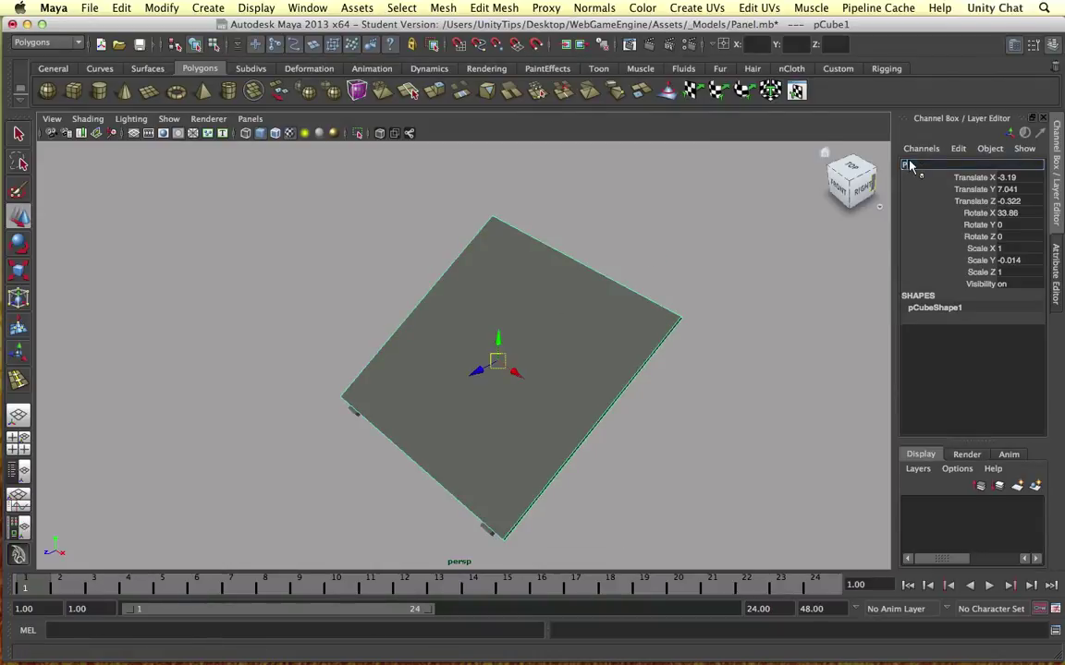
text(Panel)
key(Return)
Rename the crossbar frame with its support post as Stand.
alt+drag(625, 290, 458, 363)
click(457, 360)
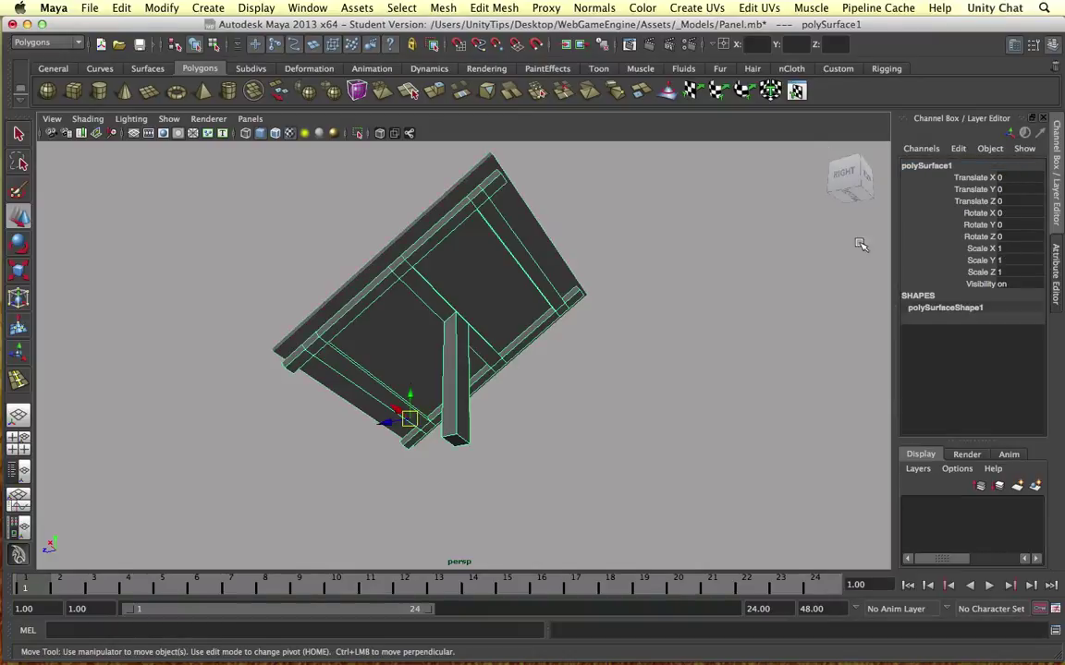
click(949, 165)
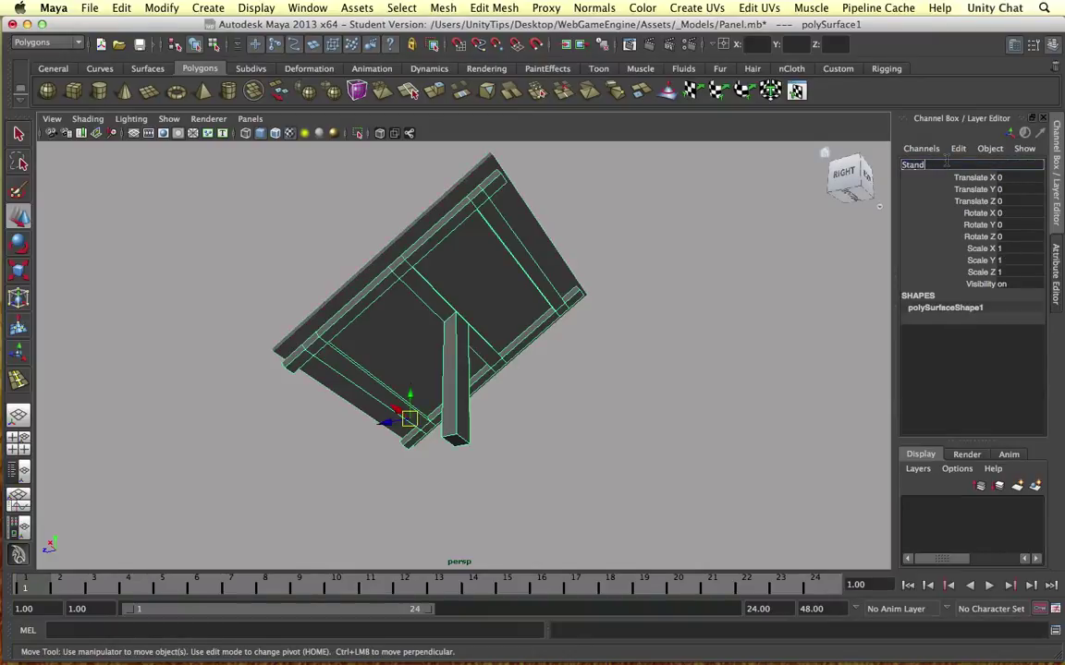
click(625, 315)
Assign a new Lambert material to the Panel slab.
alt+drag(434, 315, 520, 321)
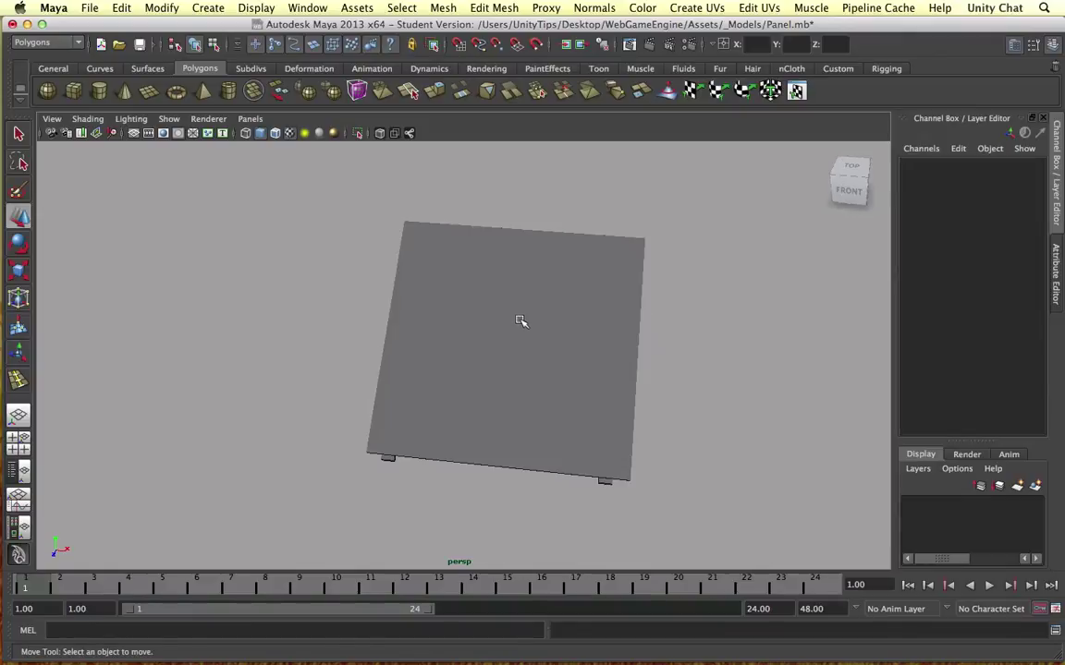
click(526, 282)
right_click(527, 280)
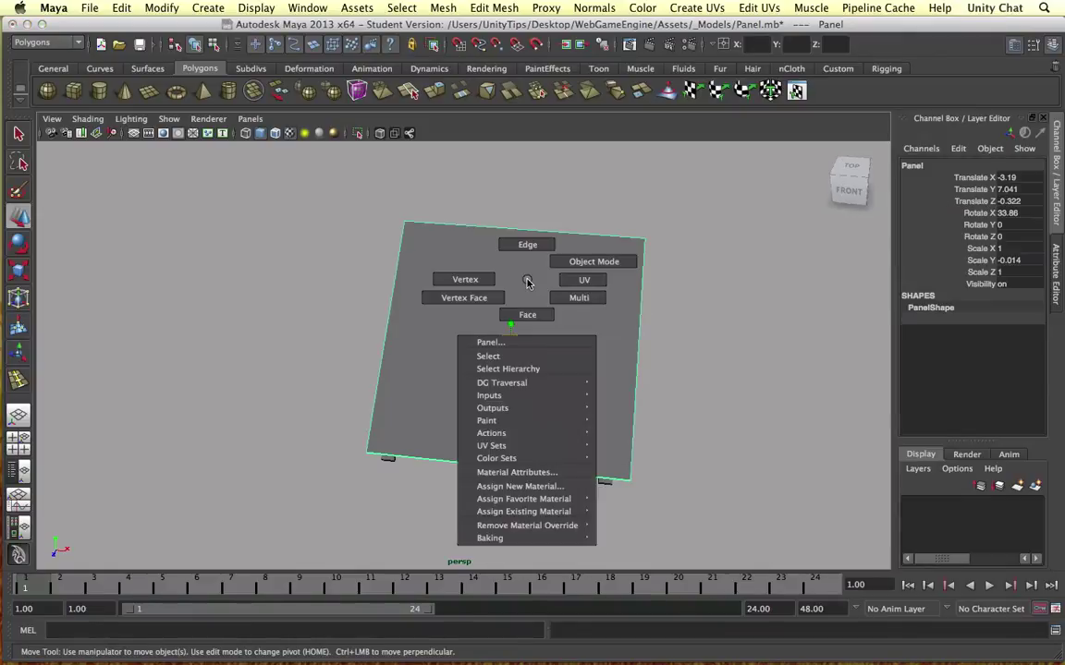
click(519, 486)
click(482, 226)
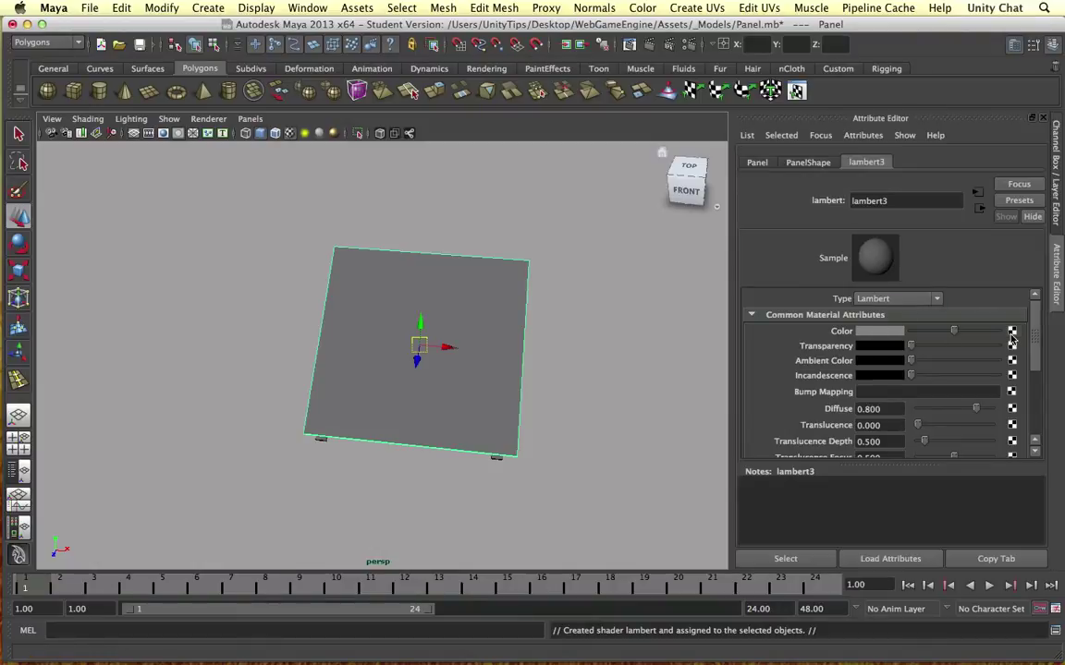
Map the material's colour to a file texture using Panel.psd from the _Textures folder.
click(1011, 334)
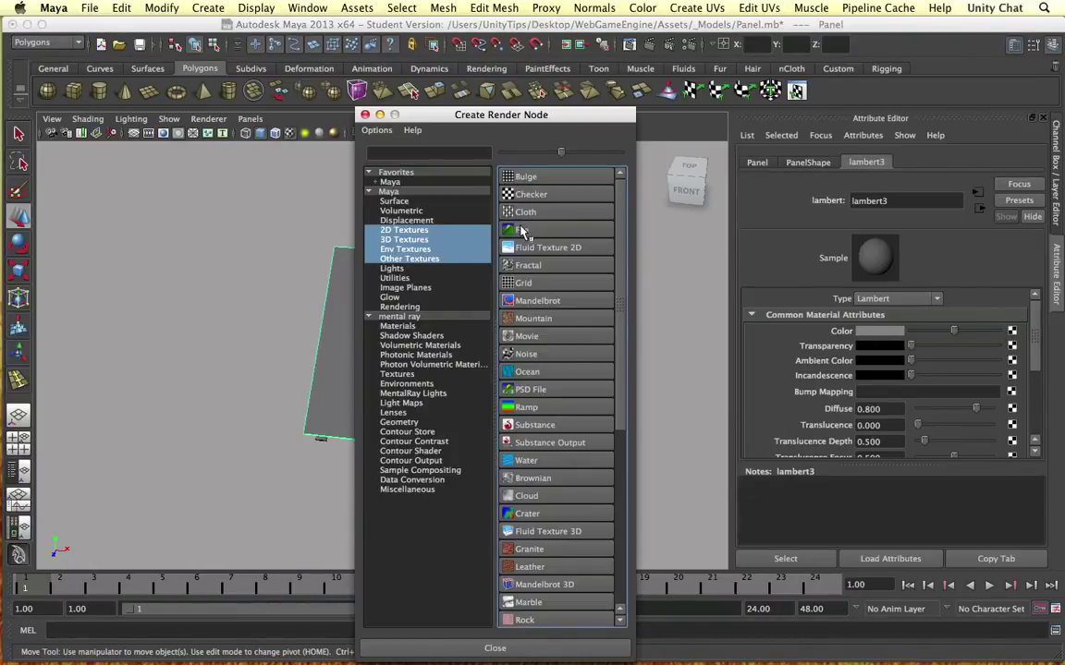
click(523, 231)
click(1017, 370)
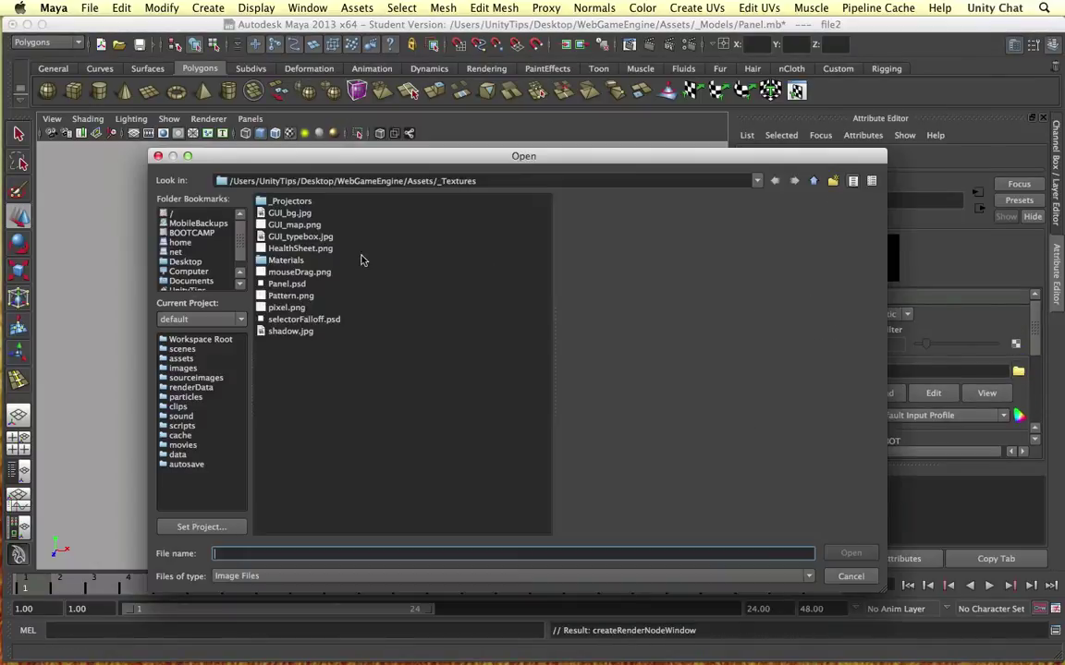
click(283, 284)
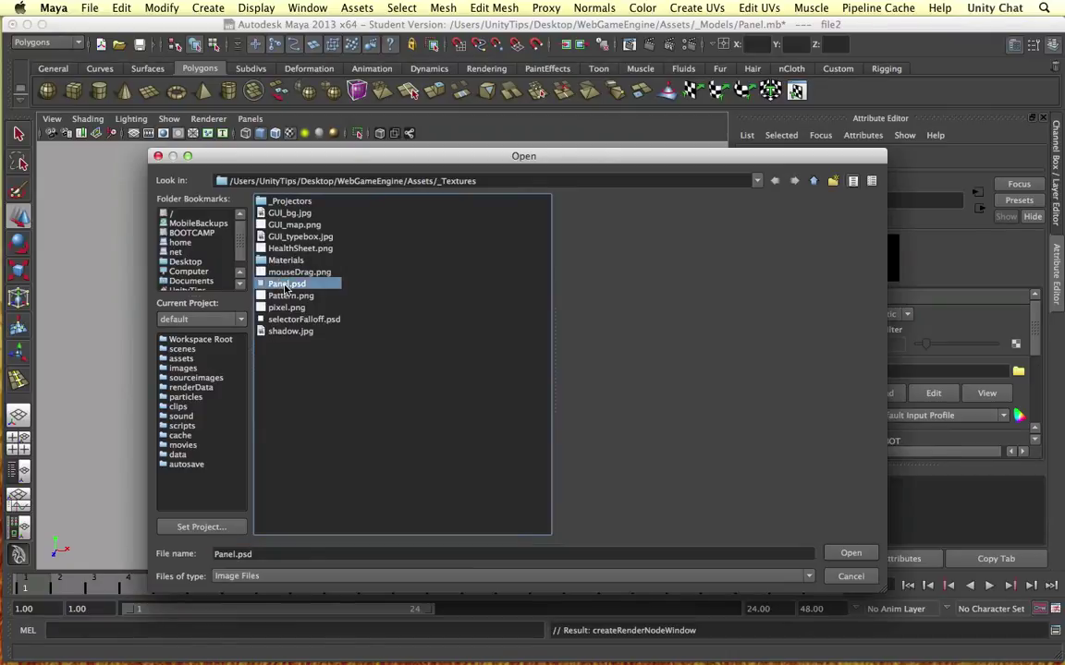
double_click(286, 286)
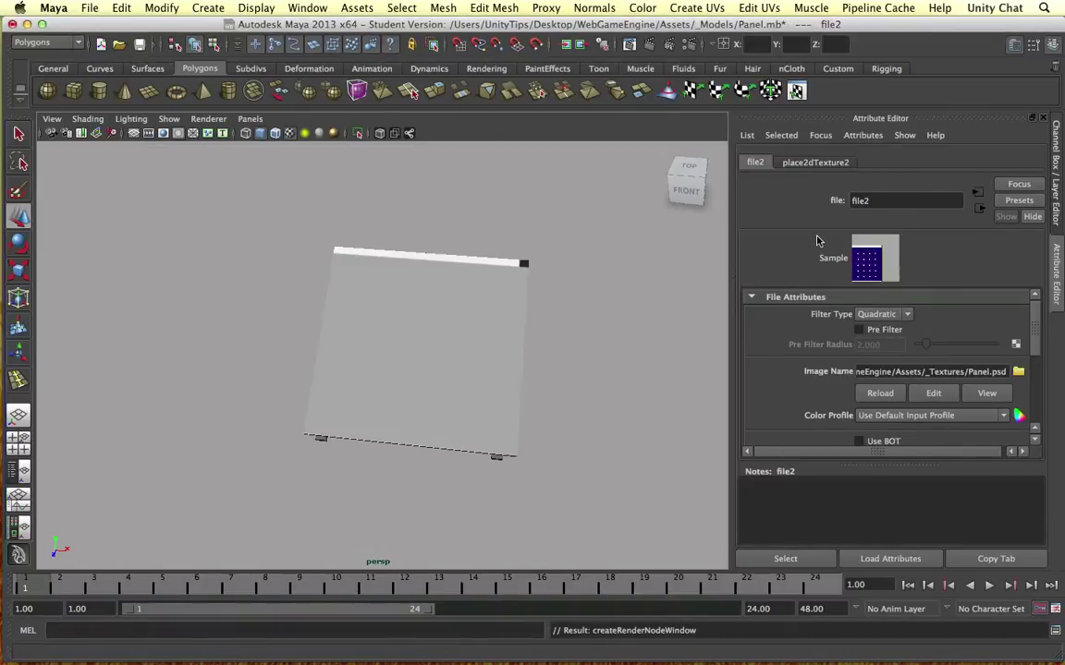
Show the Panel slab's UVs in the UV Texture Editor, placed clear of the model.
alt+drag(675, 233, 461, 307)
click(413, 277)
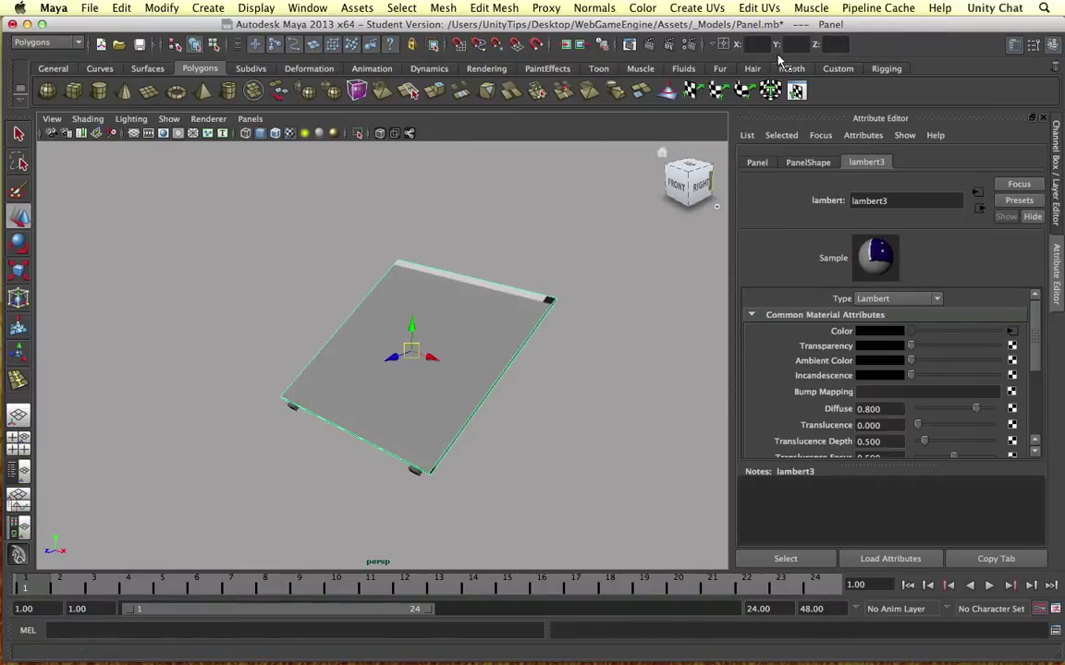
click(759, 7)
click(786, 329)
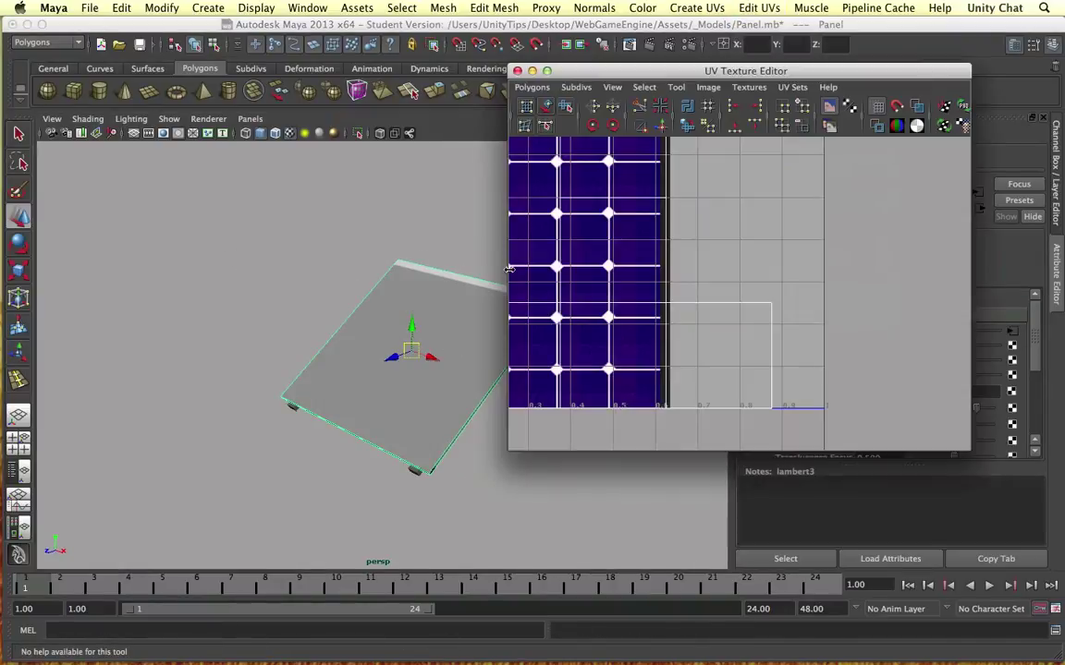
drag(613, 71, 696, 115)
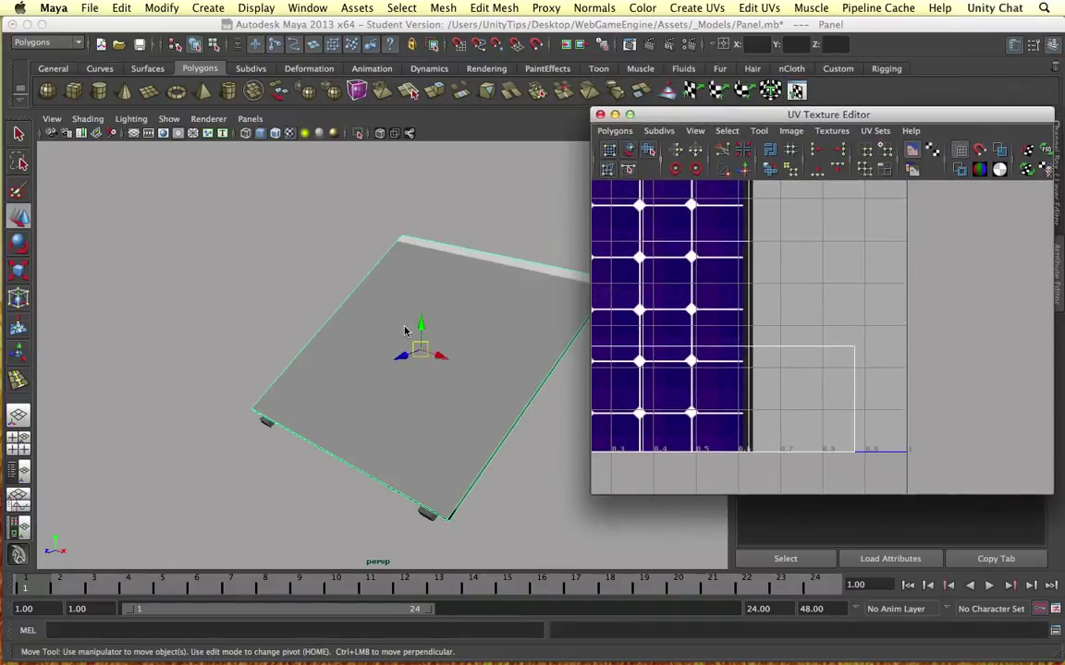
Select the slab's thin side faces and underside face for UV mapping.
alt+drag(443, 332, 381, 298)
right_drag(413, 315, 416, 316)
alt+drag(418, 316, 280, 309)
shift+click(365, 343)
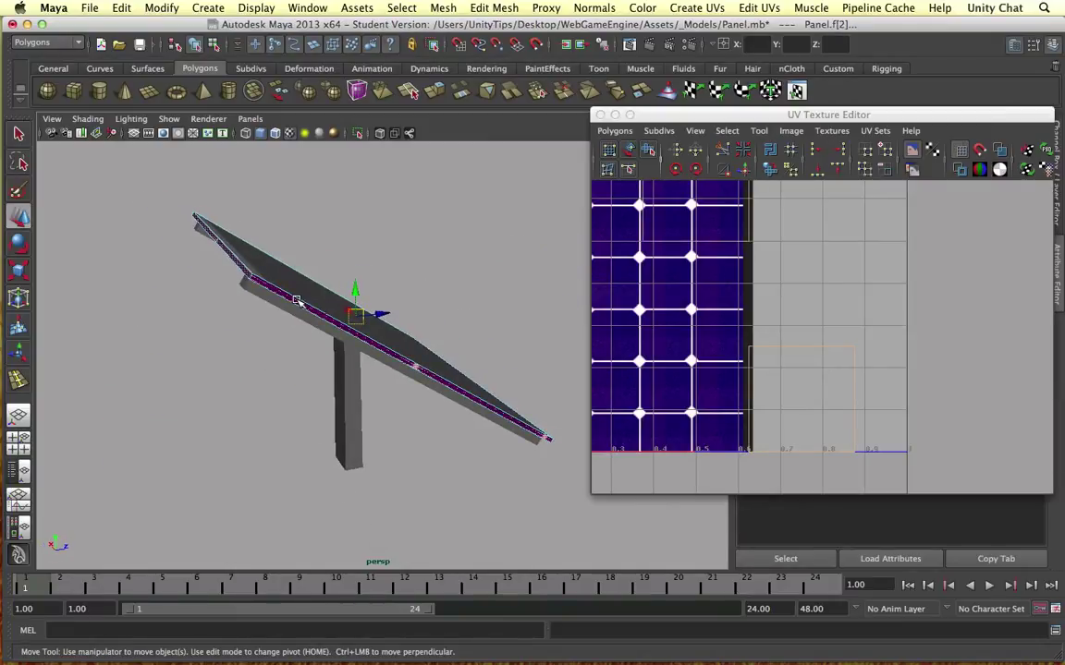
alt+drag(466, 326, 347, 271)
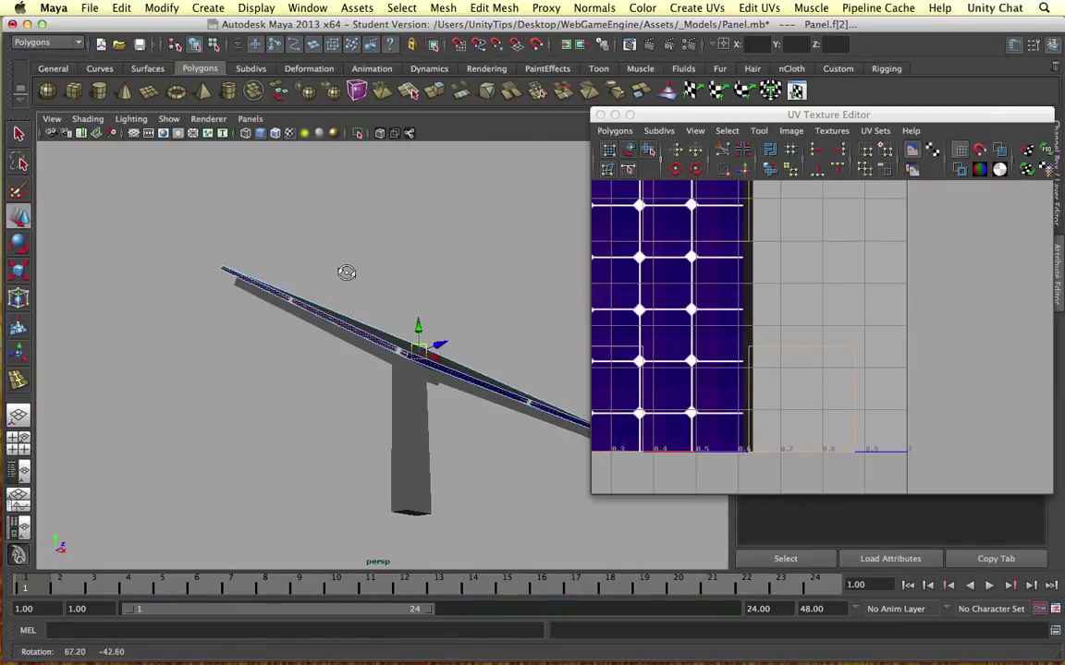
shift+click(453, 375)
alt+drag(453, 375, 416, 313)
shift+click(377, 285)
scroll(720, 355, down, 5)
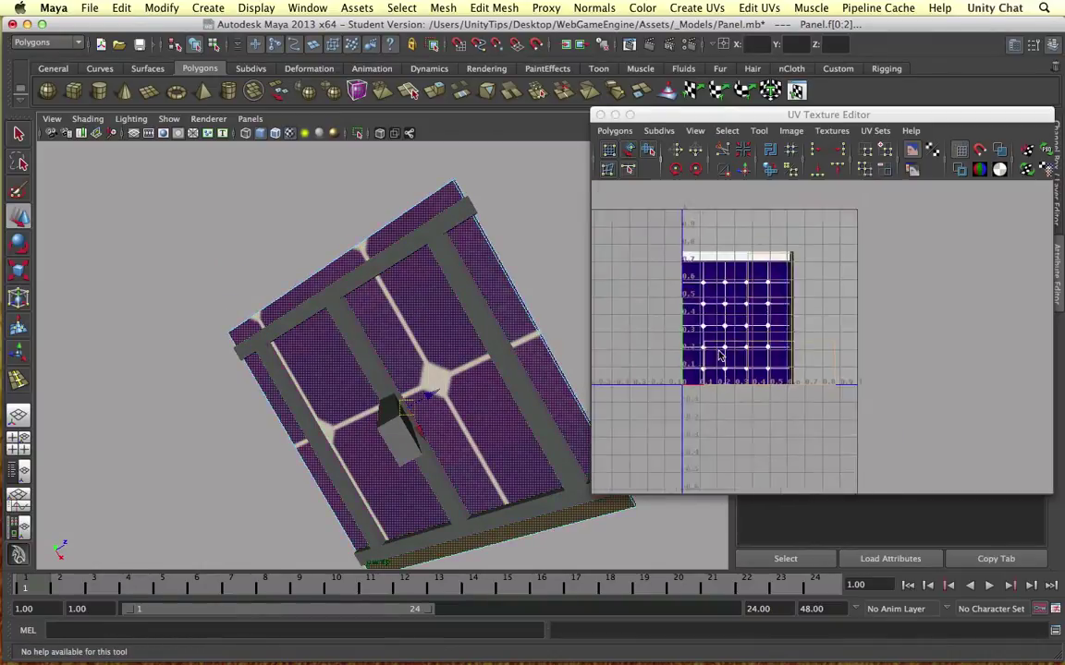
alt+drag(517, 324, 410, 359)
scroll(397, 369, down, 5)
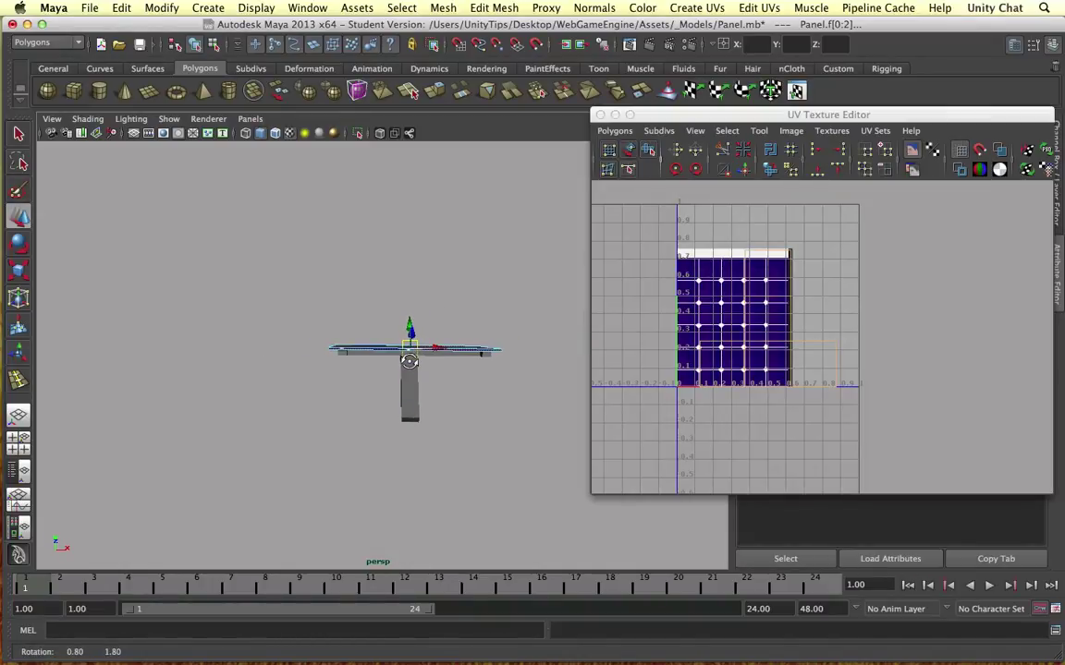
Create UVs based on camera for the selected slab faces from an edge-on view.
click(696, 7)
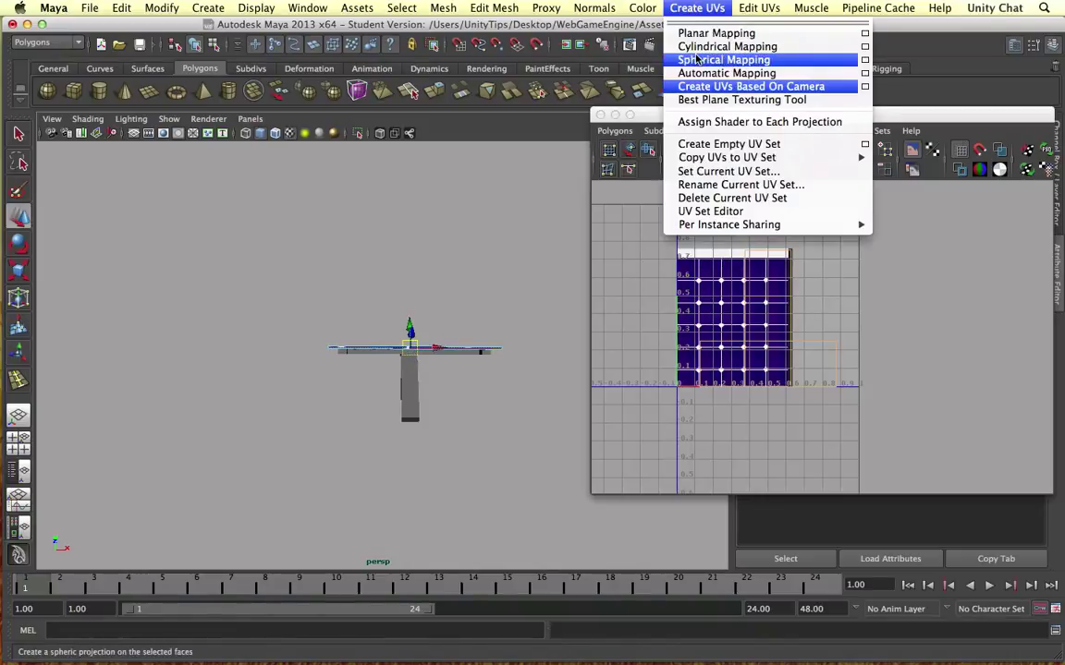
click(737, 85)
scroll(449, 270, up, 4)
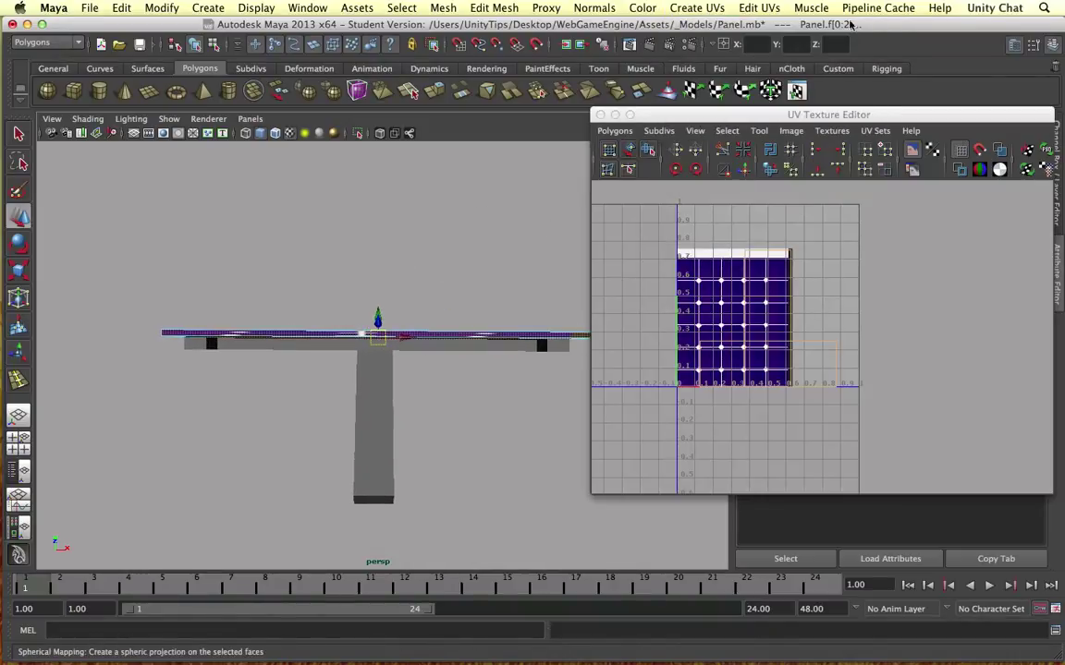
click(726, 8)
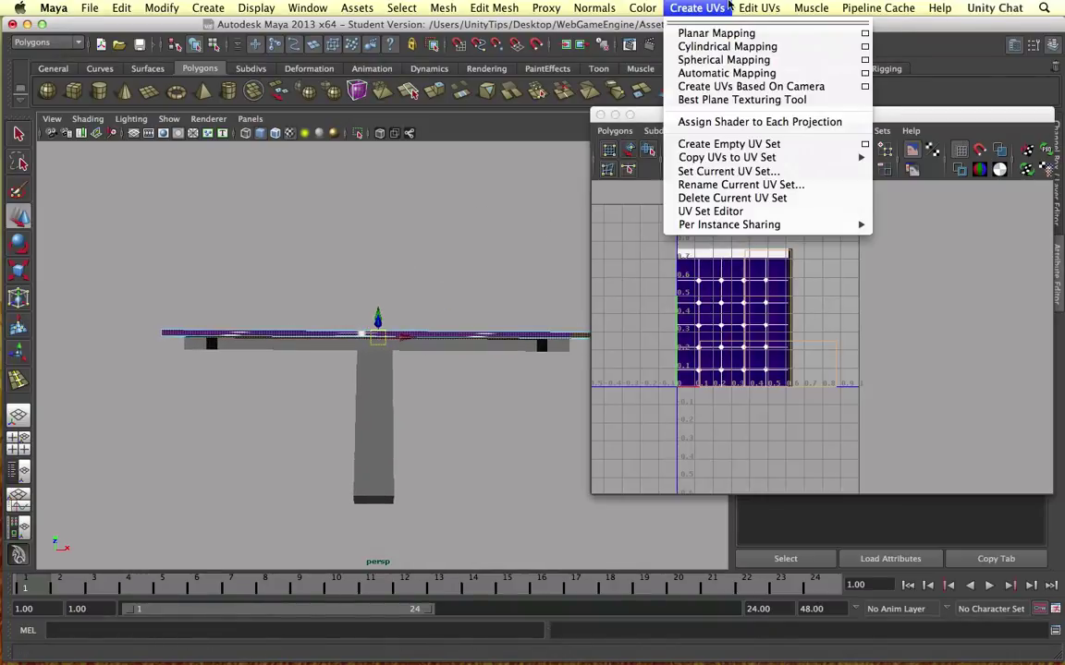
click(750, 86)
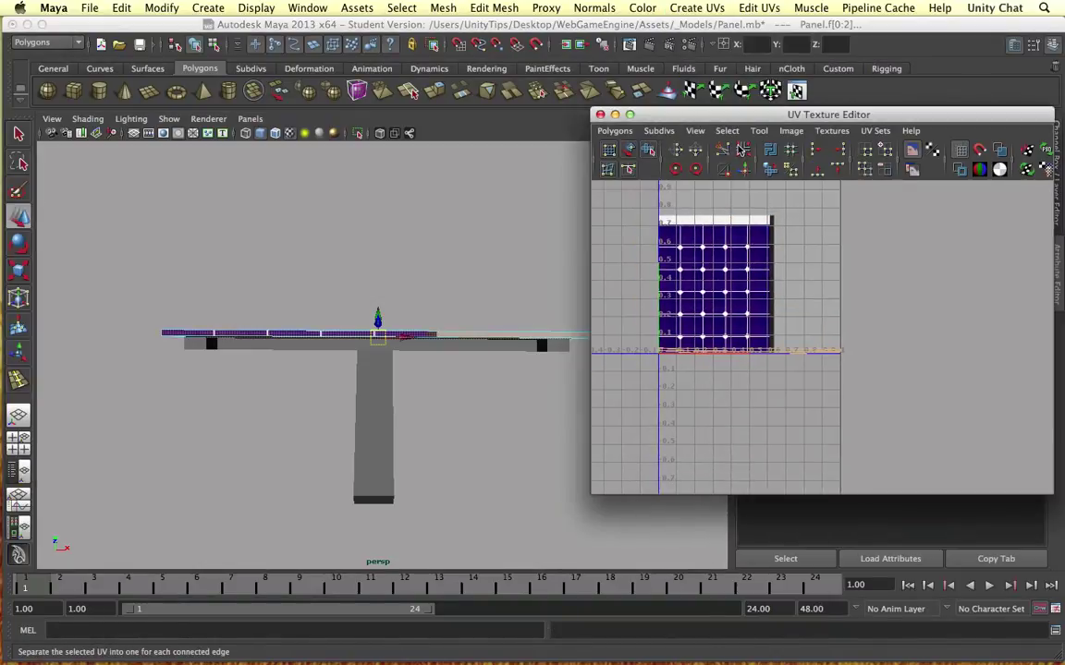
Separate the projected UVs, scale them down and place them on the texture's white strip.
click(739, 147)
key(r)
click(743, 351)
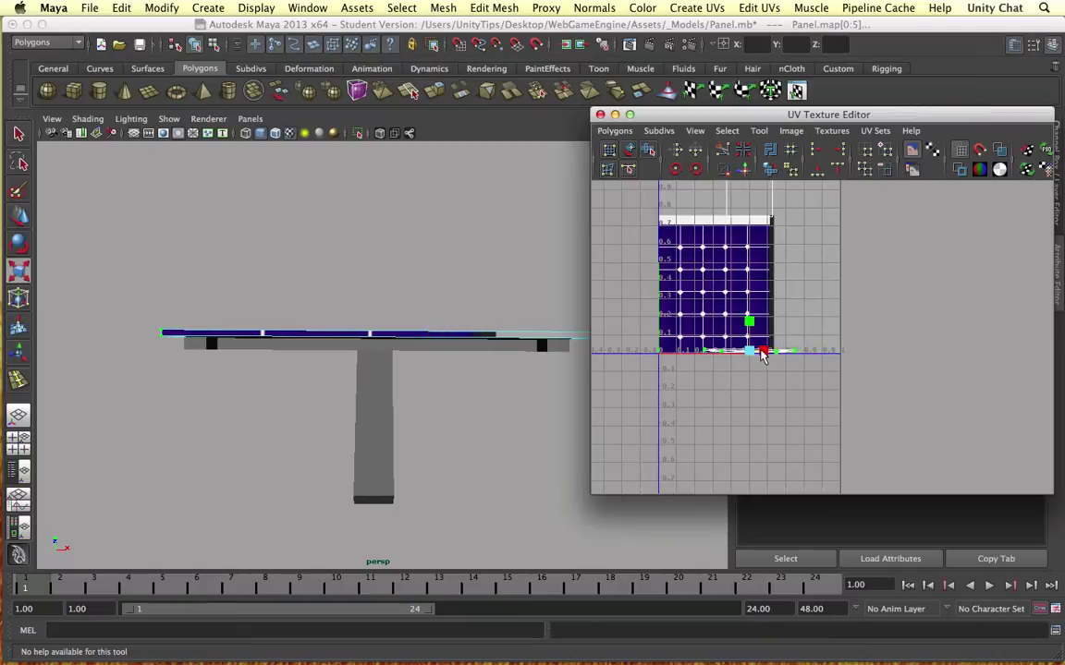
drag(751, 357, 716, 294)
drag(716, 233, 717, 228)
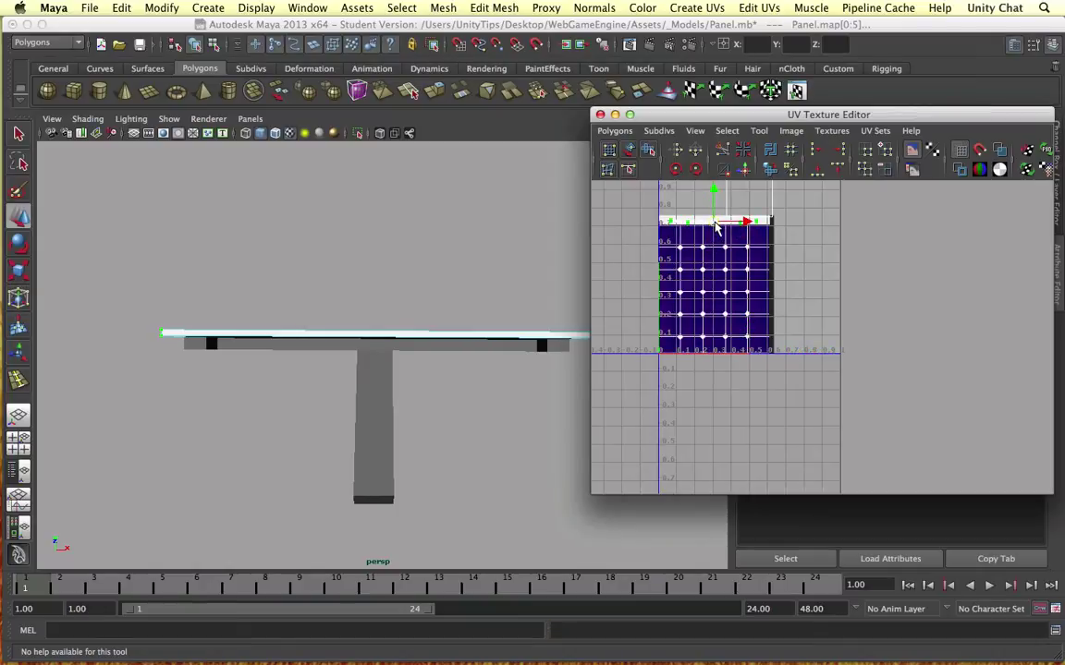
click(433, 282)
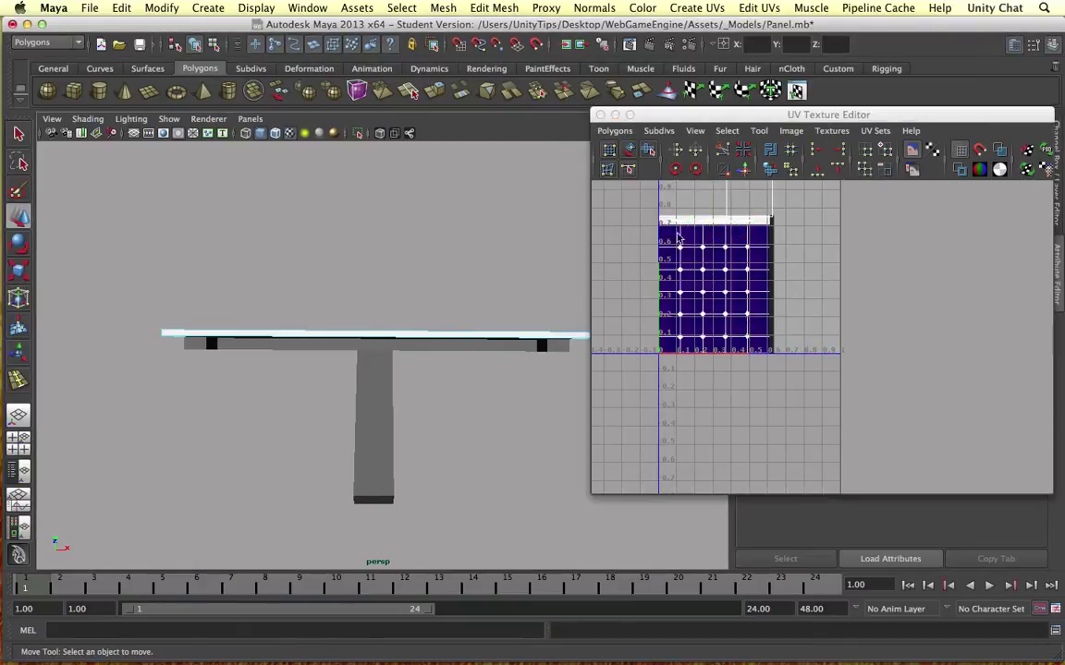
Reselect the projected UVs, rotate them upright and move them onto the texture's dark vertical strip.
alt+drag(392, 318, 325, 350)
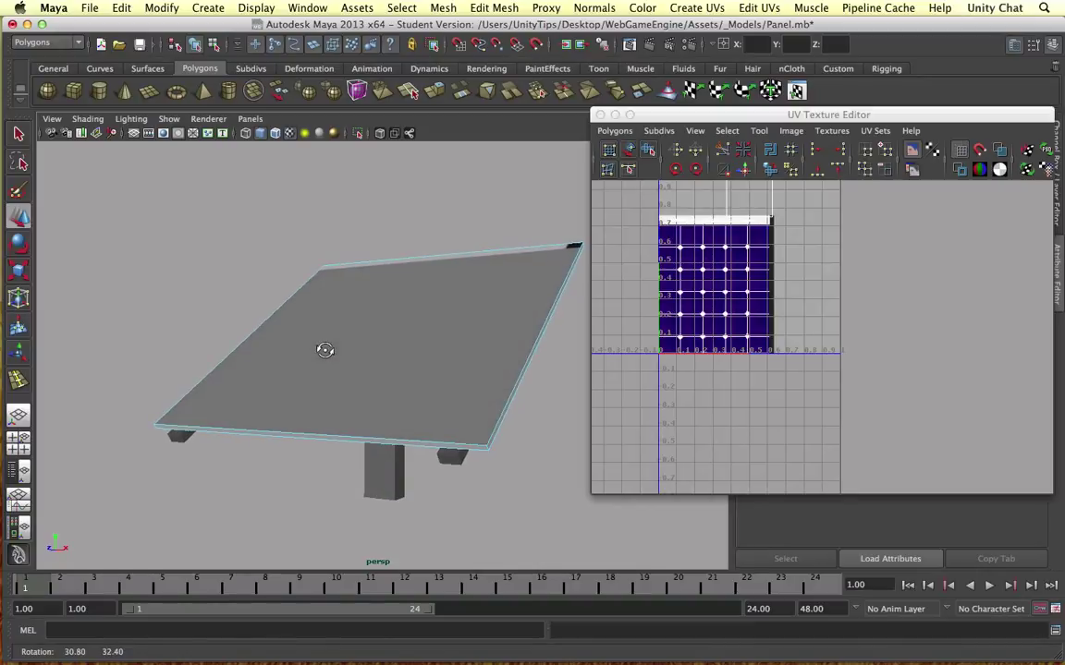
key(z)
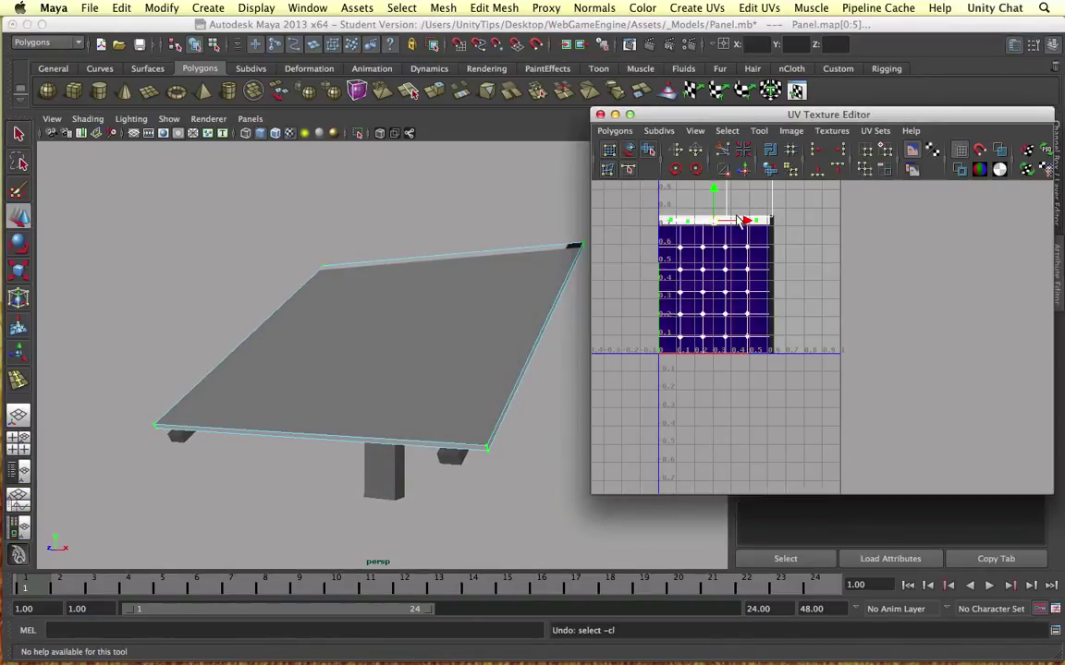
key(e)
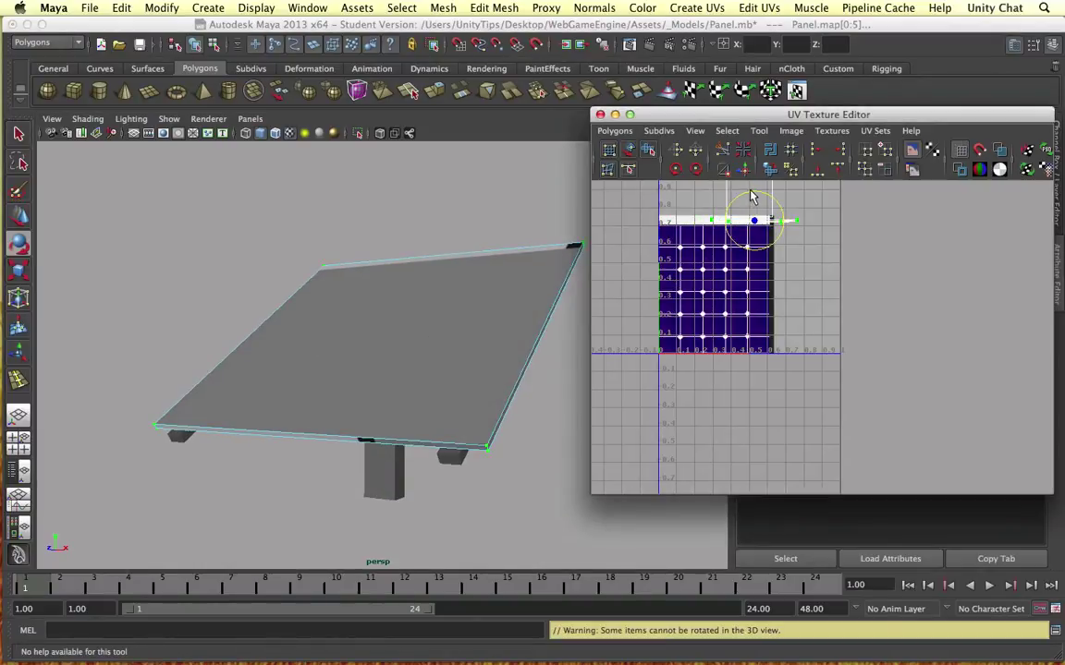
drag(750, 197, 772, 265)
key(w)
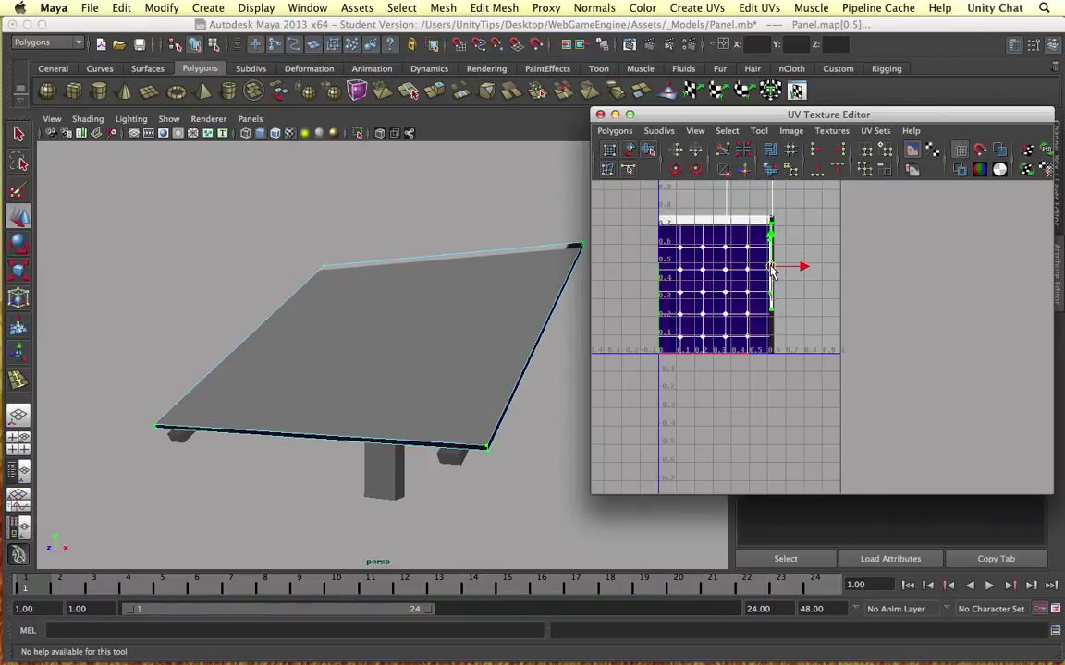
Separate the UVs of the slab's top face and move them onto the texture's blue cell grid.
mouse_move(508, 233)
alt+mouse_down()
mouse_move(416, 213)
mouse_move(309, 285)
mouse_move(514, 291)
mouse_move(492, 242)
alt+mouse_up()
click(442, 267)
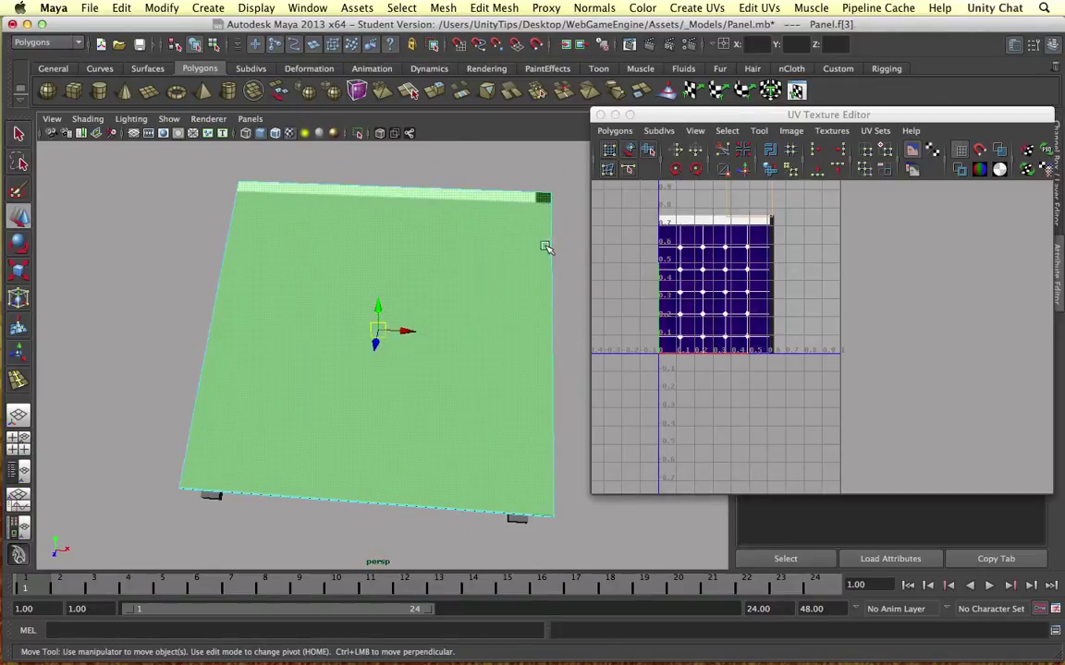
click(744, 149)
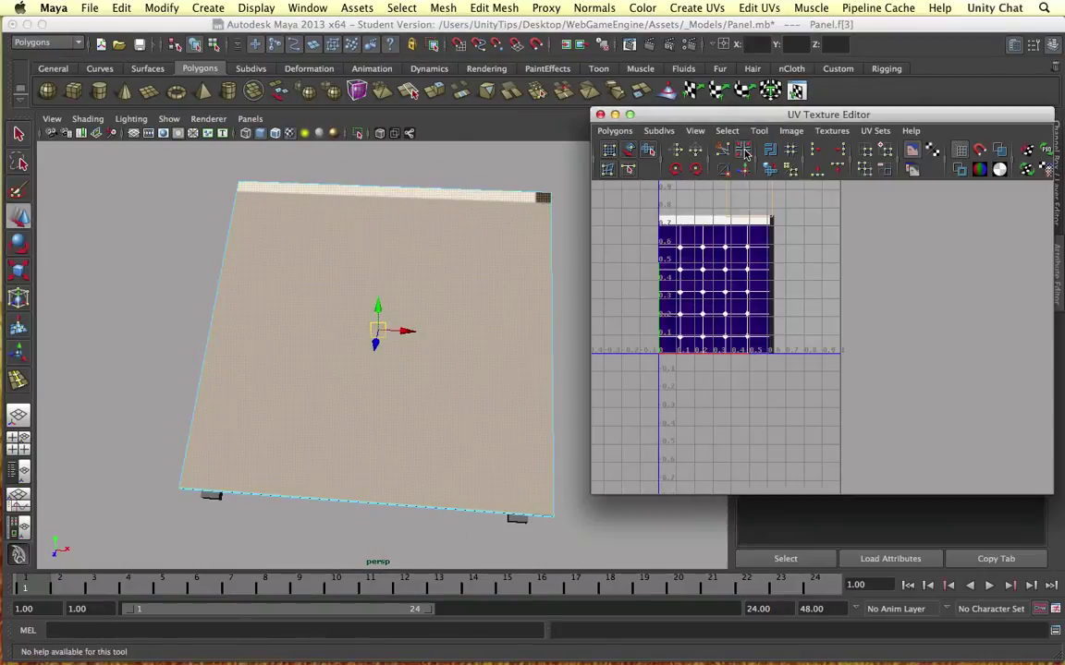
drag(756, 196, 721, 291)
Scale and reposition the top face's UVs so they cover nearly the whole blue cell grid.
key(e)
key(r)
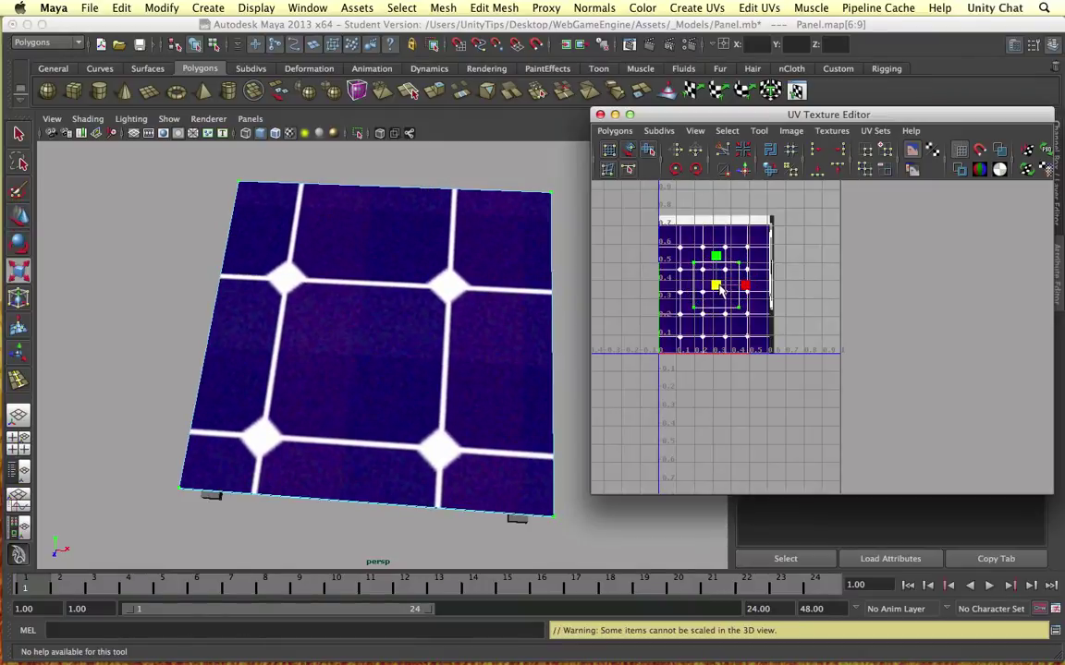
shift+middle_drag(717, 283, 727, 278)
drag(728, 284, 729, 221)
key(w)
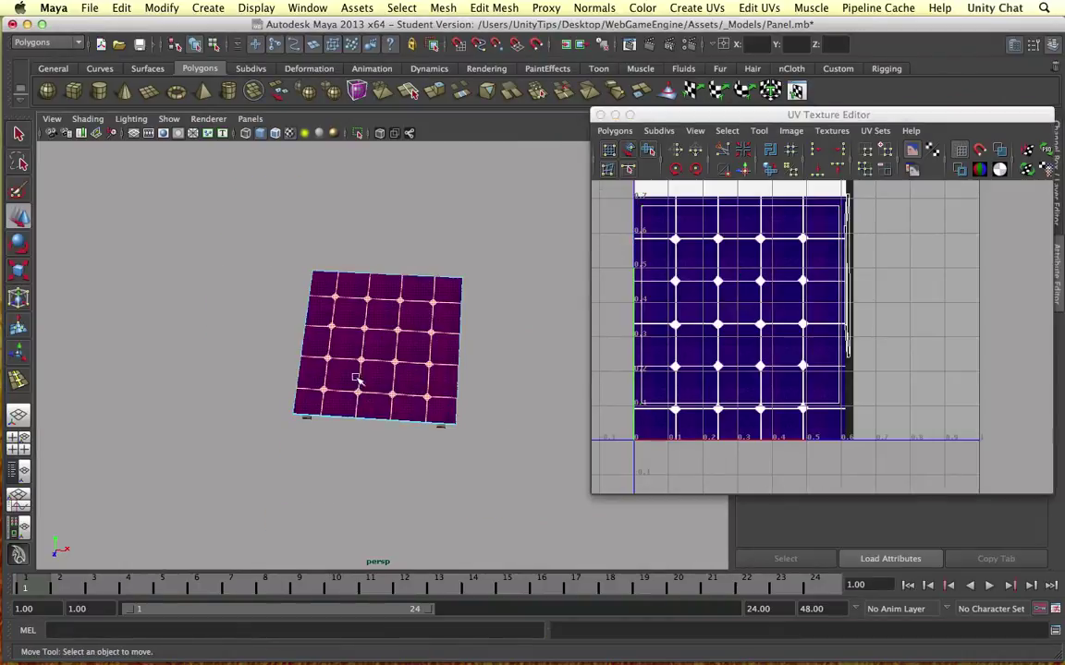
Select the stand as a whole object and assign it the existing material lambert3.
alt+drag(428, 304, 421, 334)
click(393, 383)
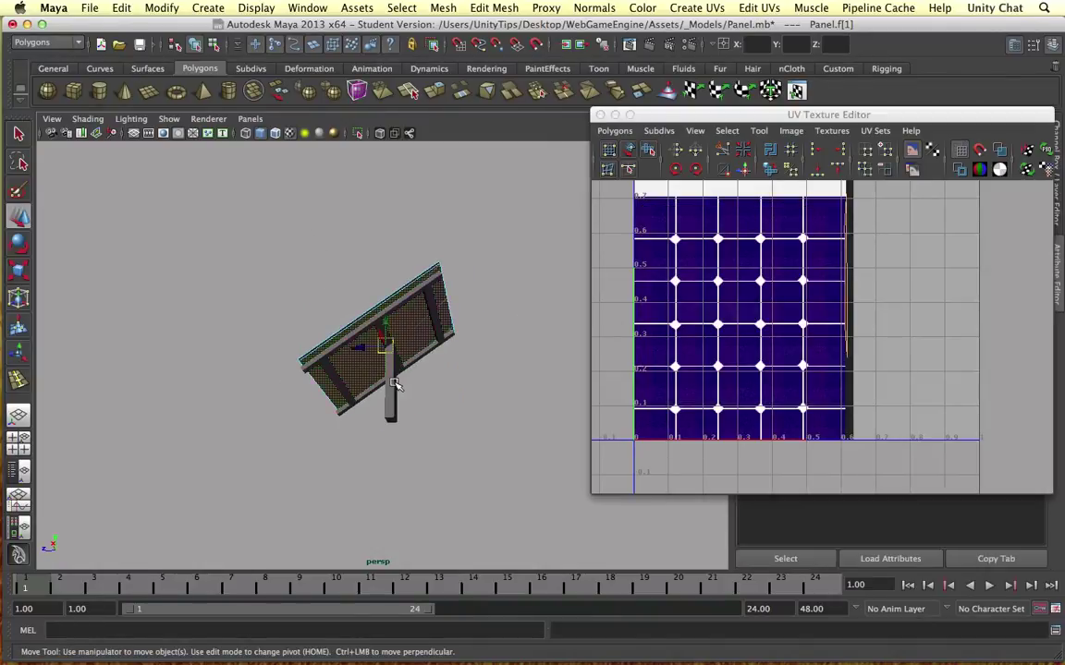
right_drag(396, 386, 442, 370)
click(442, 370)
click(388, 380)
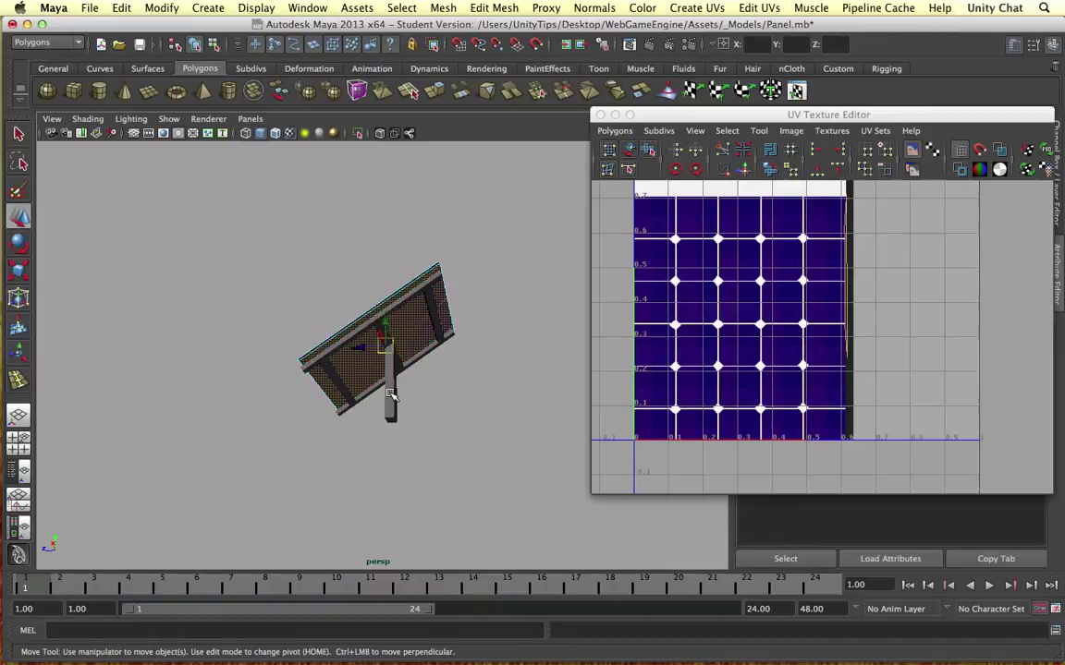
click(392, 396)
click(755, 334)
scroll(758, 337, down, 5)
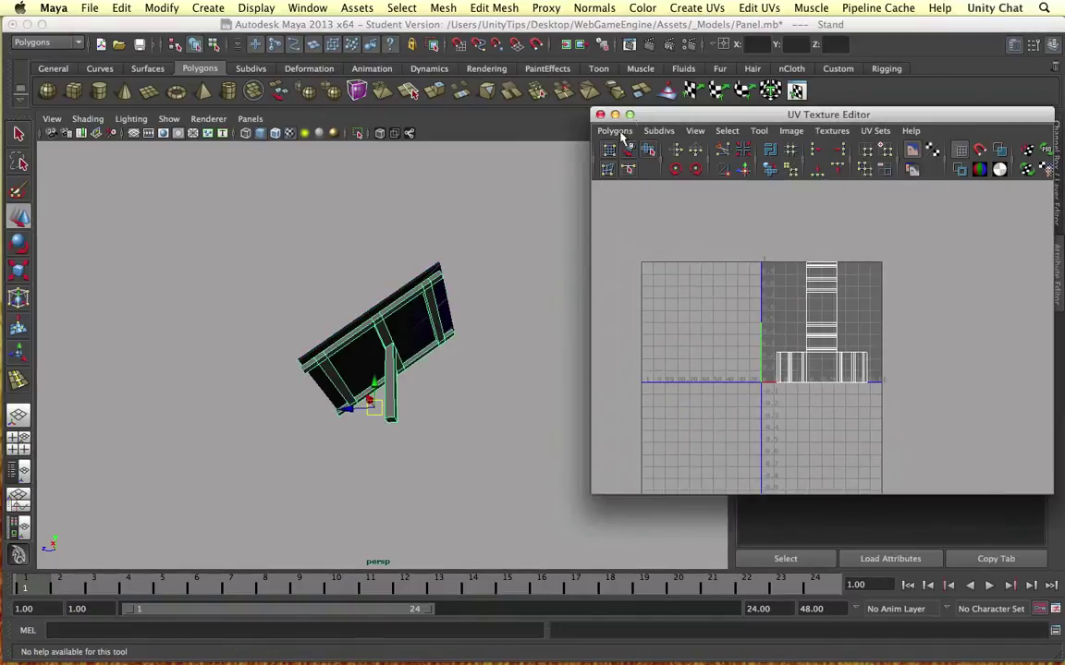
right_click(392, 368)
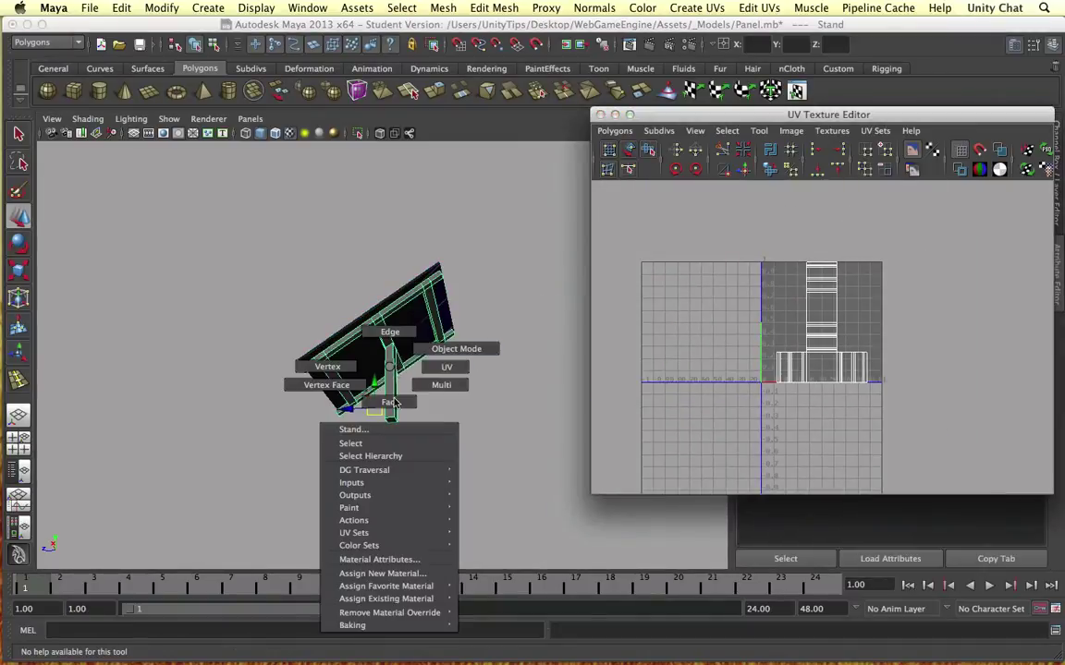
mouse_move(388, 599)
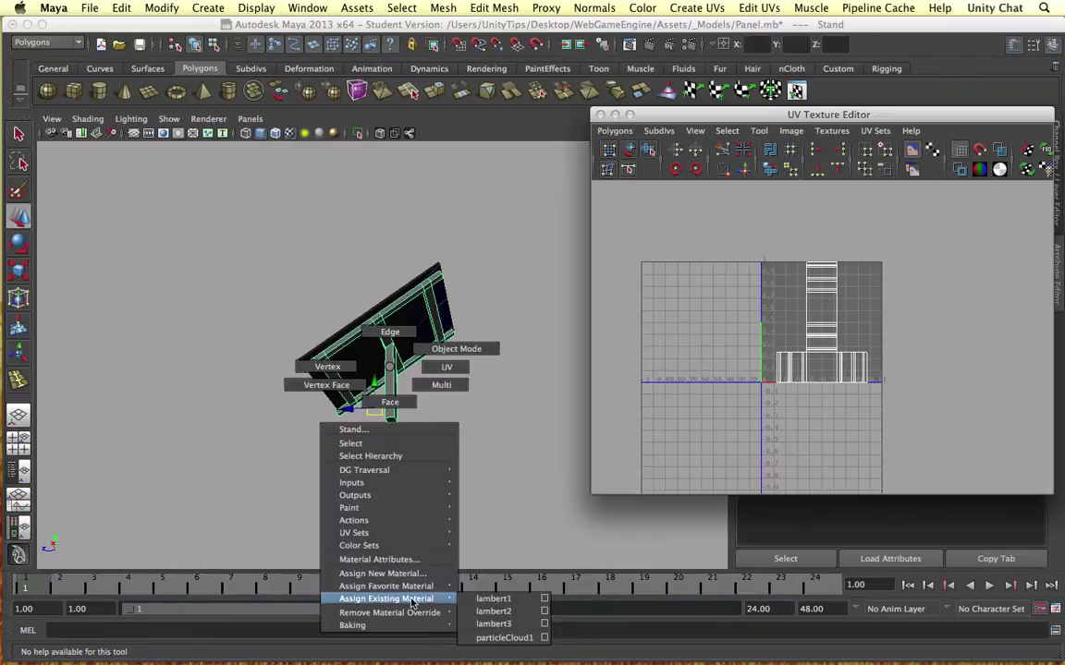
click(494, 624)
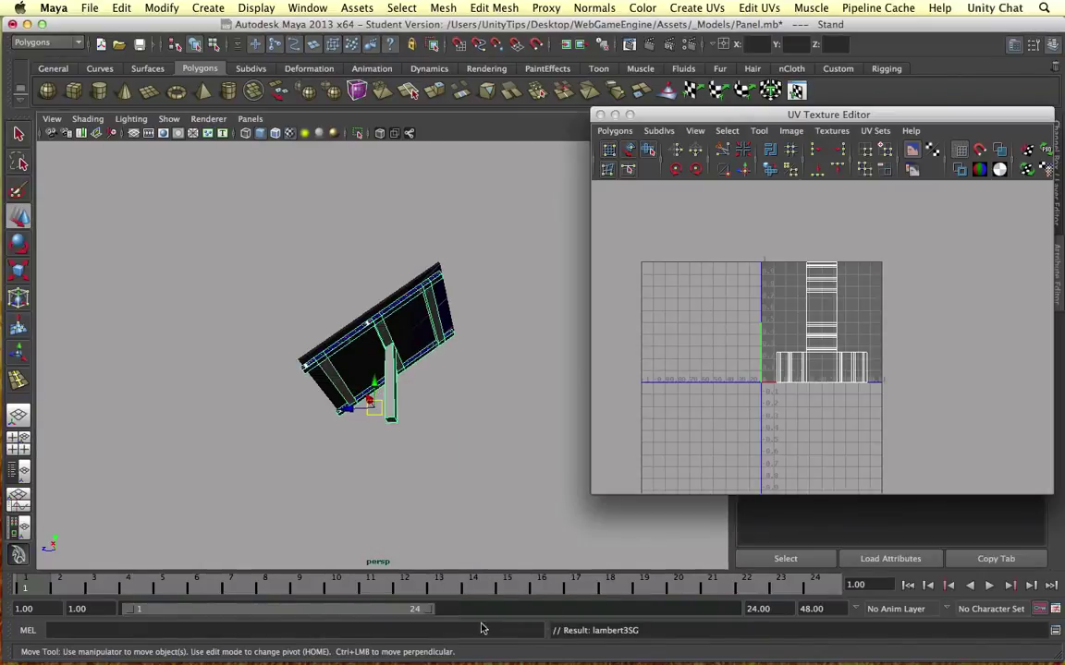
Select all the stand's UVs, shrink them to a narrow cluster and place them low on the texture's dark vertical strip.
alt+right_drag(694, 274, 905, 247)
click(745, 155)
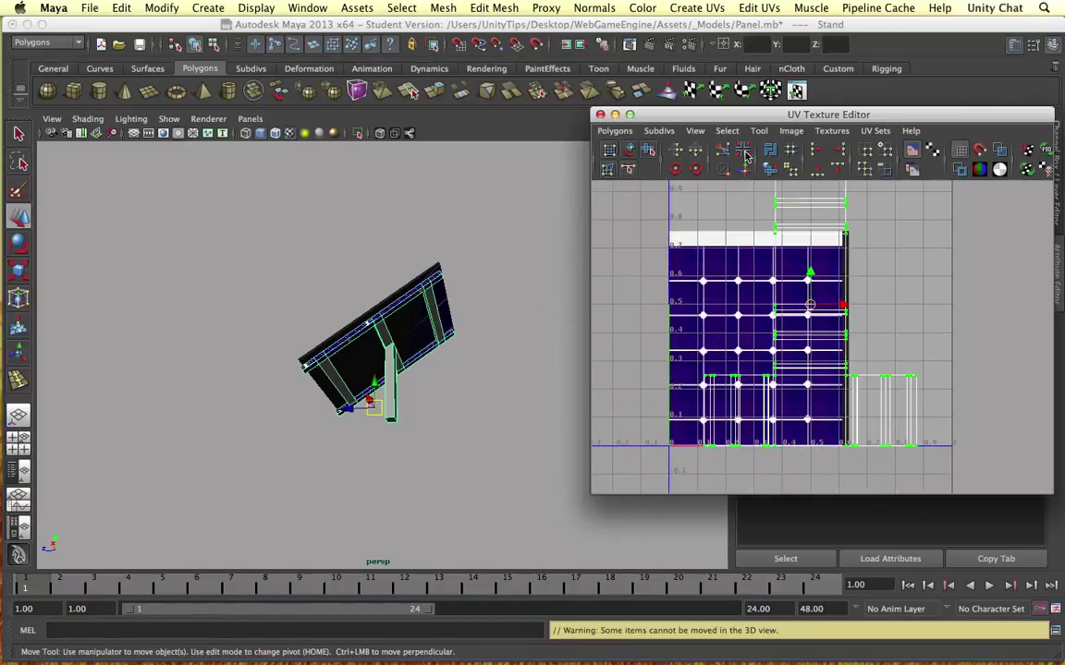
key(t)
key(r)
drag(807, 319, 783, 338)
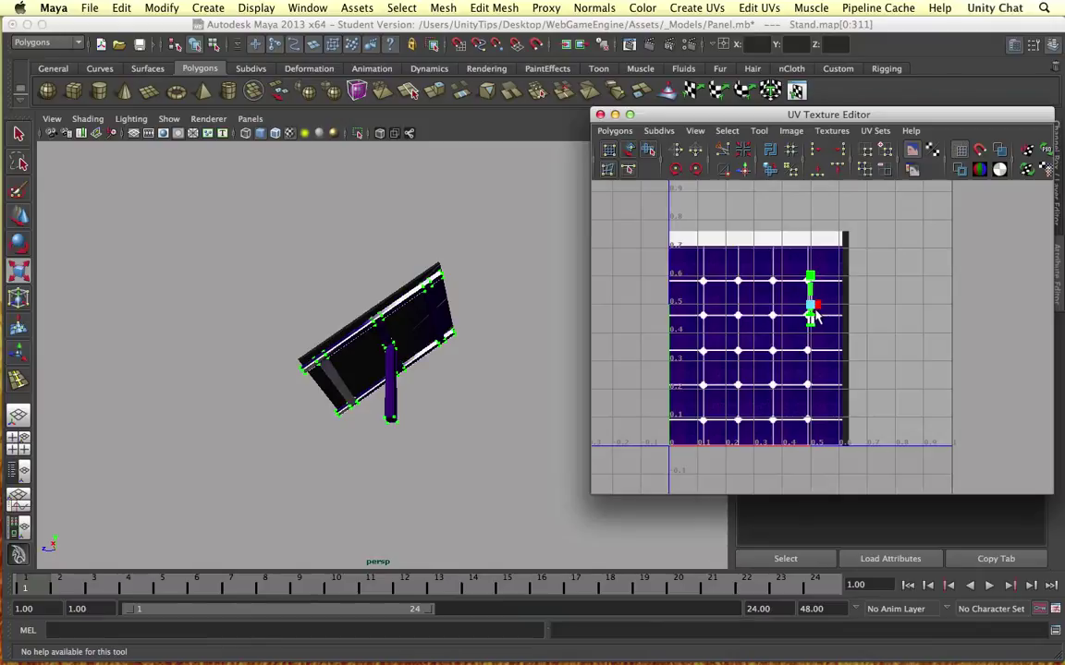
key(w)
drag(814, 314, 844, 324)
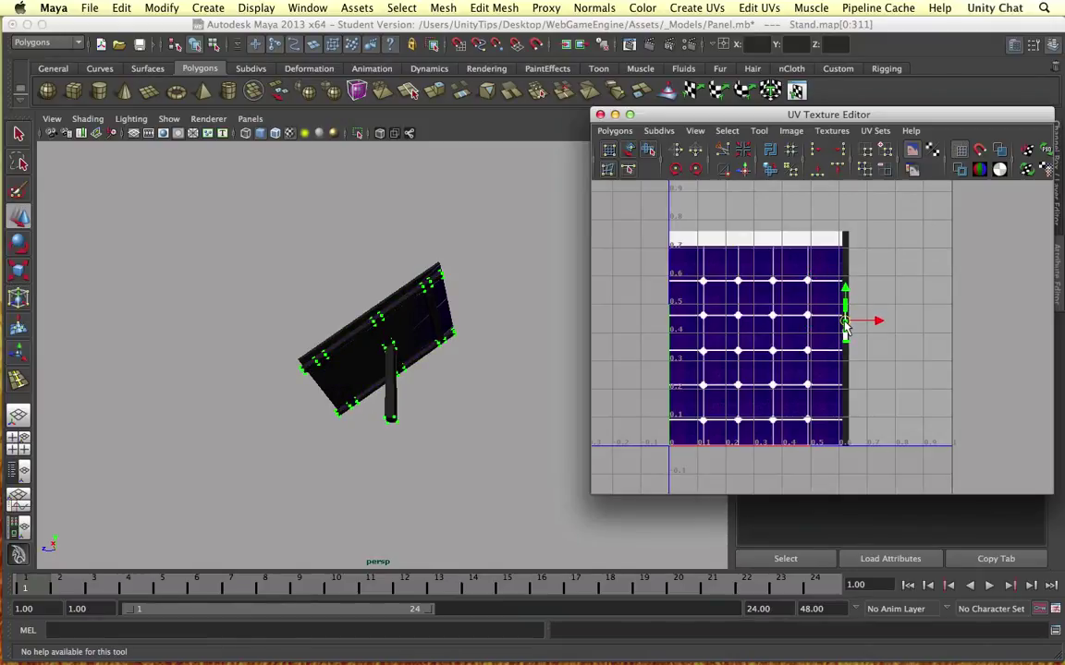
drag(849, 353, 847, 414)
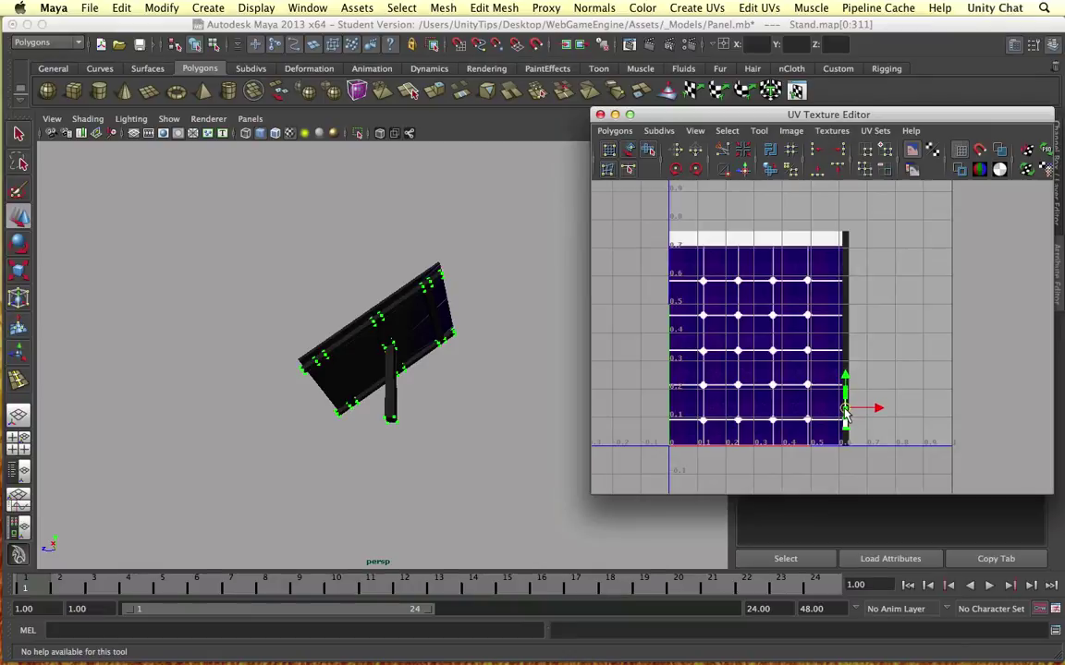
Select the slab's underside face, separate its UVs and shift them fully onto the texture's dark vertical strip.
click(487, 268)
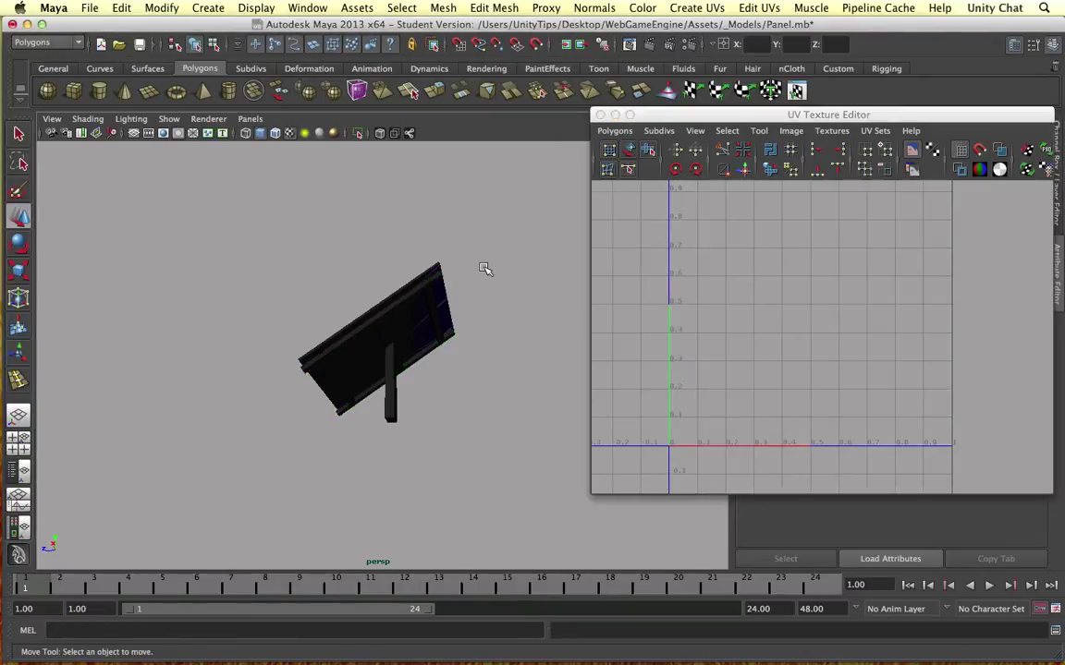
alt+drag(487, 268, 304, 243)
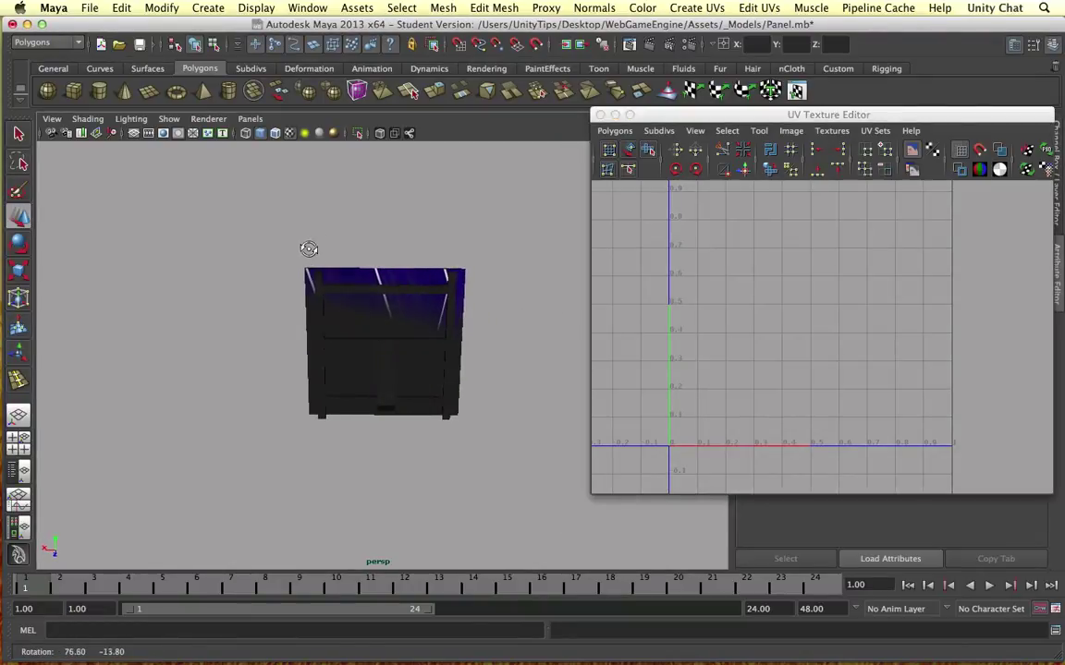
click(408, 308)
key(f)
right_drag(395, 280, 407, 315)
click(421, 290)
click(745, 151)
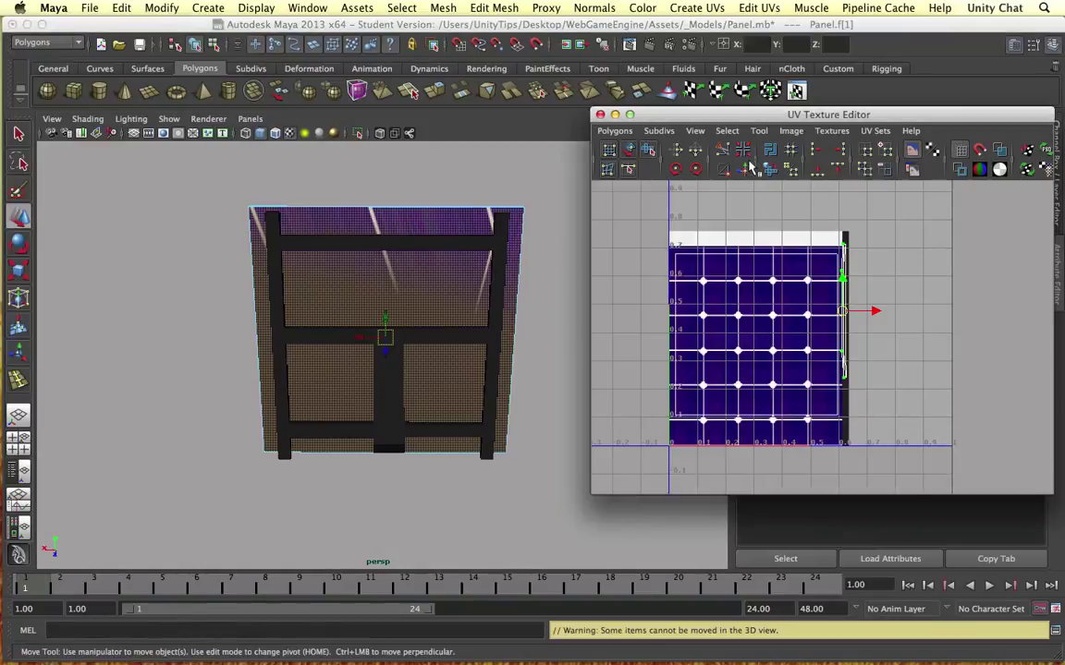
click(878, 314)
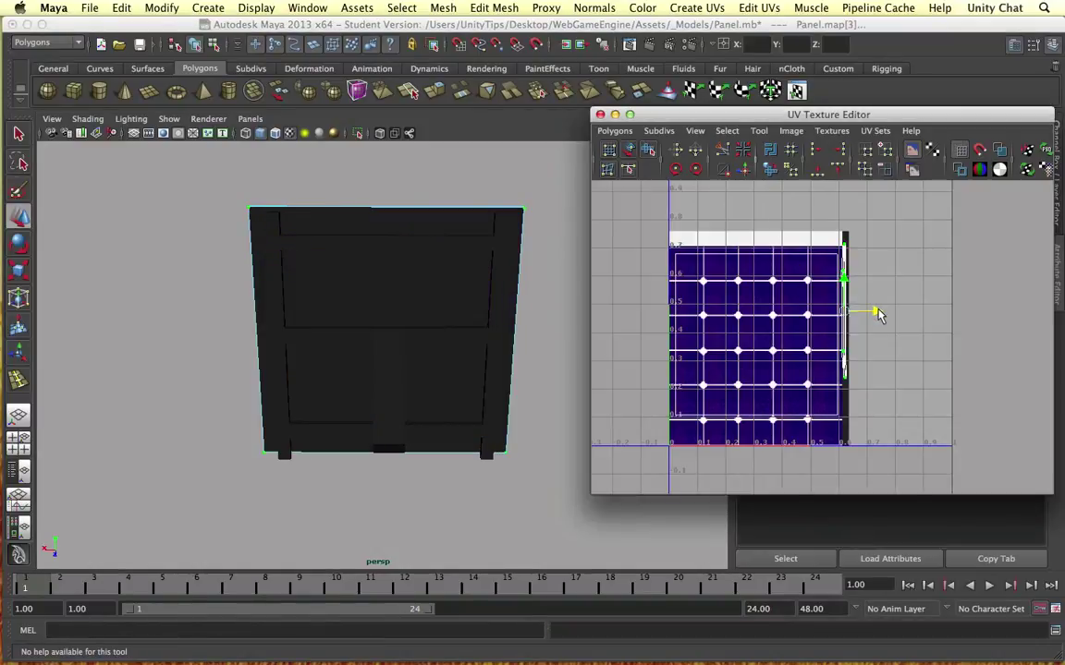
Close the UV Texture Editor and select all of the slab's faces in the viewport.
alt+drag(199, 173, 461, 257)
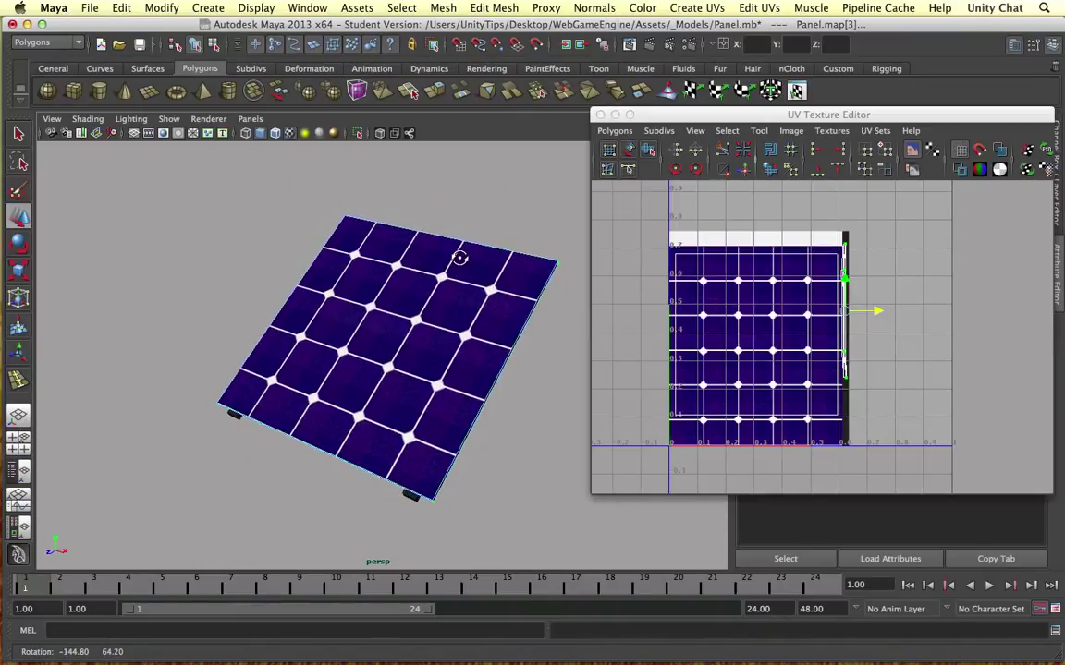
click(655, 245)
click(599, 115)
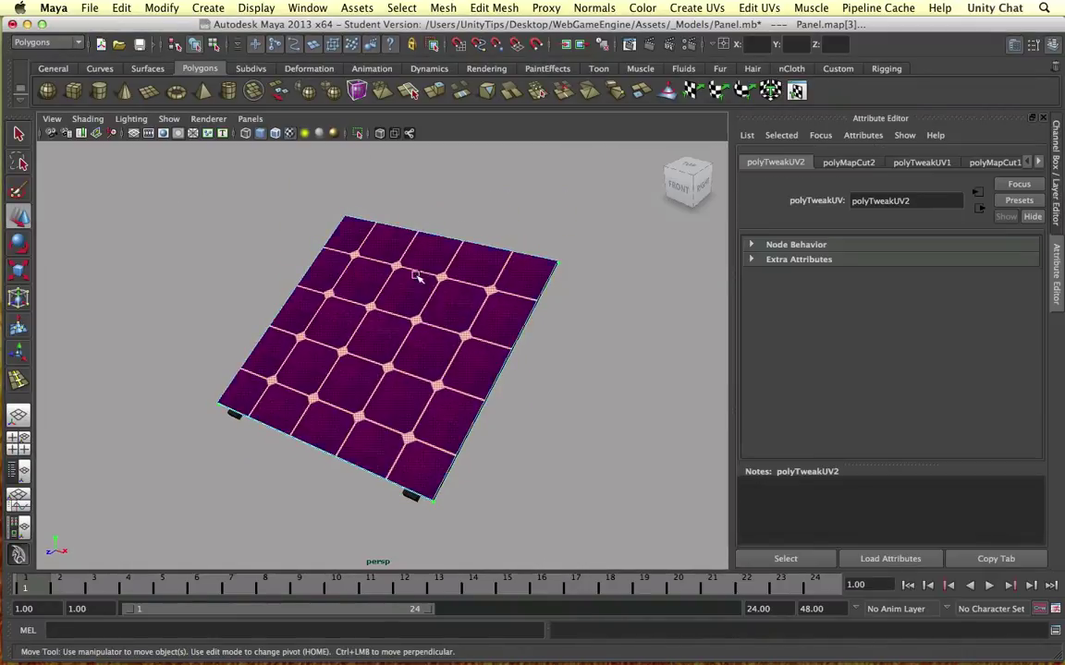
drag(231, 196, 425, 320)
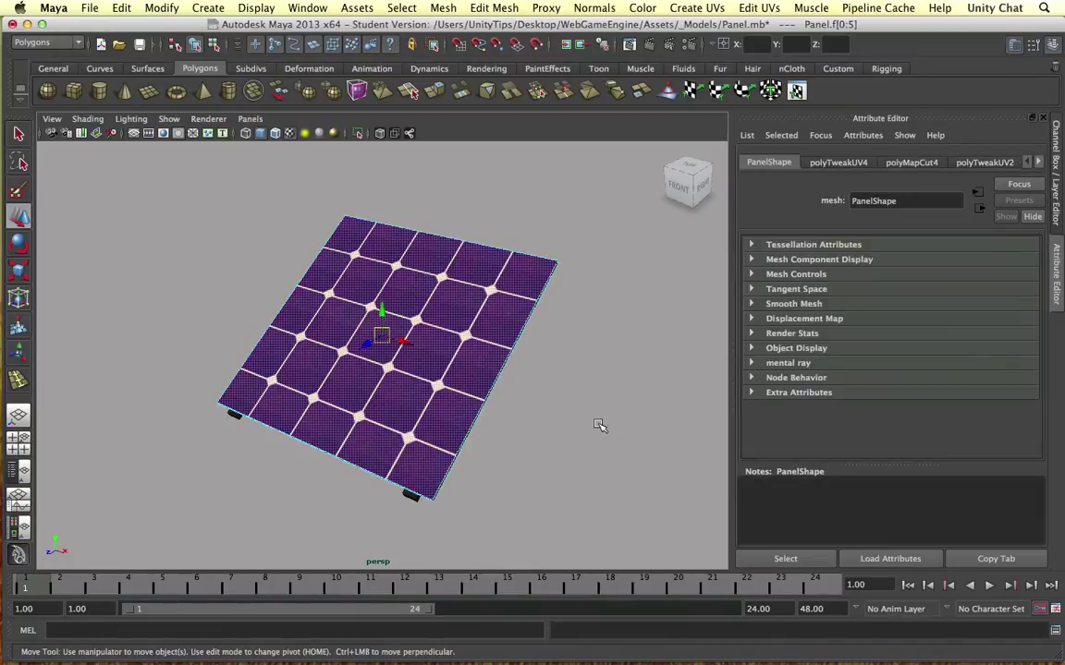
click(547, 303)
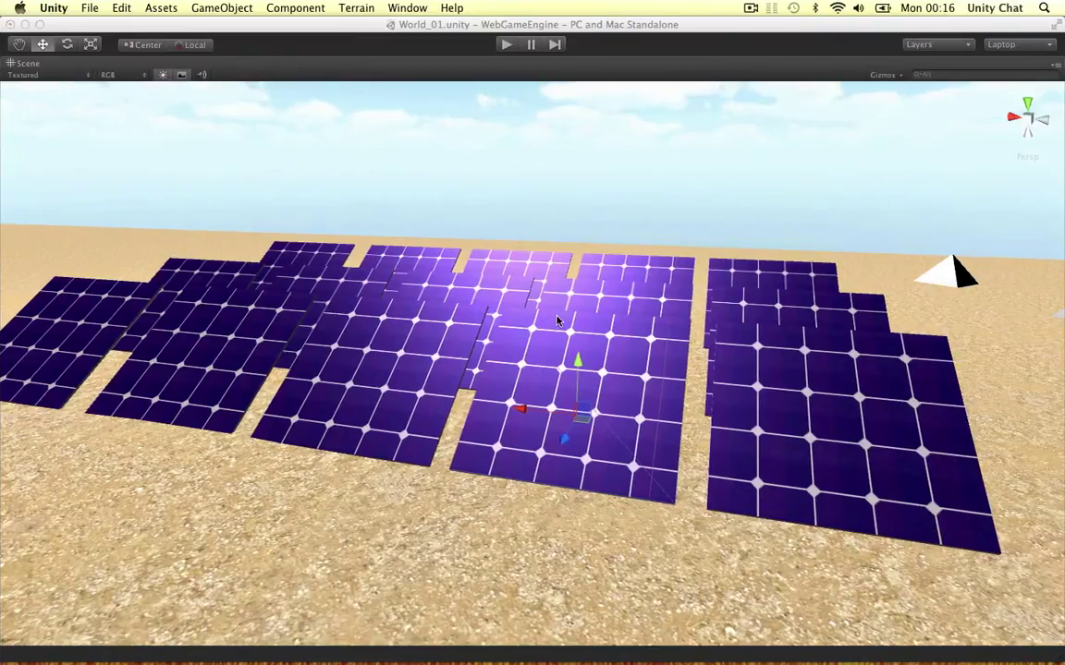
In Unity, restore the full editor layout, set the Panel material's Specular Color to RGB 190, 156, 255 and slightly lower its Shininess.
key(shift+space)
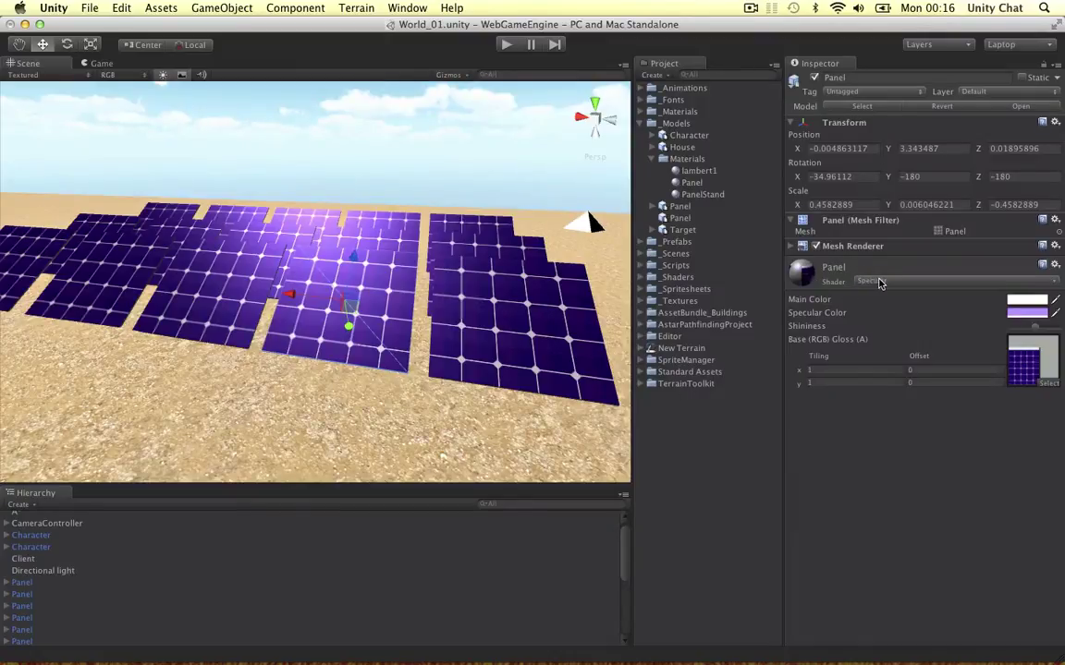
click(1026, 313)
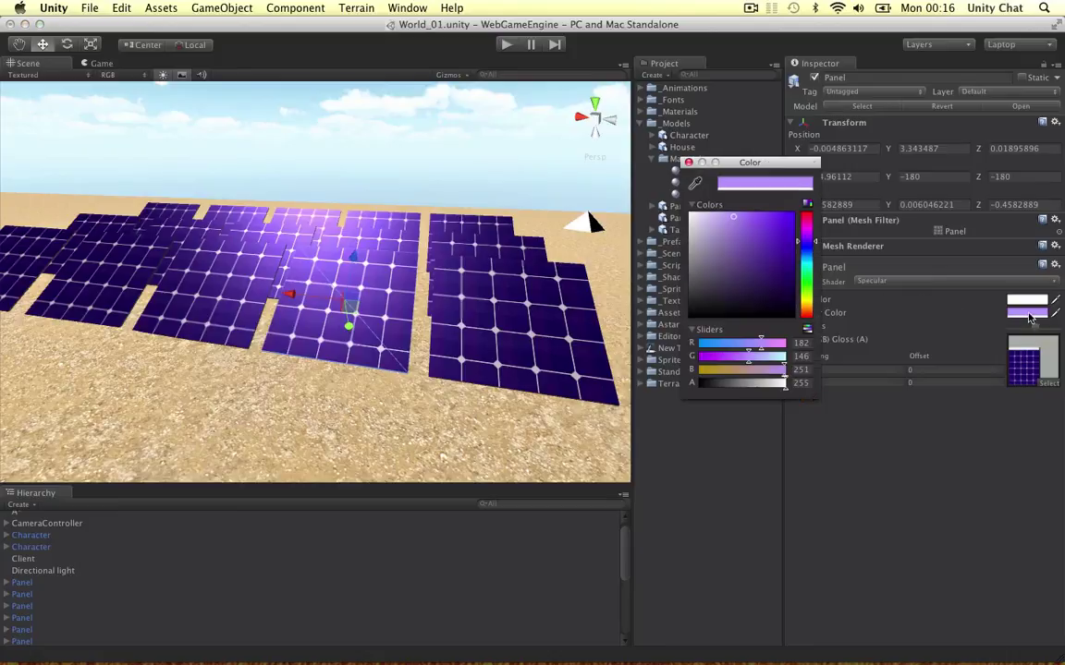
drag(737, 220, 731, 219)
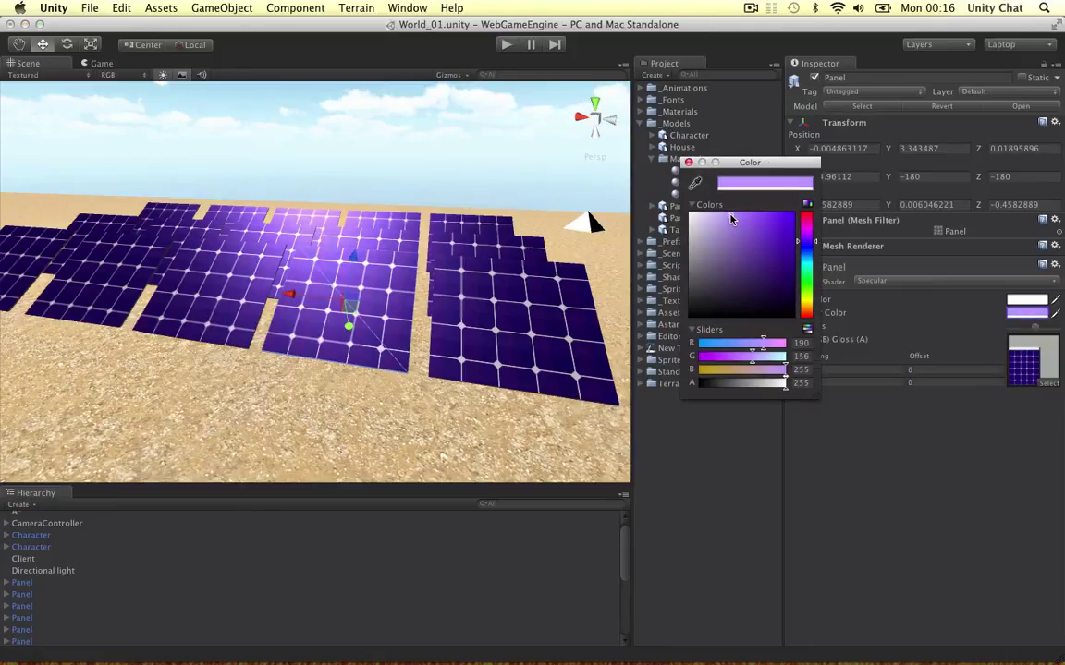
click(689, 163)
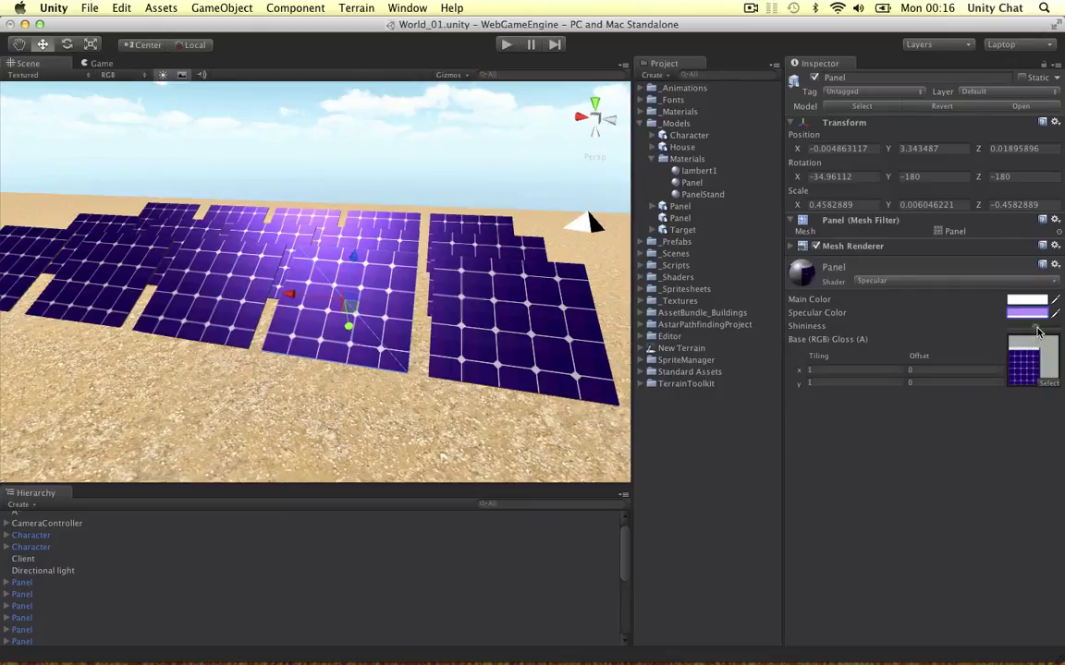
mouse_move(1037, 332)
mouse_down()
mouse_move(1048, 335)
mouse_move(1004, 337)
mouse_move(1037, 336)
mouse_up()
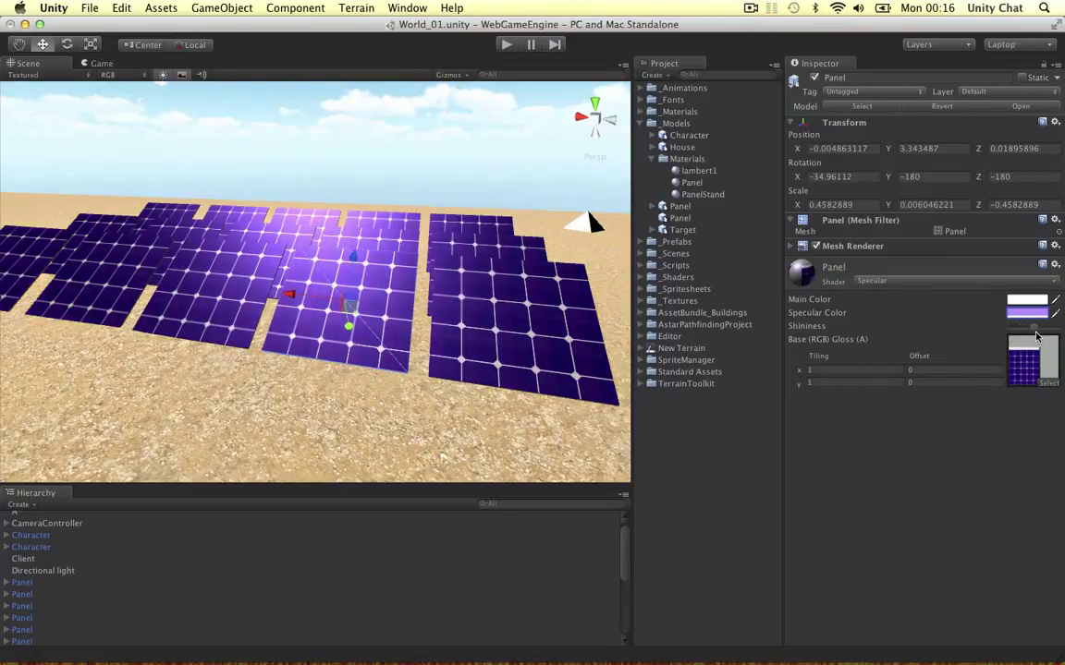
Inspect the Panel and PanelStand material settings and examine the front and back of the solar panel array.
alt+drag(537, 264, 403, 254)
click(703, 195)
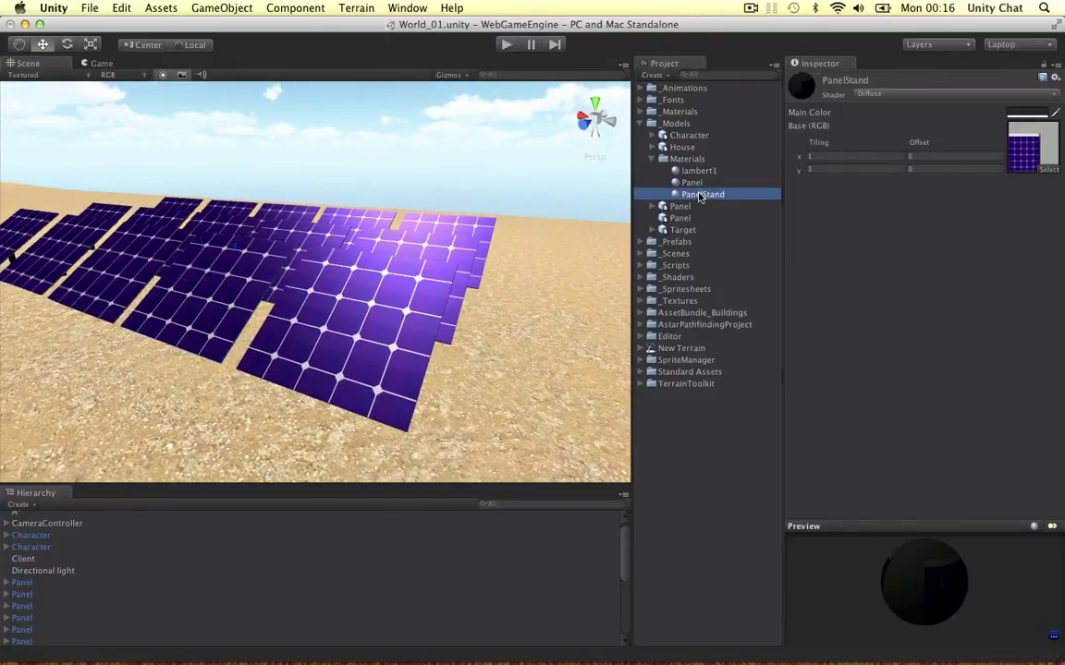
click(700, 183)
click(417, 276)
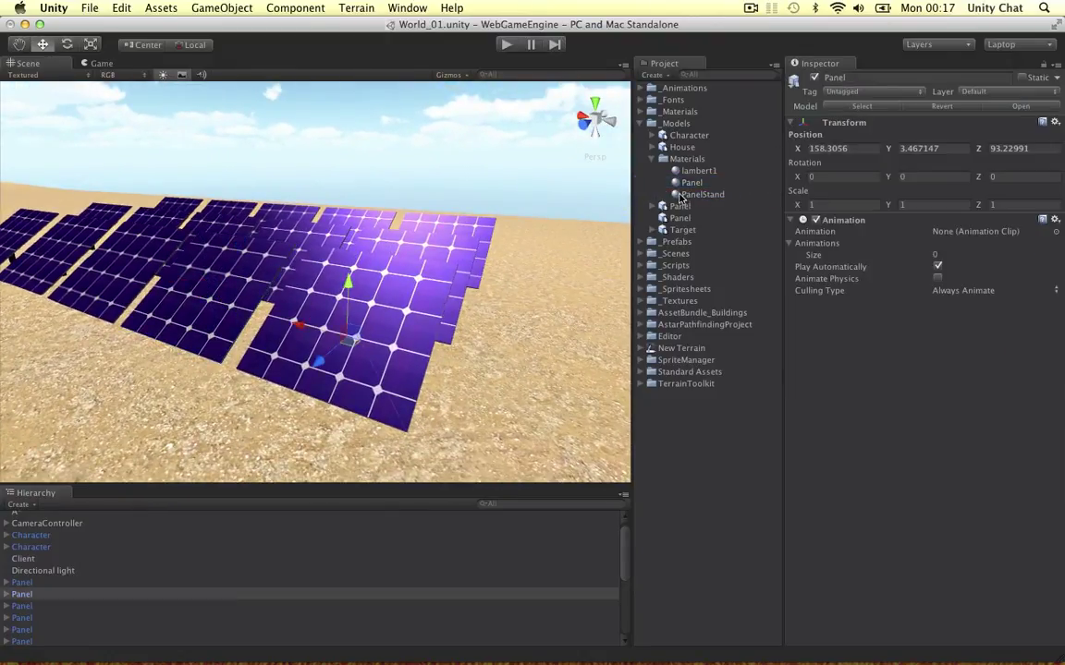
click(712, 195)
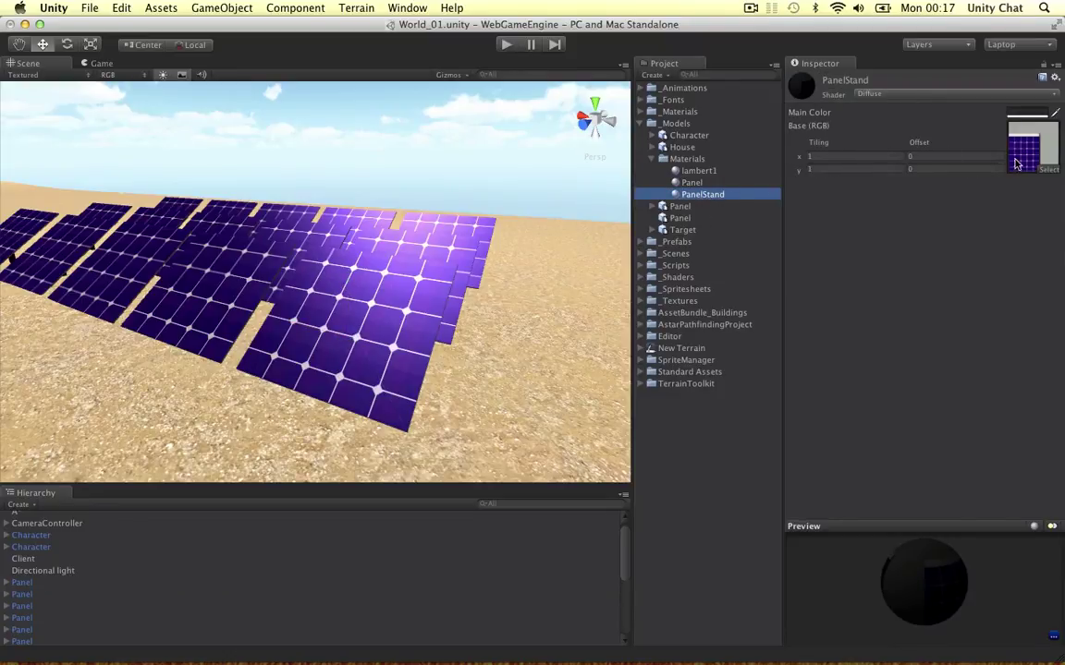
alt+drag(610, 242, 279, 234)
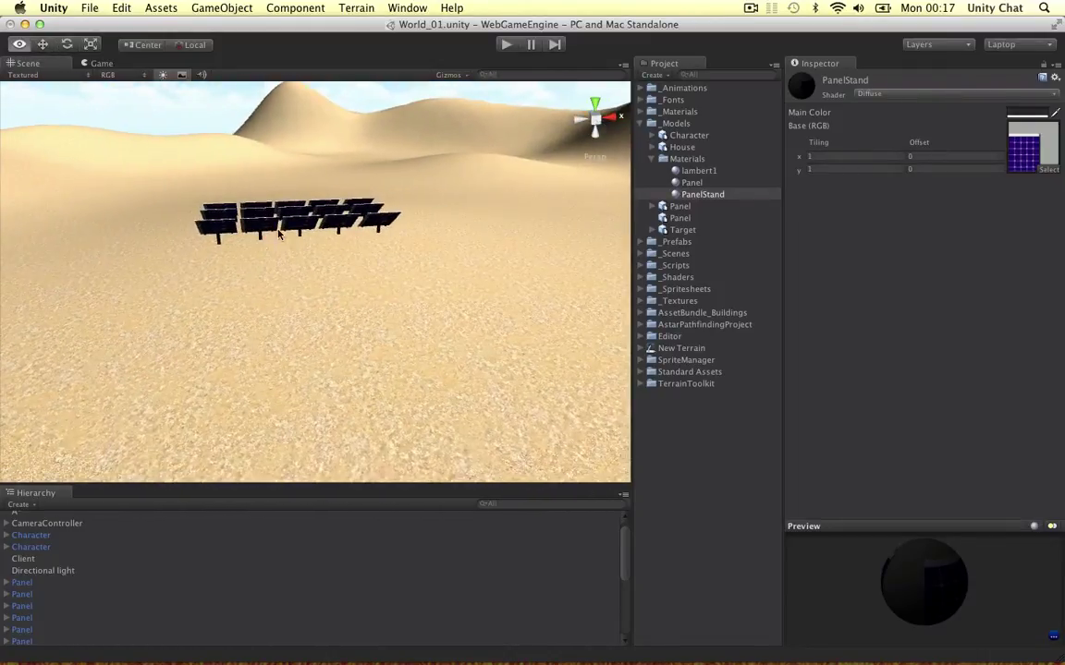
alt+drag(471, 223, 287, 227)
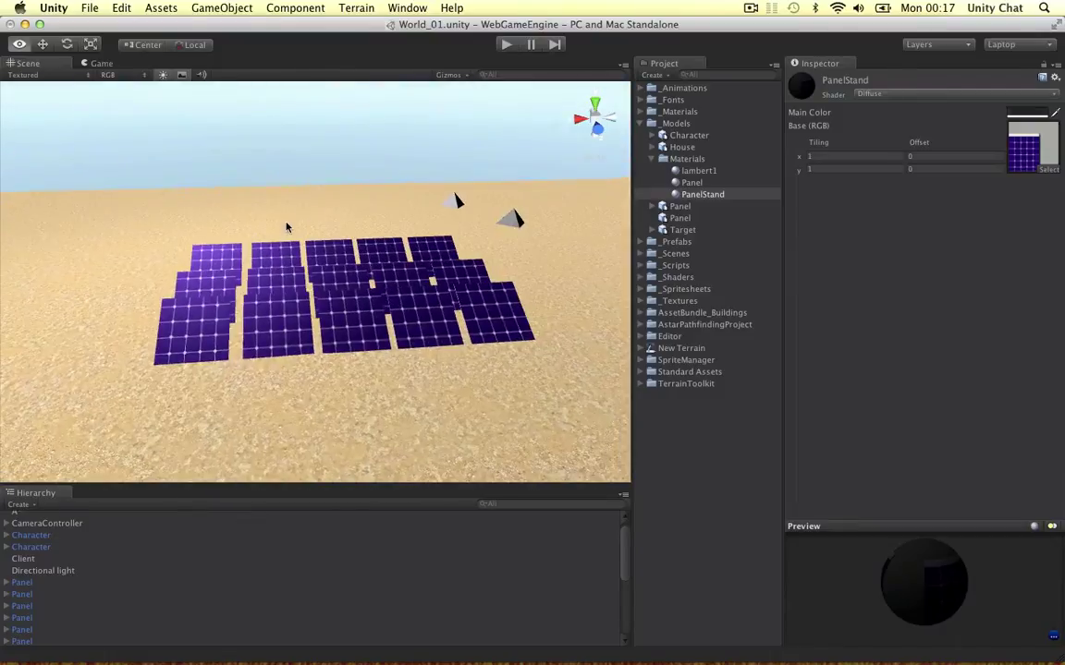
alt+drag(501, 205, 414, 255)
scroll(415, 255, up, 3)
Expand one Panel instance from the array and inspect its Panel and Stand child objects.
click(407, 329)
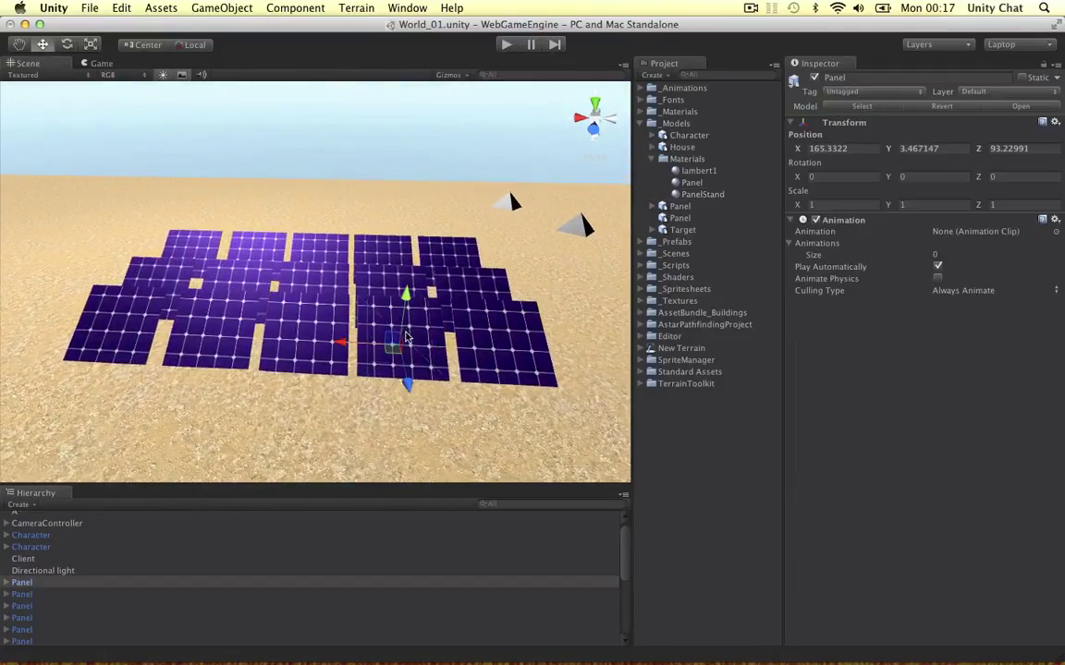
click(16, 582)
key(Right)
click(41, 594)
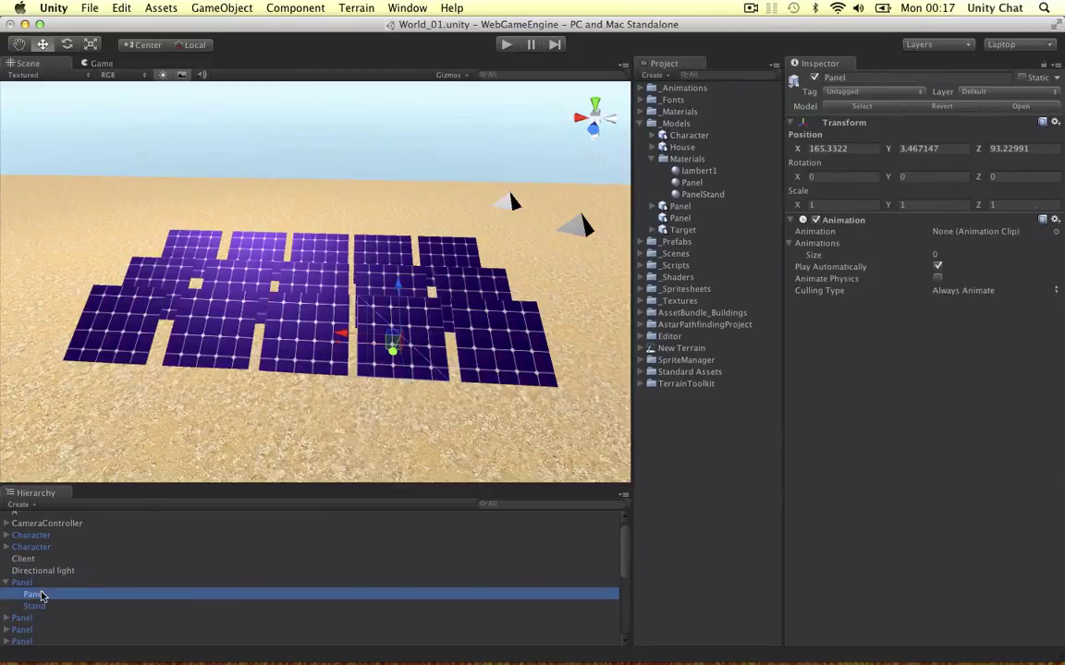
click(42, 606)
click(6, 582)
scroll(253, 333, up, 3)
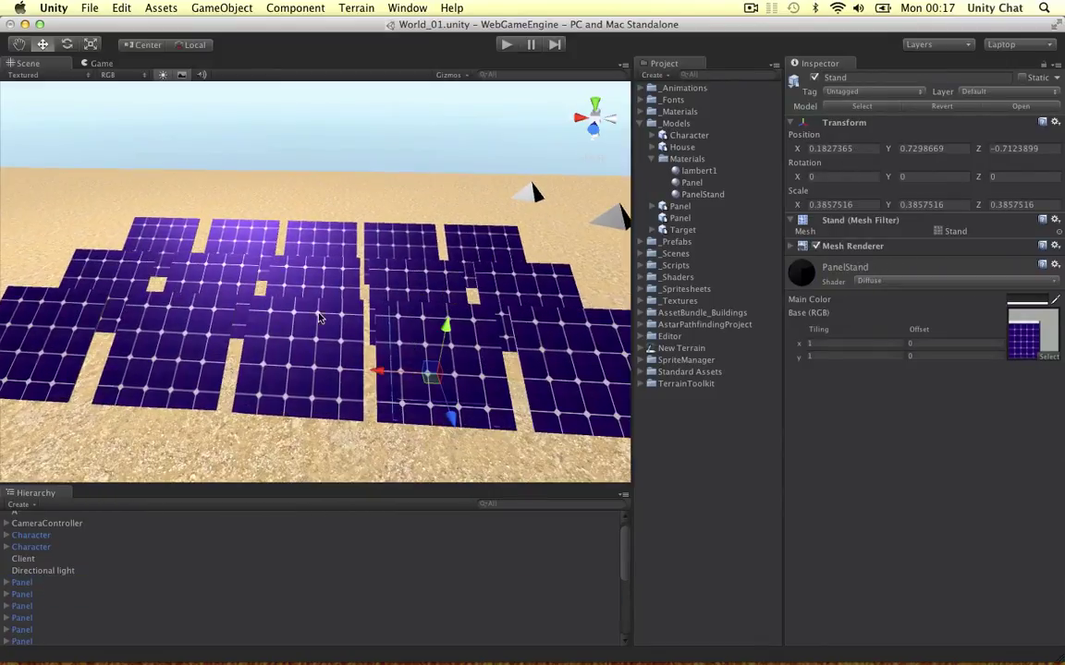
alt+drag(329, 315, 416, 349)
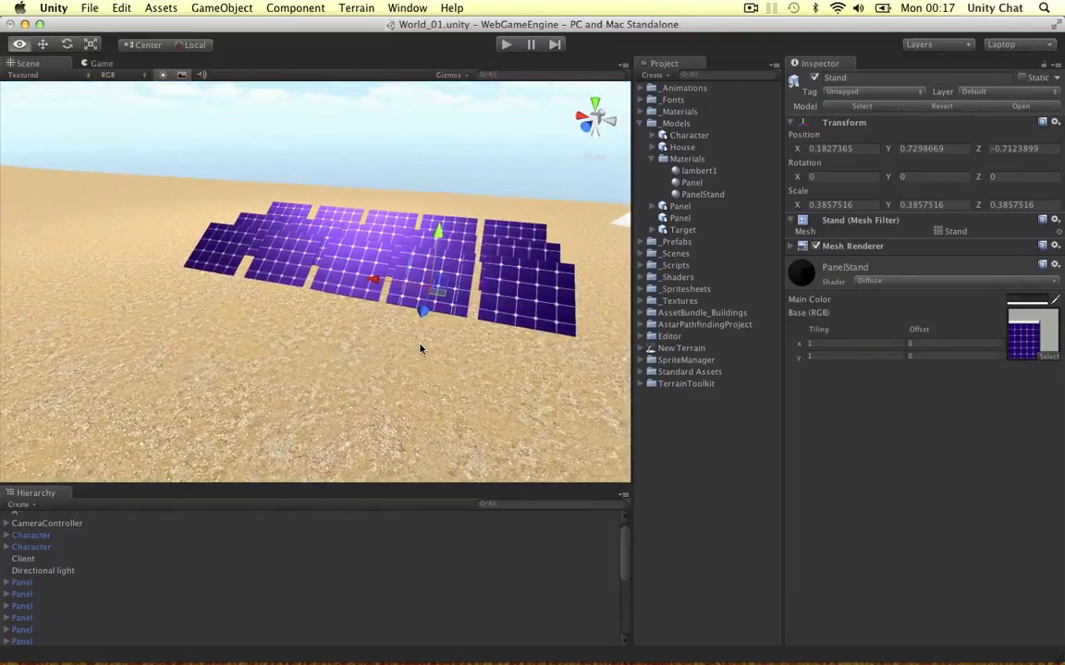